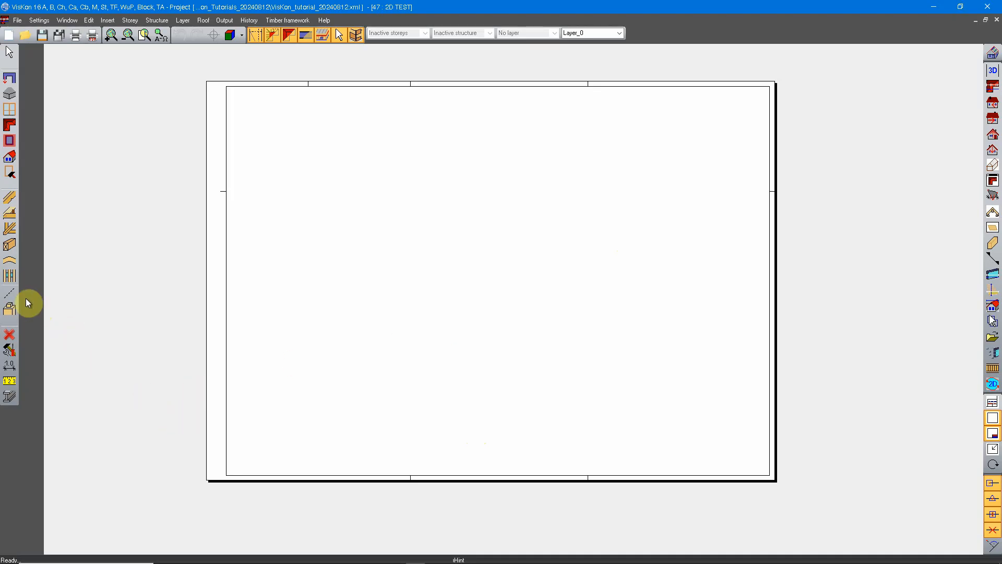
Draw a 2D vertical straight line across the sheet, slightly left of its centre.
{"action": "left_click", "coordinate": [10, 293]}
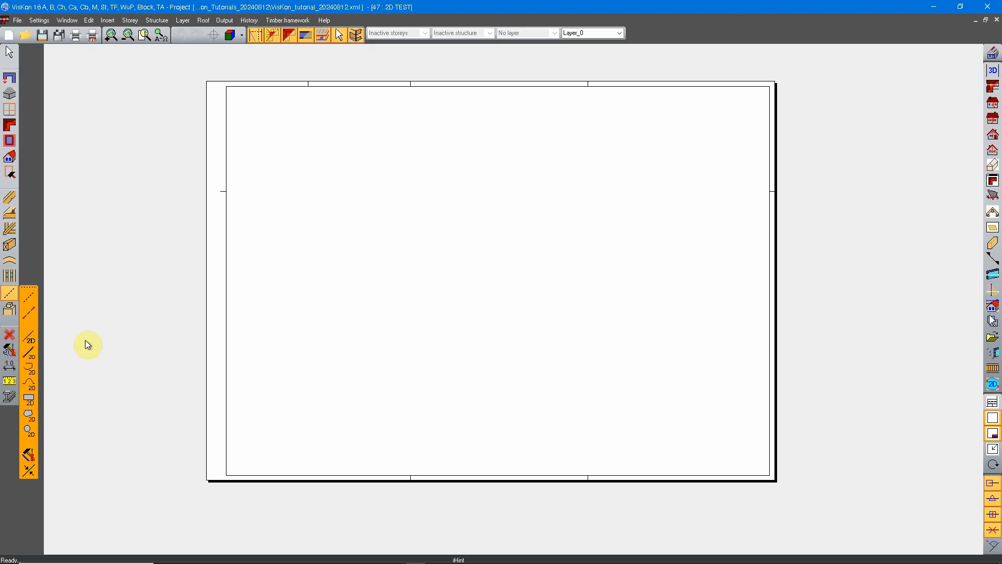
{"action": "left_click", "coordinate": [29, 339]}
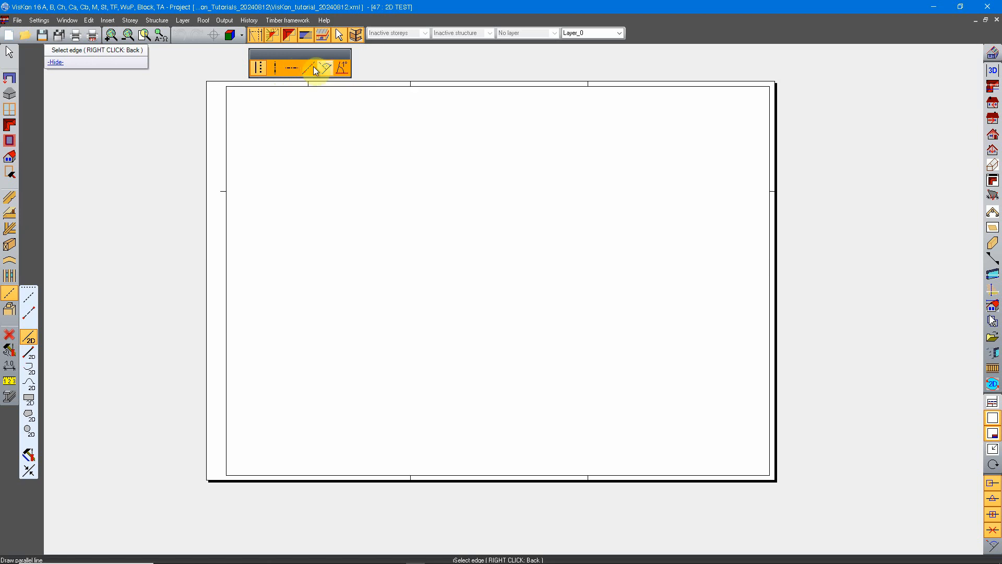
{"action": "left_click", "coordinate": [341, 67]}
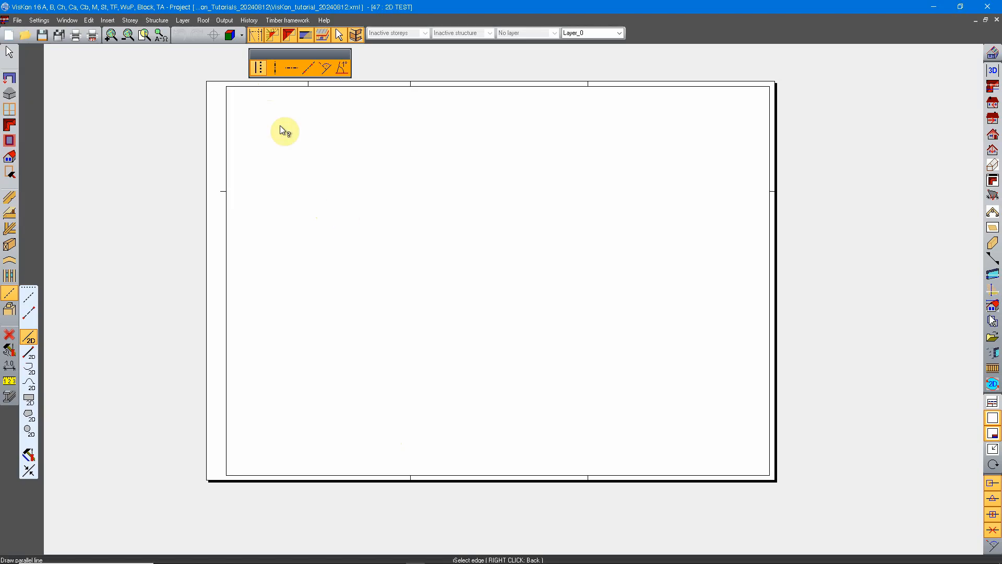
{"action": "left_click", "coordinate": [257, 70]}
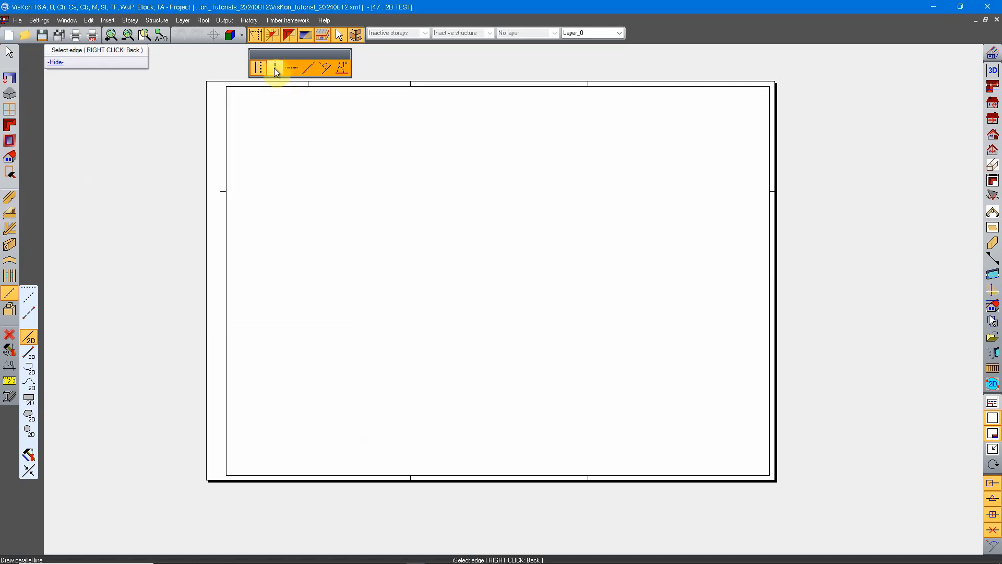
{"action": "left_click", "coordinate": [275, 68]}
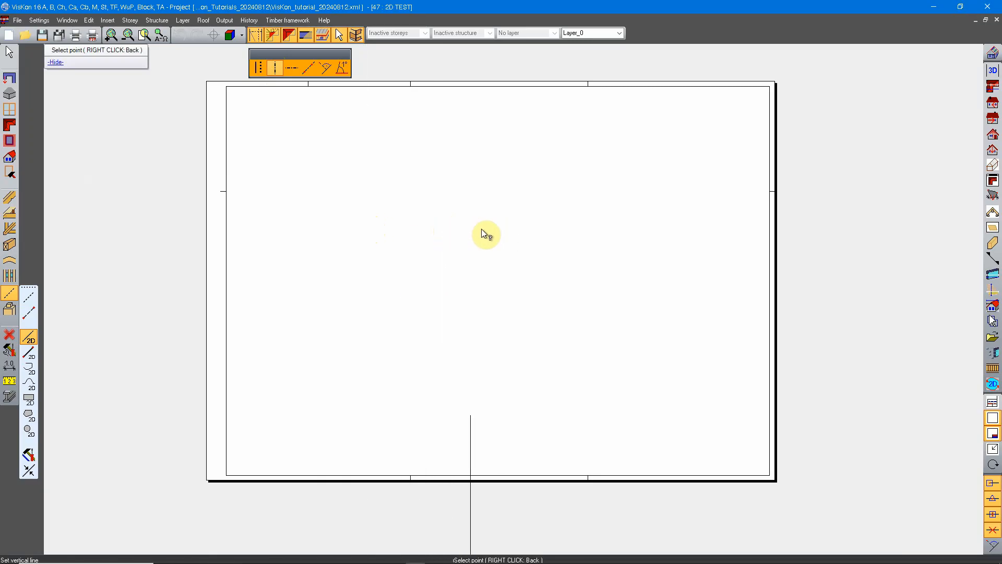
{"action": "scroll", "coordinate": [481, 231], "scroll_direction": "down", "scroll_amount": 5}
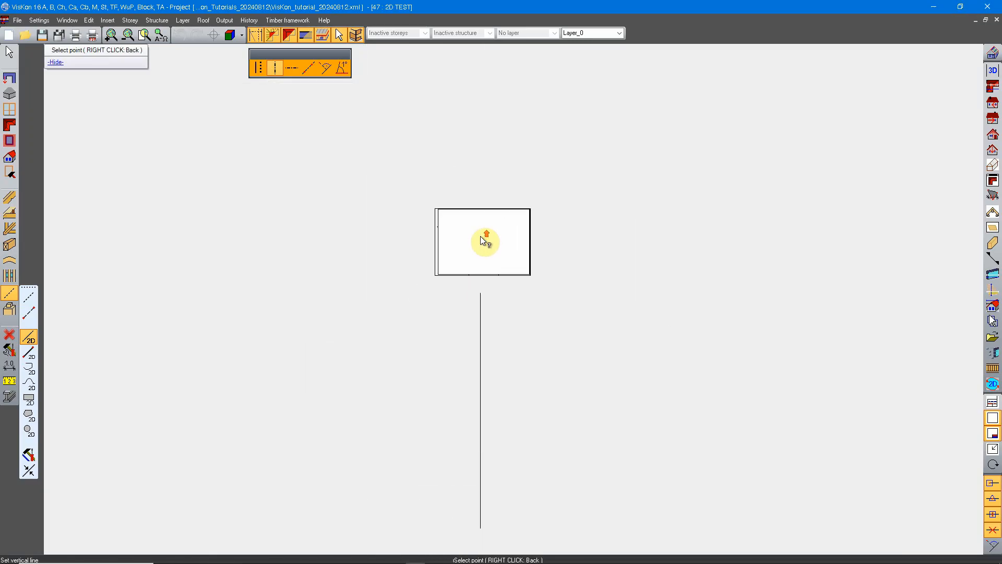
{"action": "scroll", "coordinate": [480, 236], "scroll_direction": "up", "scroll_amount": 5}
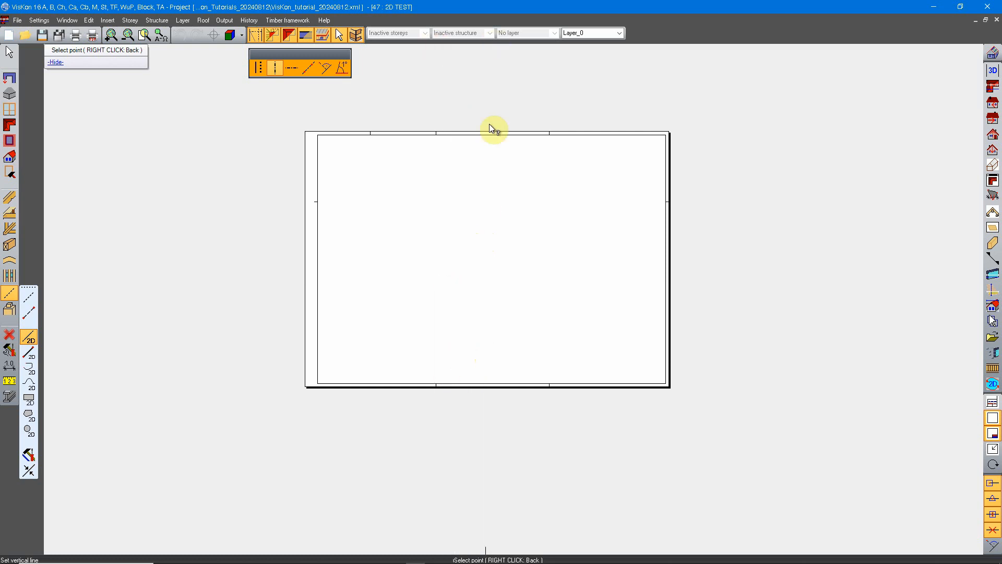
{"action": "left_click", "coordinate": [464, 274]}
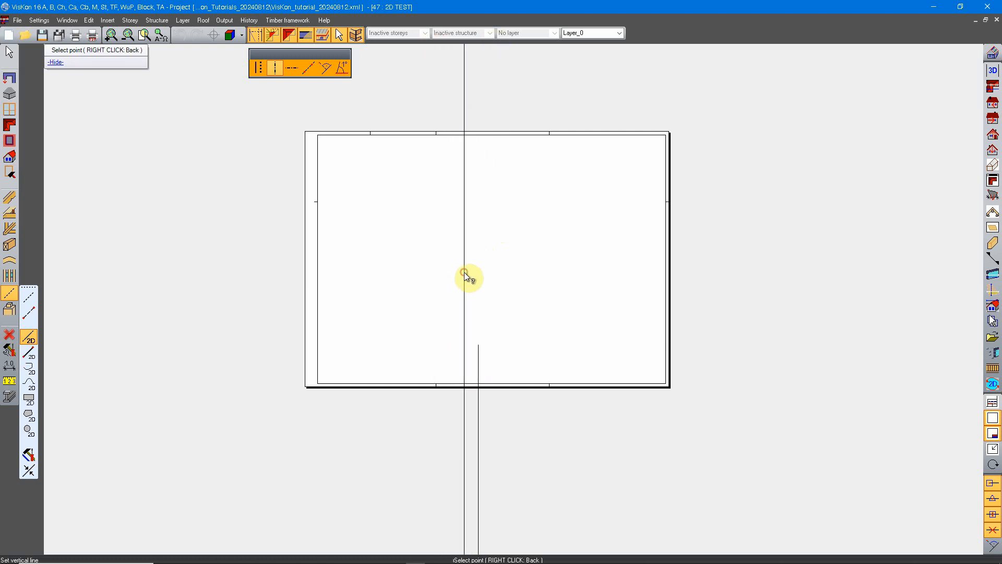
{"action": "scroll", "coordinate": [499, 268], "scroll_direction": "up", "scroll_amount": 1}
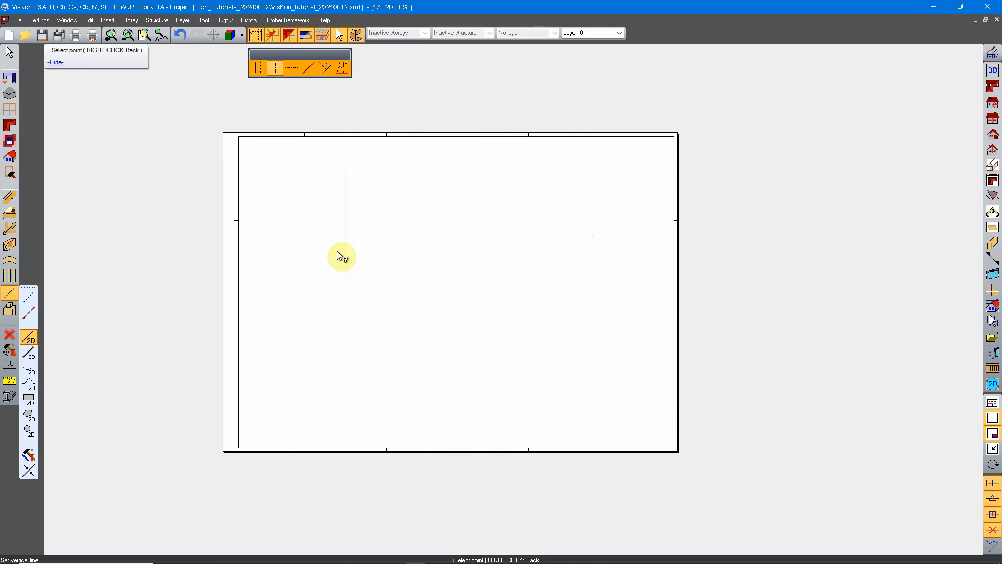
Draw two horizontal lines across the sheet, one in its lower part and one near its upper edge.
{"action": "left_click", "coordinate": [275, 69]}
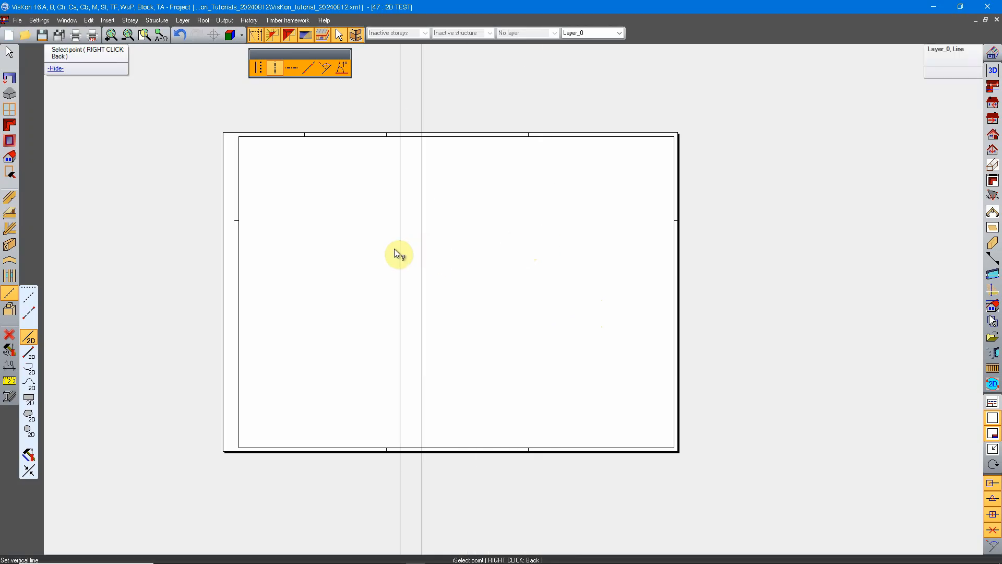
{"action": "left_click", "coordinate": [292, 70]}
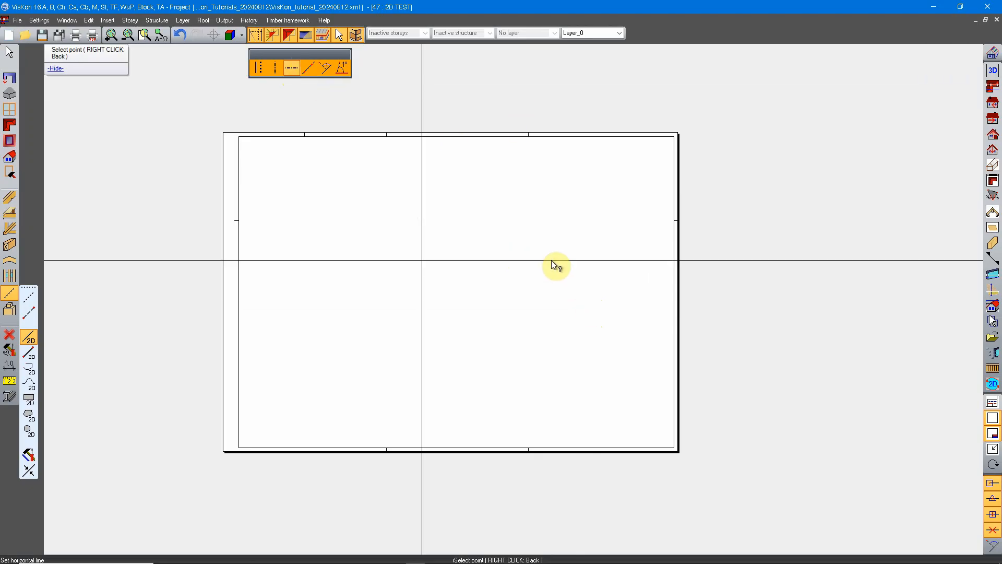
{"action": "left_click", "coordinate": [527, 384]}
{"action": "left_click", "coordinate": [539, 182]}
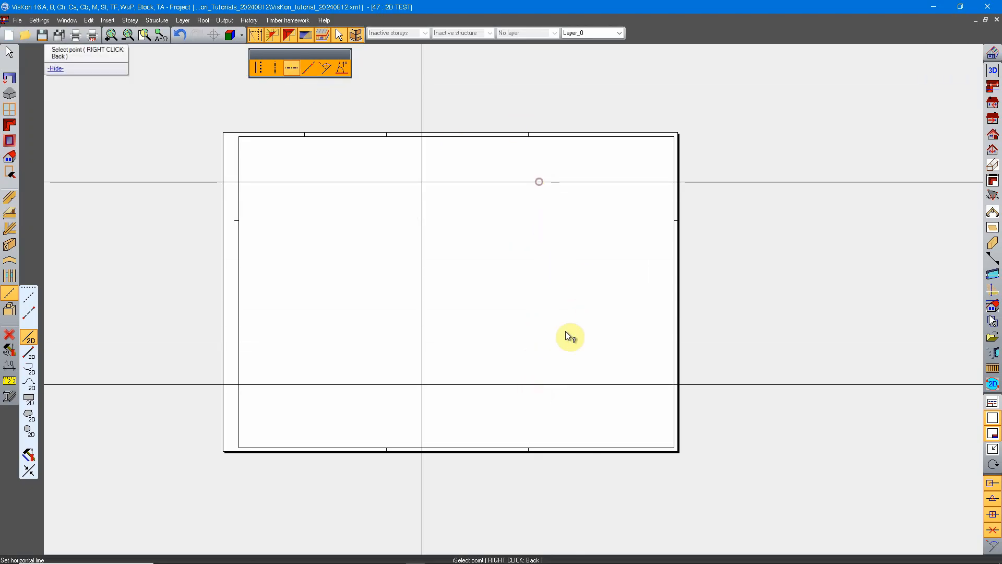
Draw a line parallel to the lower horizontal line, 150 cm above it.
{"action": "left_click", "coordinate": [259, 67]}
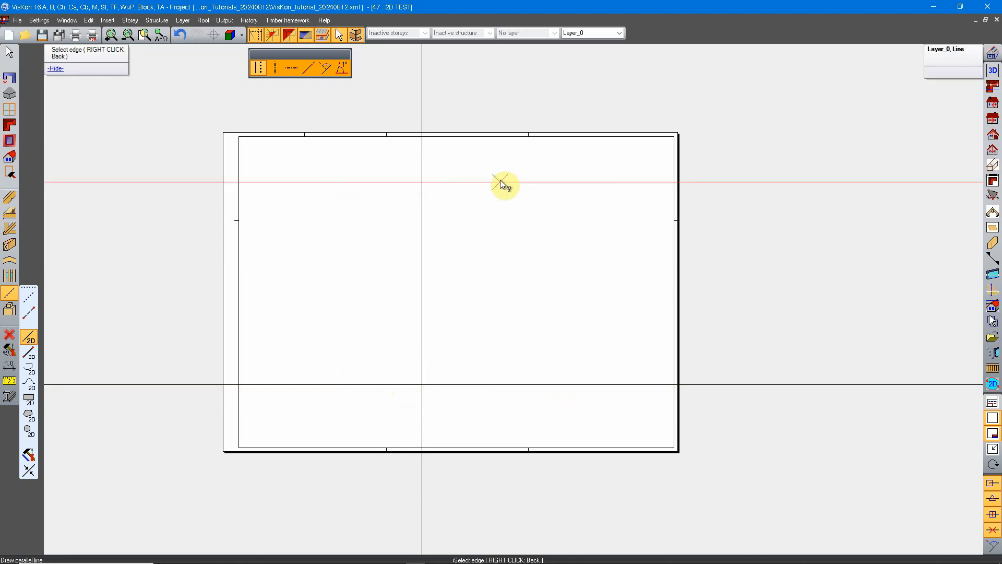
{"action": "left_click", "coordinate": [504, 384]}
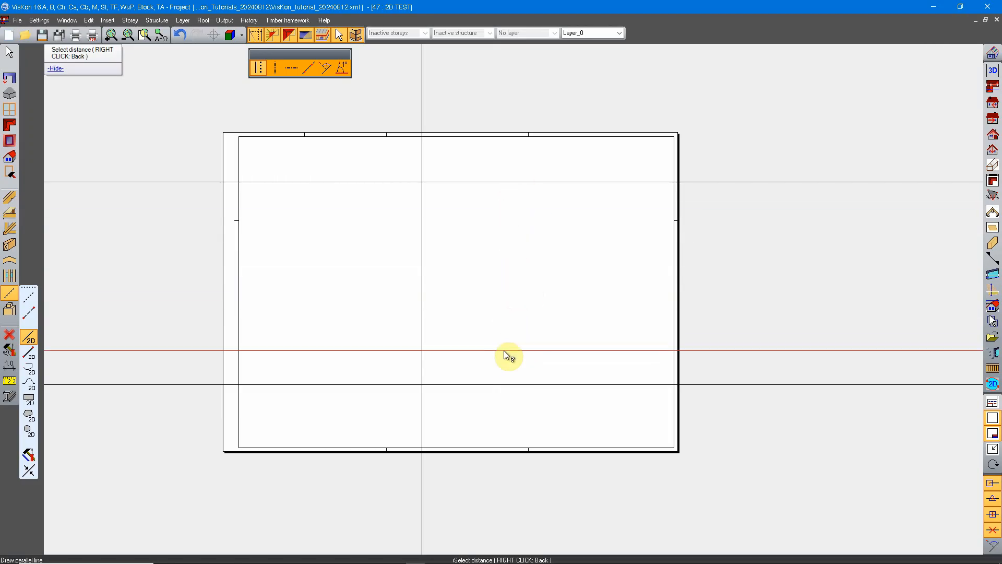
{"action": "left_click", "coordinate": [503, 316]}
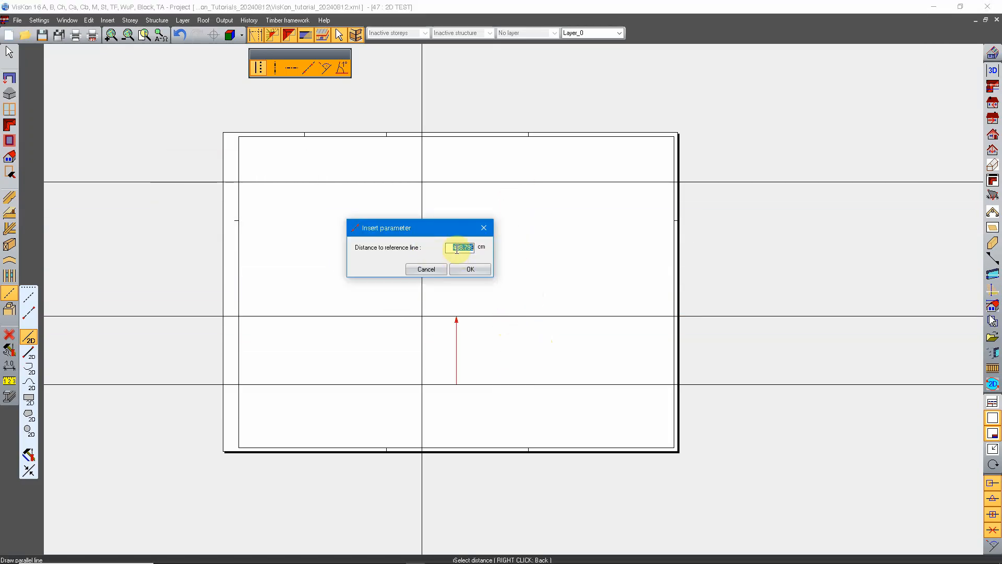
{"action": "left_click_drag", "start_coordinate": [408, 228], "coordinate": [426, 231]}
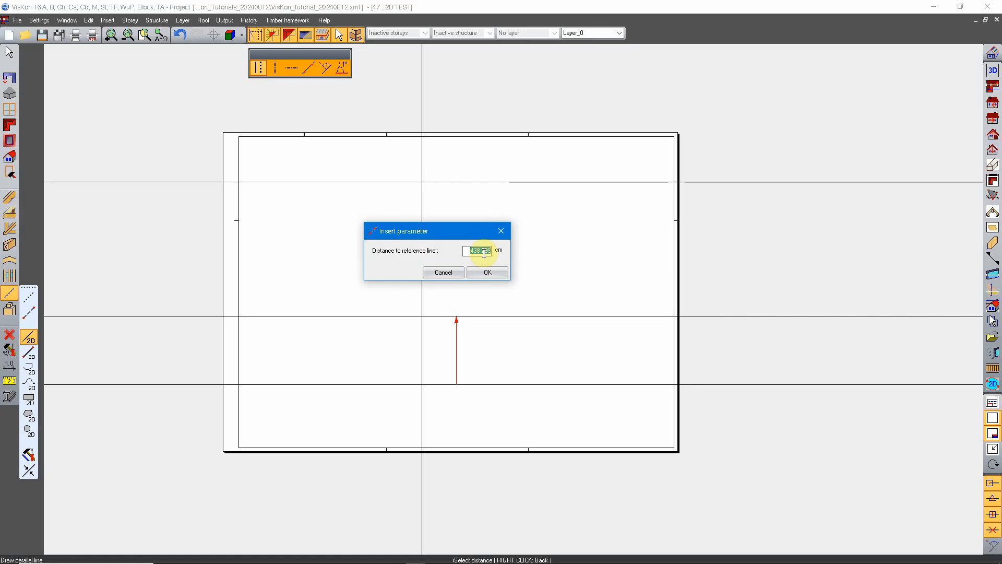
{"action": "type", "text": "150"}
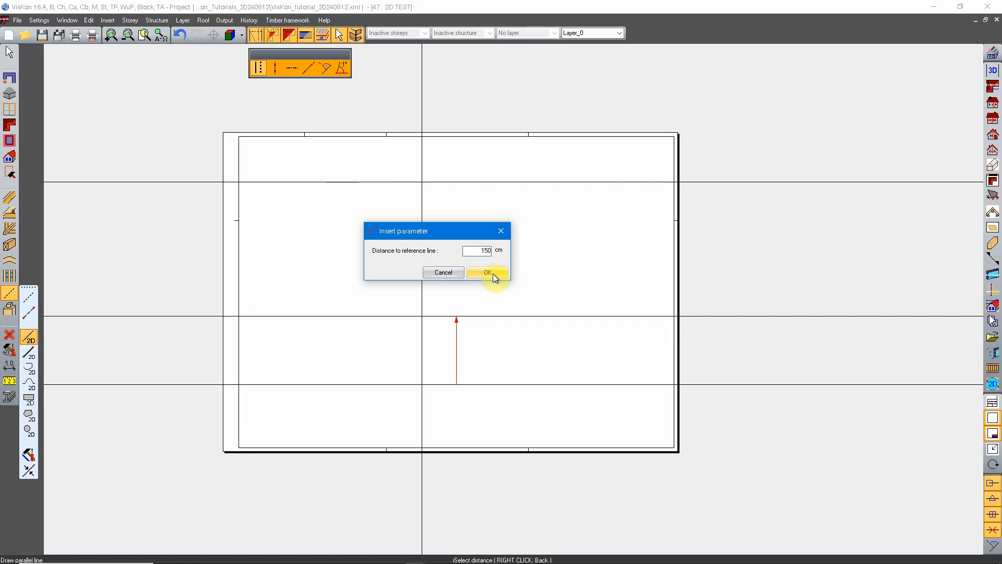
{"action": "left_click", "coordinate": [492, 274]}
{"action": "scroll", "coordinate": [493, 393], "scroll_direction": "up", "scroll_amount": 3}
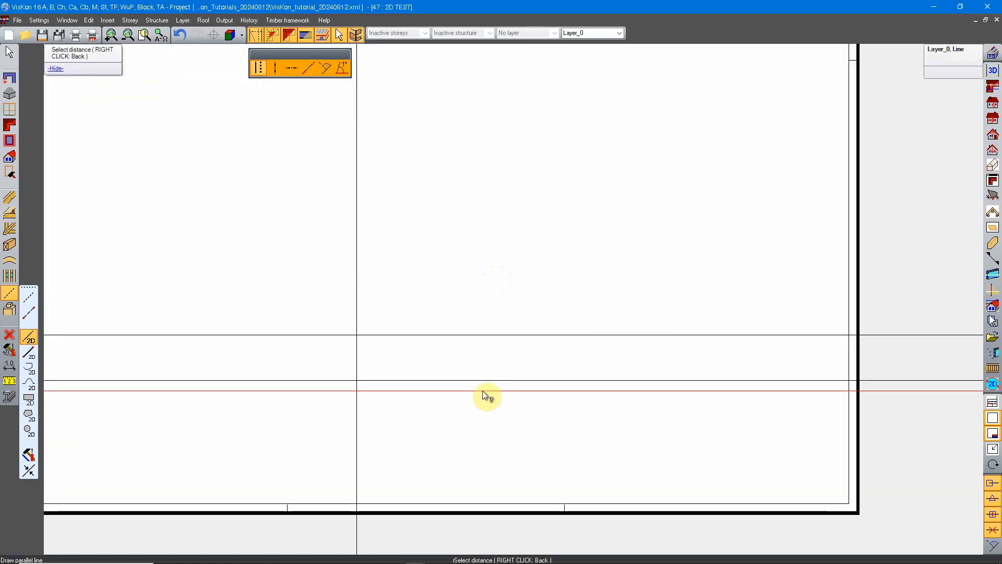
{"action": "scroll", "coordinate": [476, 360], "scroll_direction": "down", "scroll_amount": 3}
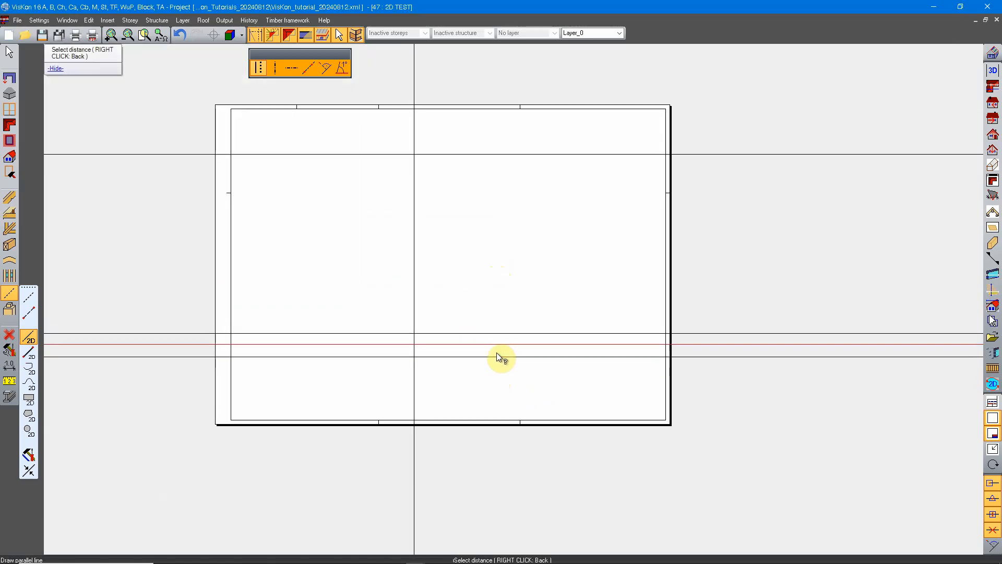
{"action": "scroll", "coordinate": [506, 289], "scroll_direction": "up", "scroll_amount": 3}
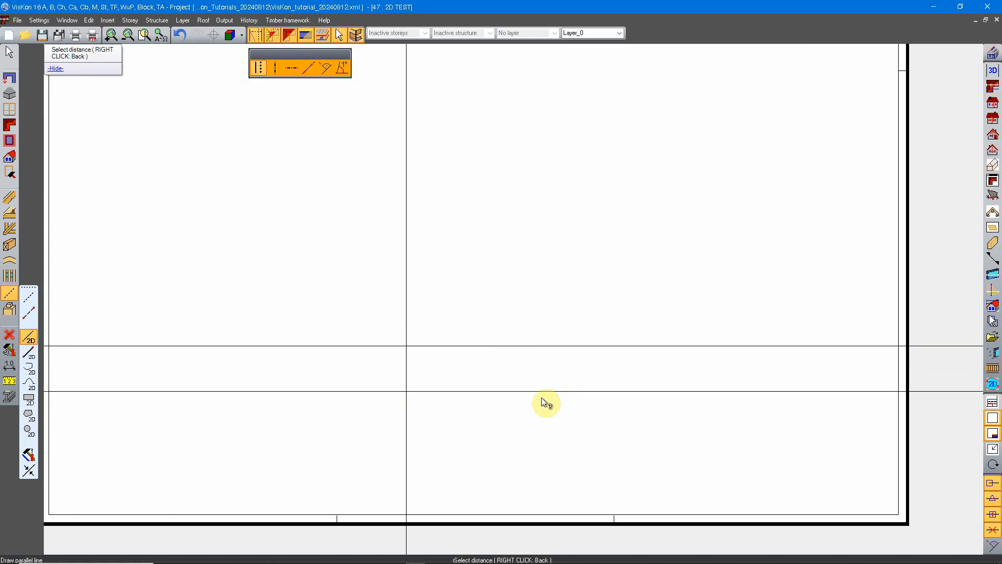
{"action": "scroll", "coordinate": [535, 400], "scroll_direction": "down", "scroll_amount": 3}
{"action": "middle_click_drag", "start_coordinate": [523, 301], "coordinate": [539, 339]}
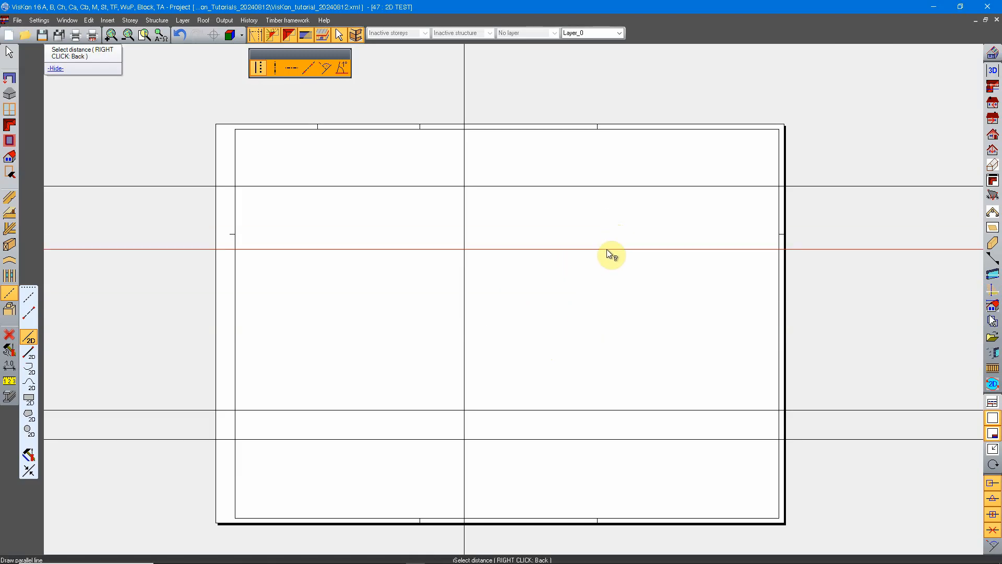
{"action": "right_click", "coordinate": [606, 249]}
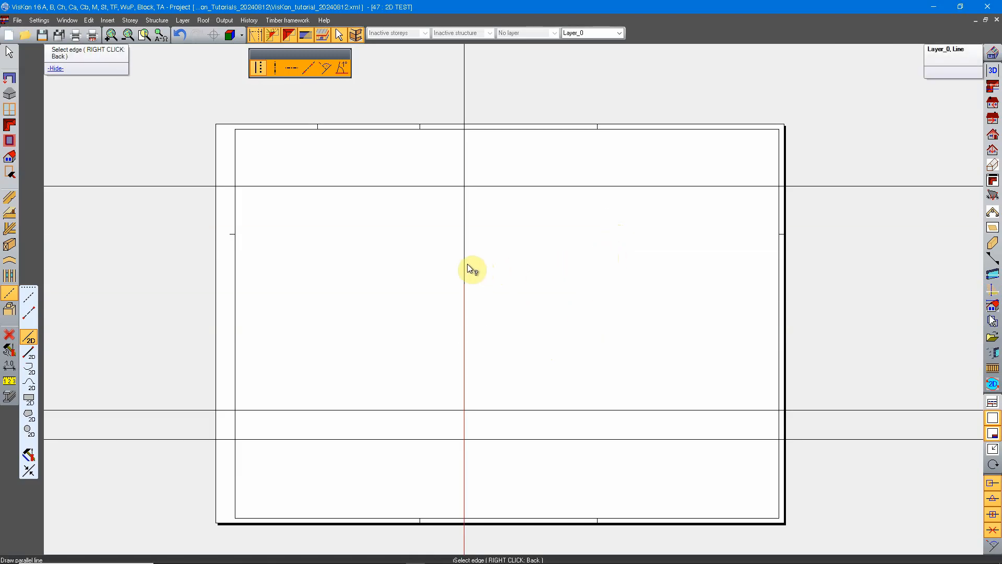
Draw a line parallel to the vertical line, 250 cm to its right.
{"action": "left_click", "coordinate": [462, 232]}
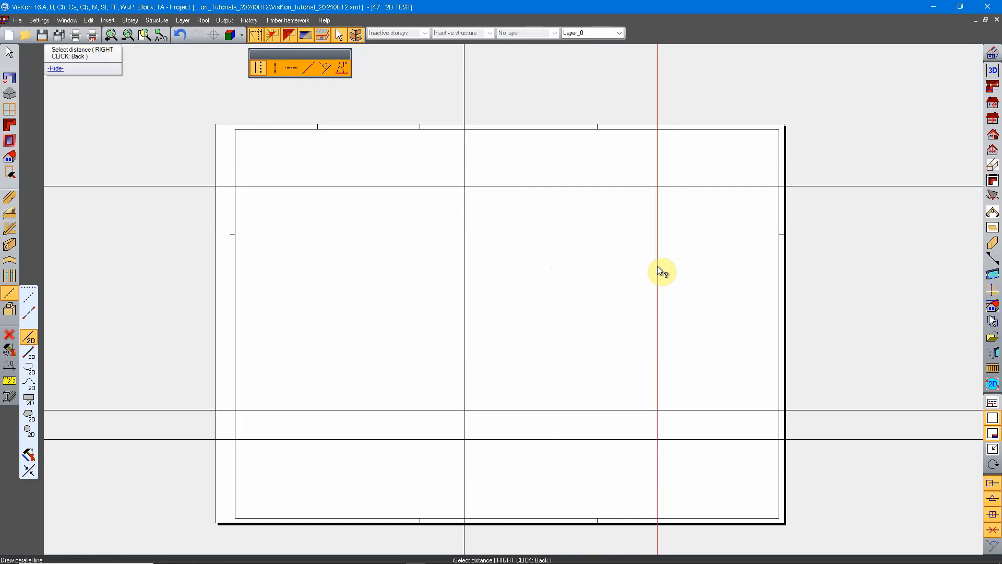
{"action": "left_click", "coordinate": [657, 268]}
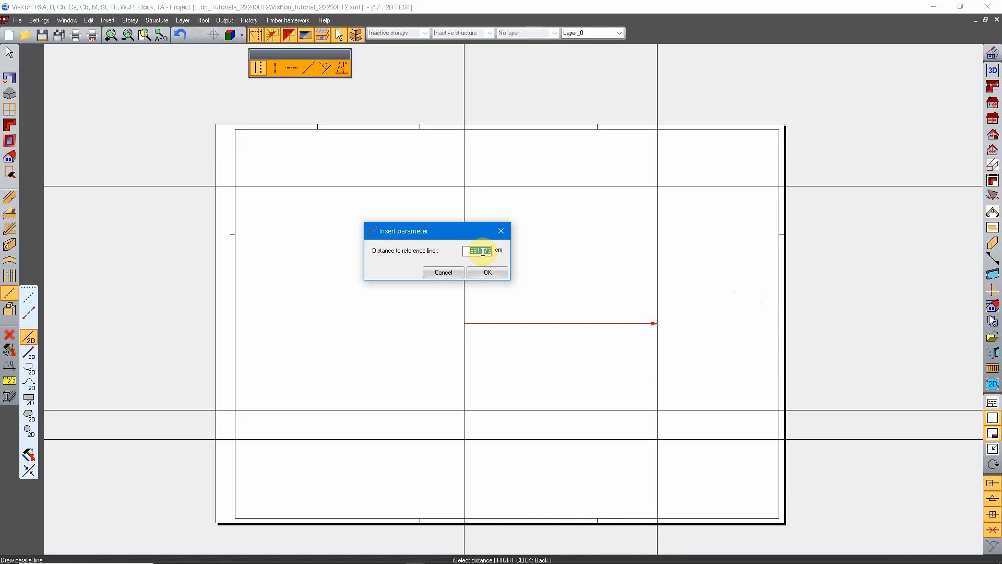
{"action": "type", "text": "250"}
{"action": "left_click", "coordinate": [500, 272]}
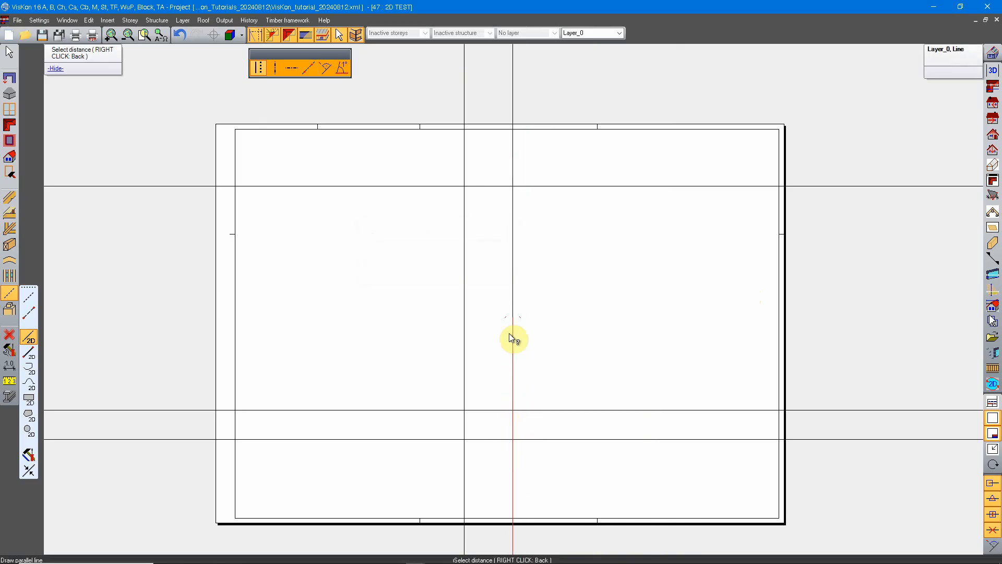
{"action": "scroll", "coordinate": [528, 358], "scroll_direction": "down", "scroll_amount": 2}
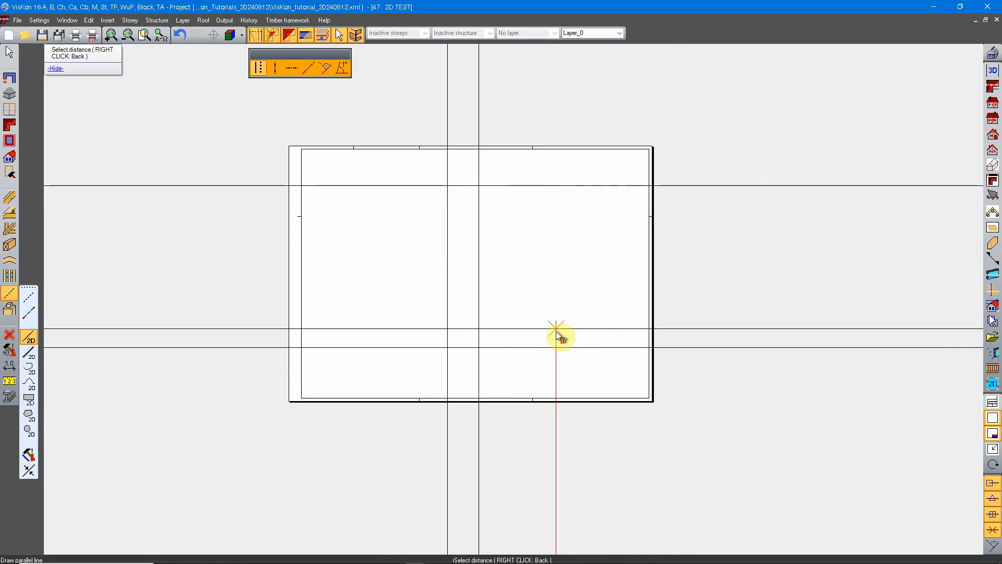
{"action": "scroll", "coordinate": [556, 336], "scroll_direction": "up", "scroll_amount": 3}
{"action": "middle_click_drag", "start_coordinate": [459, 217], "coordinate": [549, 326]}
{"action": "scroll", "coordinate": [549, 326], "scroll_direction": "down", "scroll_amount": 1}
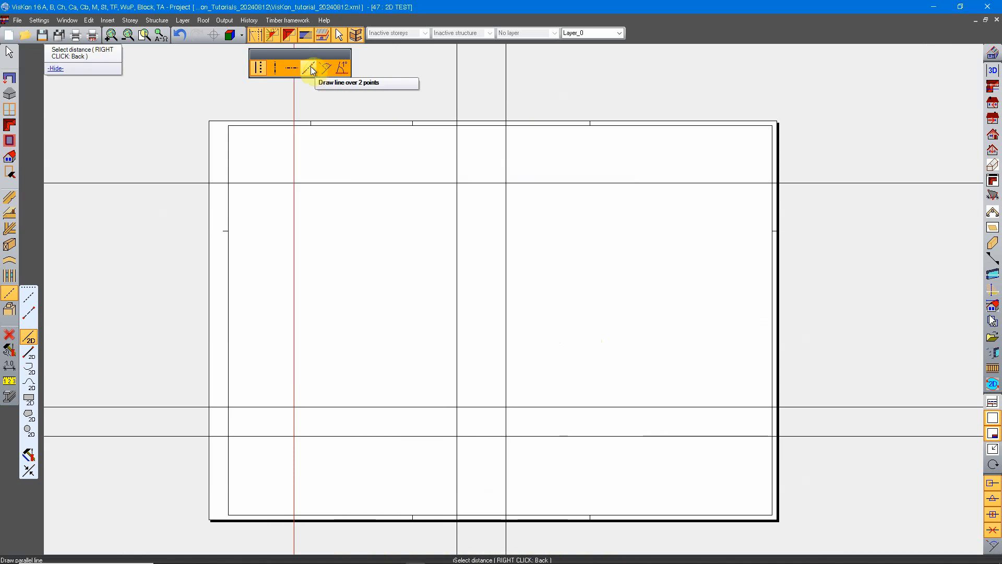
Draw a line over two points through opposite corners of the small rectangle formed by the lower horizontal and the vertical lines.
{"action": "left_click", "coordinate": [309, 68]}
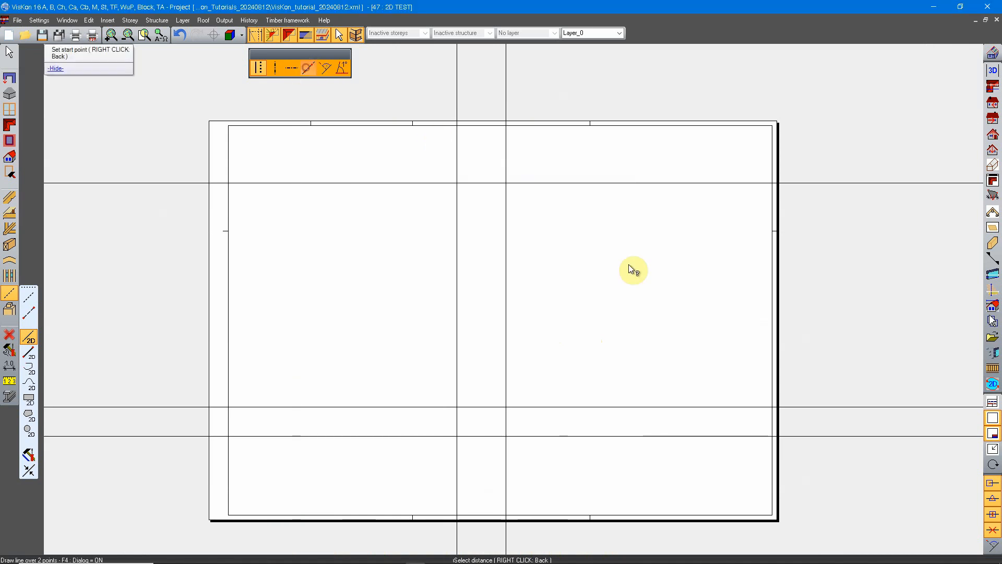
{"action": "left_click", "coordinate": [456, 438]}
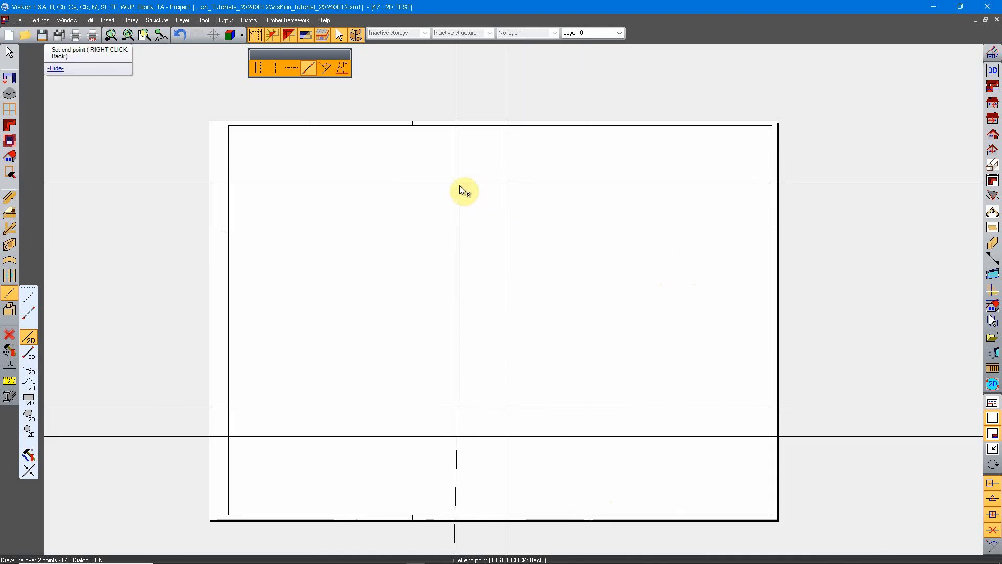
{"action": "left_click", "coordinate": [511, 408]}
{"action": "scroll", "coordinate": [505, 404], "scroll_direction": "down", "scroll_amount": 5}
{"action": "scroll", "coordinate": [516, 425], "scroll_direction": "up", "scroll_amount": 5}
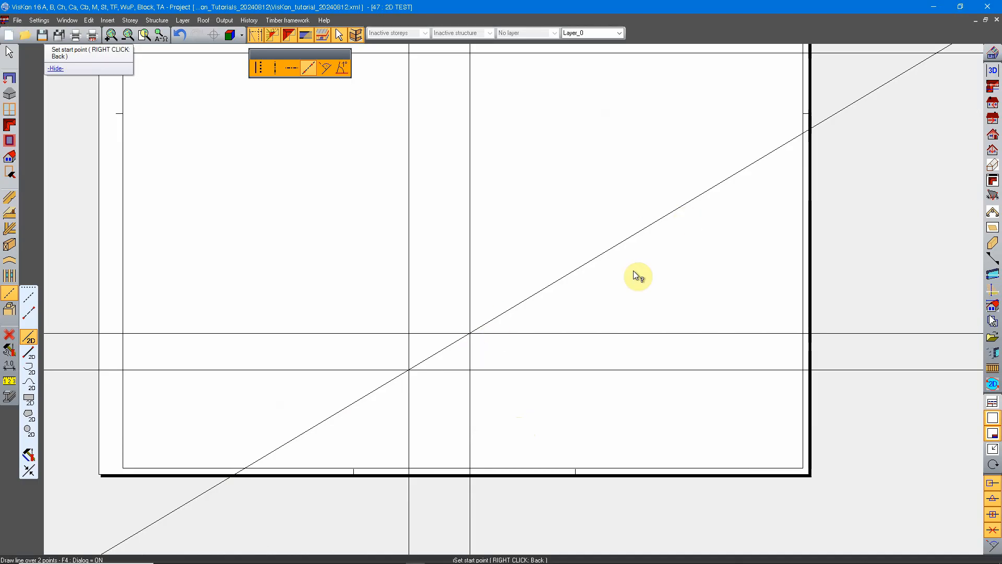
{"action": "scroll", "coordinate": [669, 247], "scroll_direction": "down", "scroll_amount": 2}
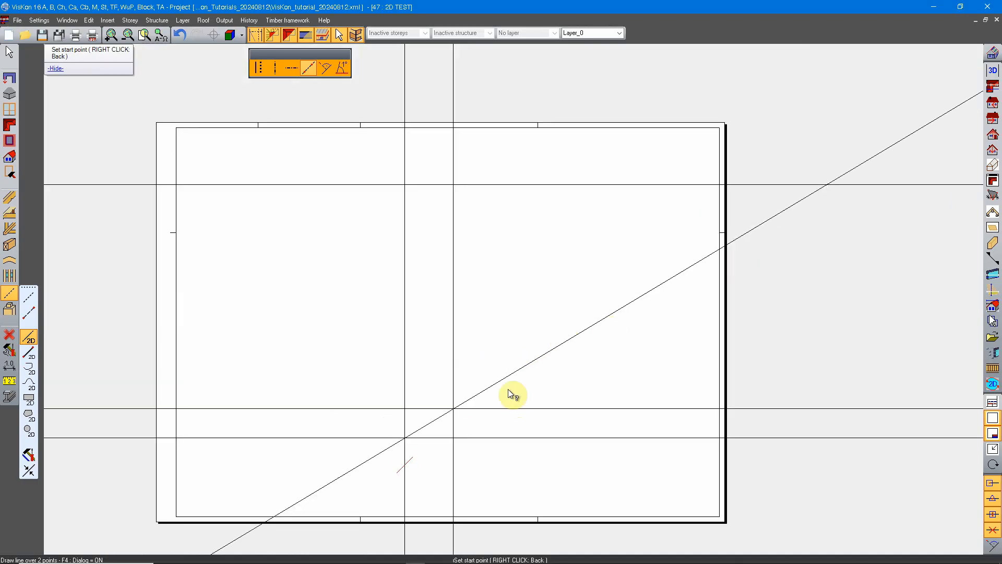
Draw a line perpendicular to the upper horizontal line in the right part of the sheet, keeping the picked distance.
{"action": "left_click", "coordinate": [327, 68]}
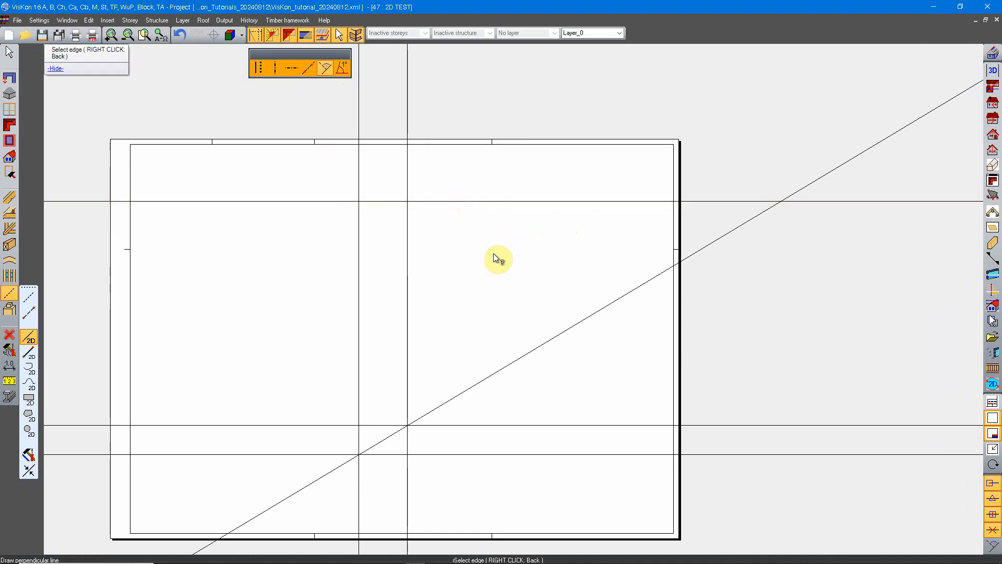
{"action": "left_click", "coordinate": [499, 199]}
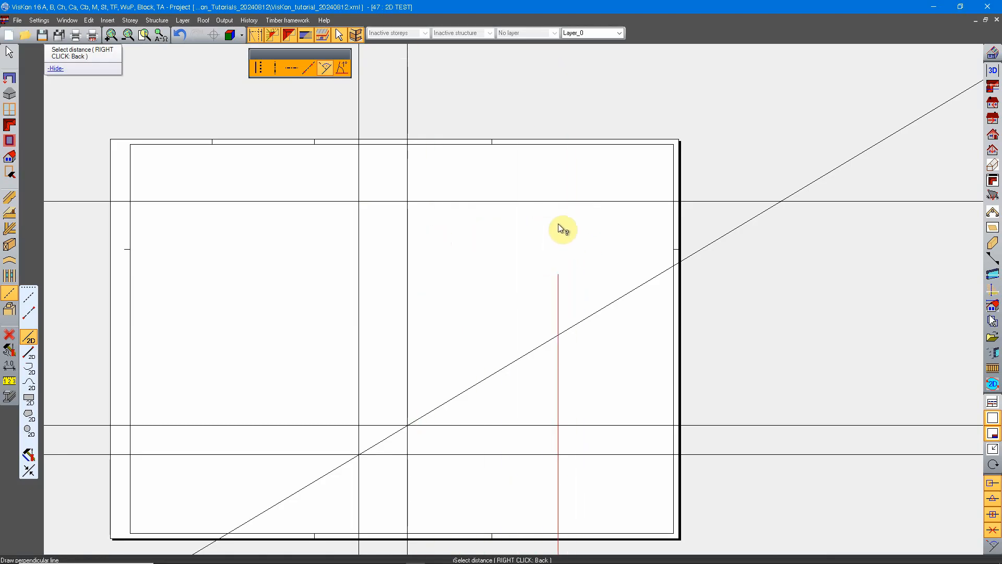
{"action": "left_click", "coordinate": [574, 218]}
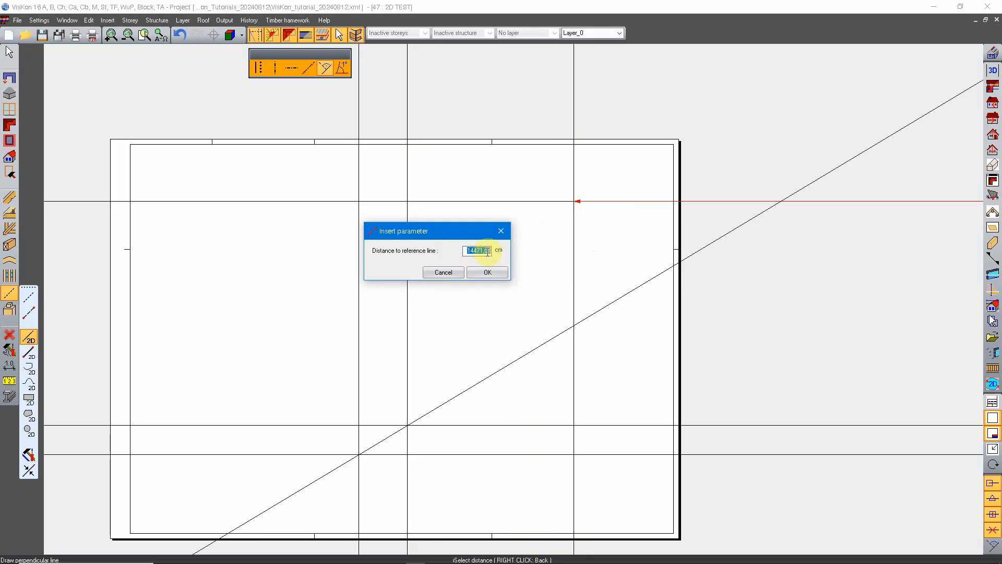
{"action": "left_click", "coordinate": [486, 272]}
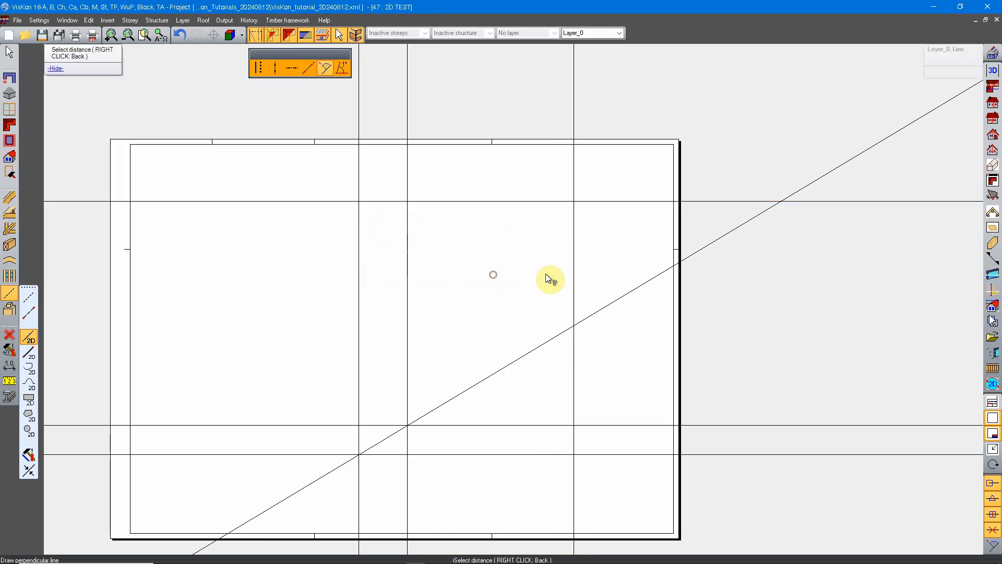
Define an angled line's baseline along the upper horizontal line, with its pivot at the intersection with the leftmost vertical line.
{"action": "scroll", "coordinate": [597, 281], "scroll_direction": "down", "scroll_amount": 3}
{"action": "middle_click_drag", "start_coordinate": [640, 302], "coordinate": [561, 263]}
{"action": "scroll", "coordinate": [355, 300], "scroll_direction": "up", "scroll_amount": 4}
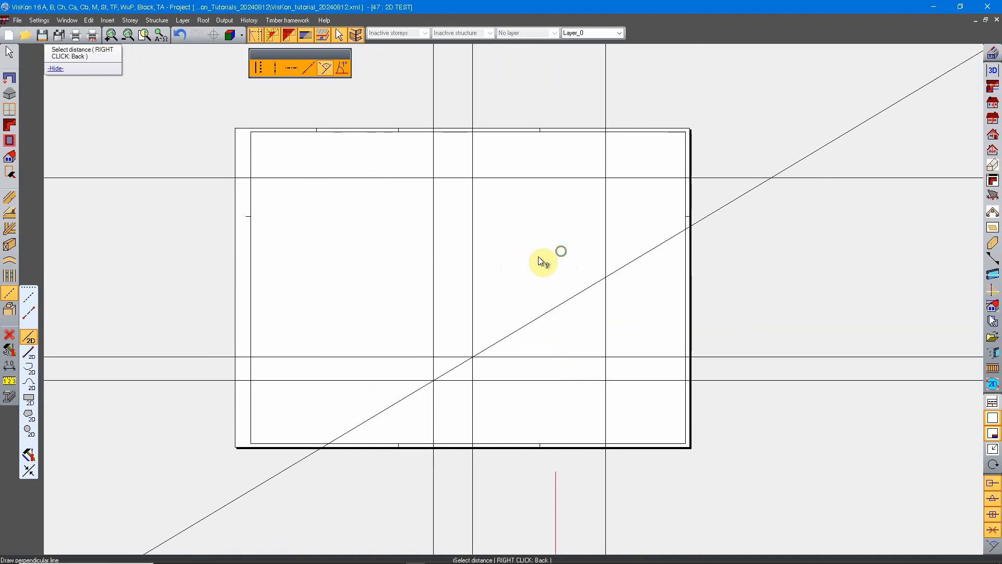
{"action": "left_click", "coordinate": [346, 66]}
{"action": "middle_click_drag", "start_coordinate": [547, 299], "coordinate": [496, 251]}
{"action": "scroll", "coordinate": [441, 243], "scroll_direction": "up", "scroll_amount": 1}
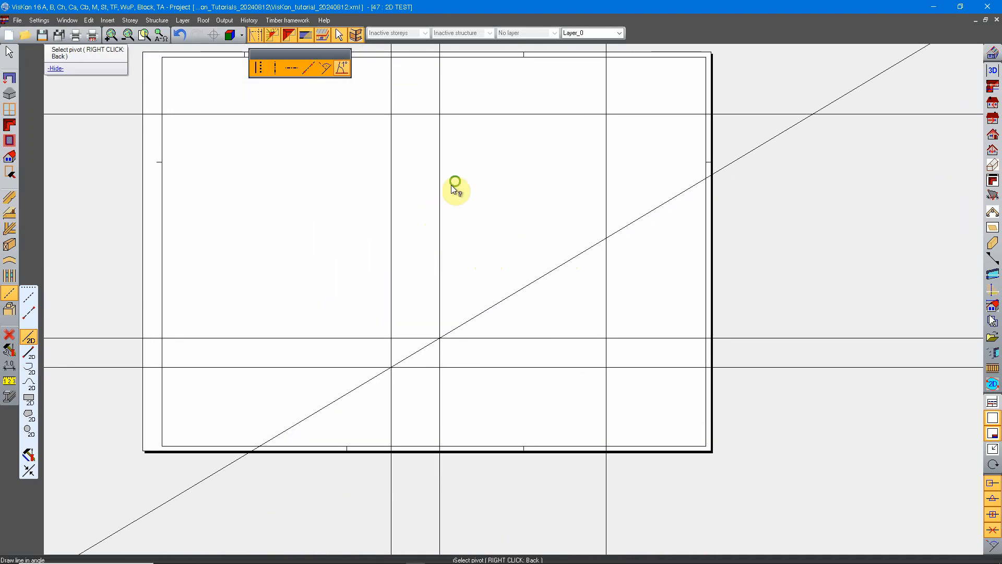
{"action": "middle_click_drag", "start_coordinate": [451, 185], "coordinate": [472, 262]}
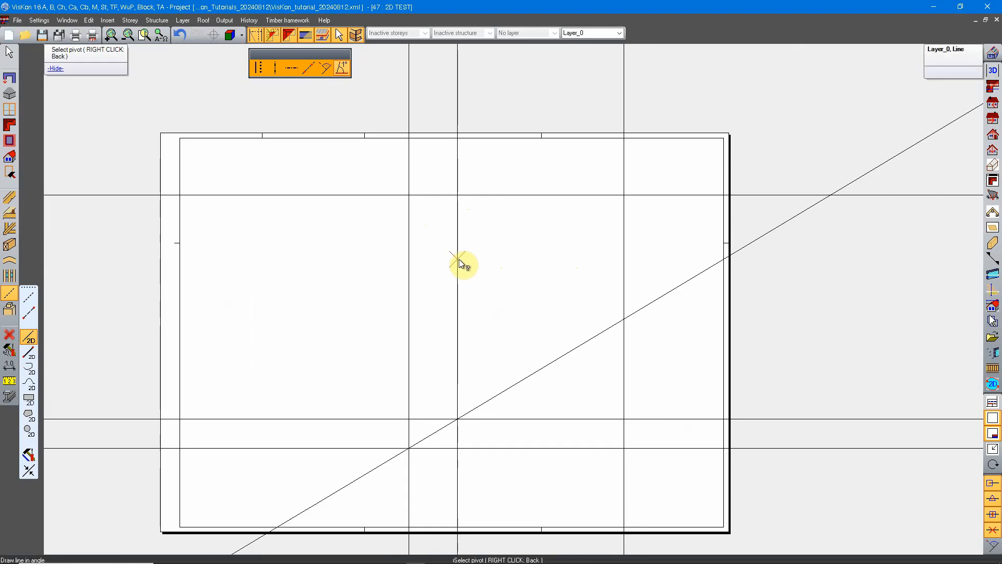
{"action": "scroll", "coordinate": [409, 195], "scroll_direction": "up", "scroll_amount": 1}
{"action": "middle_click_drag", "start_coordinate": [409, 195], "coordinate": [386, 288]}
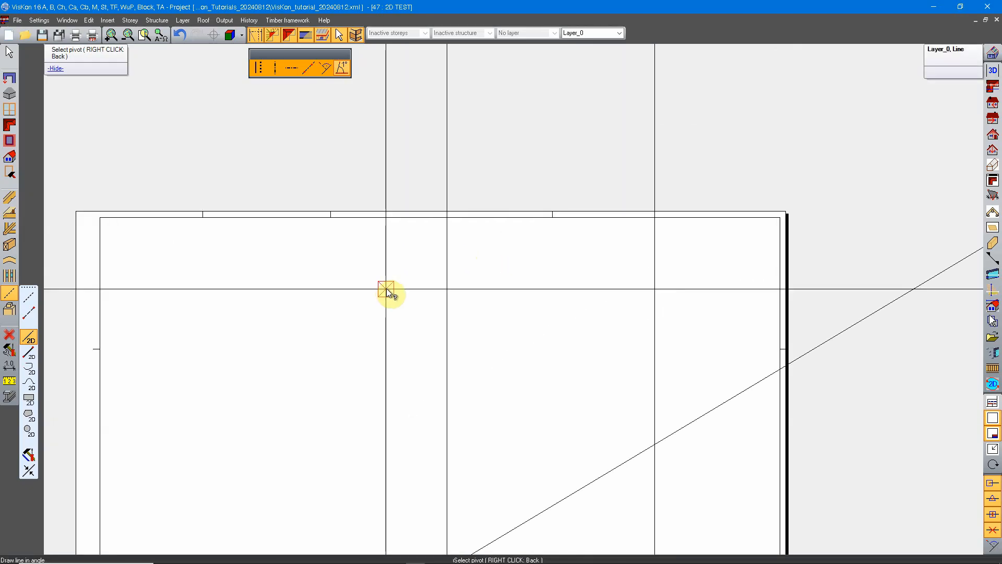
{"action": "left_click", "coordinate": [386, 288]}
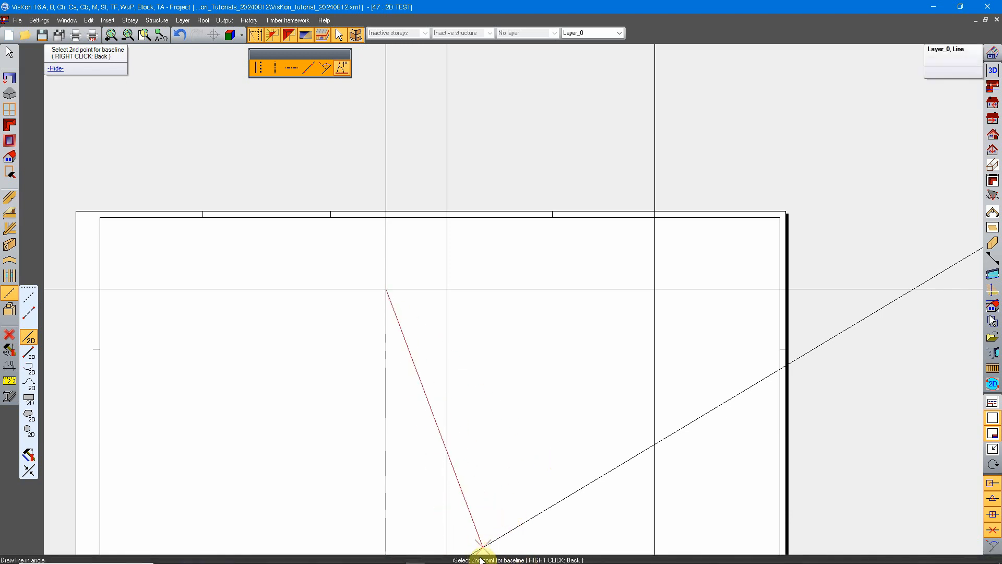
{"action": "left_click", "coordinate": [590, 287]}
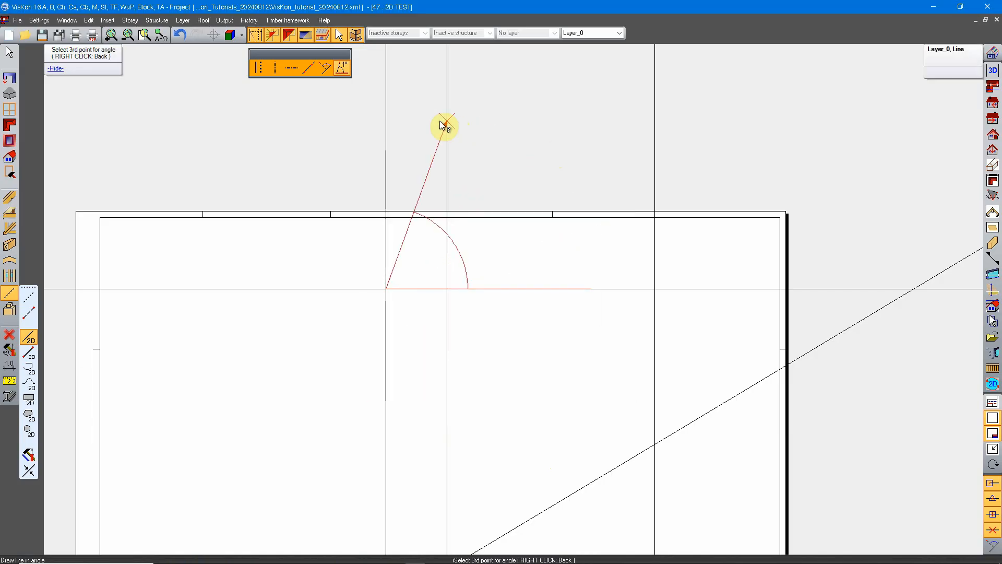
Set the angle to the baseline to 140° and place the line through a point beyond the sheet's upper left corner.
{"action": "left_click", "coordinate": [235, 161]}
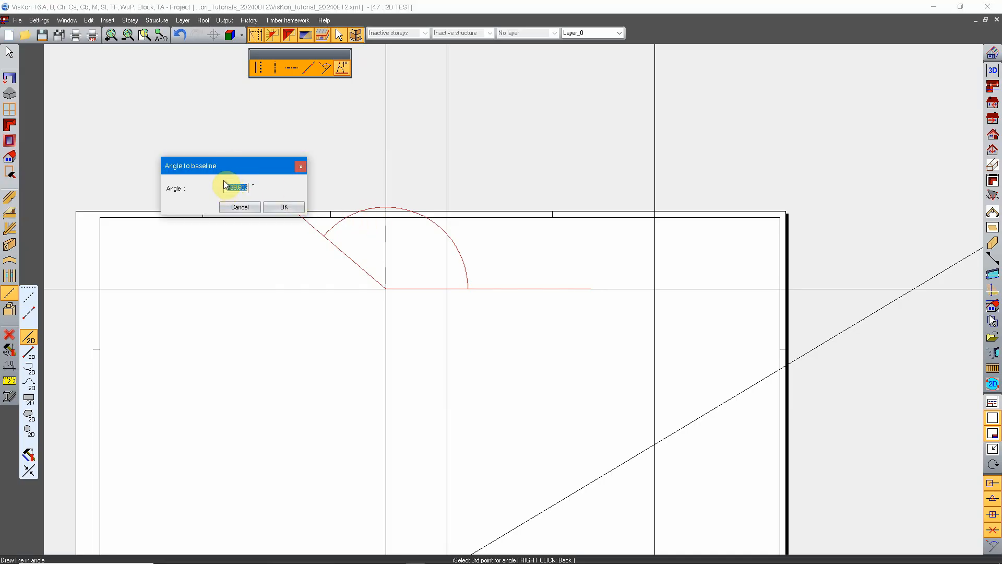
{"action": "left_click_drag", "start_coordinate": [244, 169], "coordinate": [443, 339]}
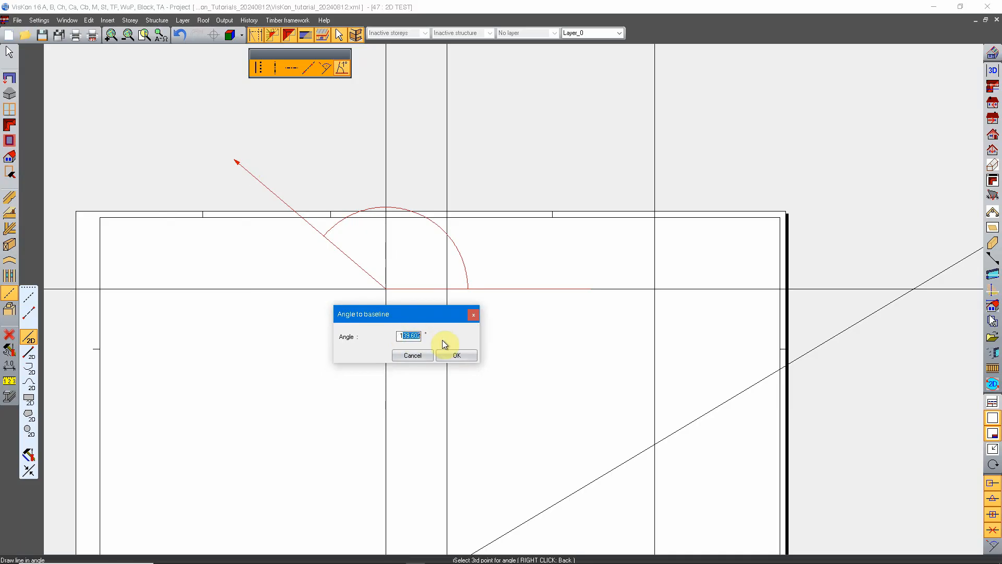
{"action": "type", "text": "40"}
{"action": "left_click", "coordinate": [456, 355]}
{"action": "scroll", "coordinate": [400, 277], "scroll_direction": "down", "scroll_amount": 2}
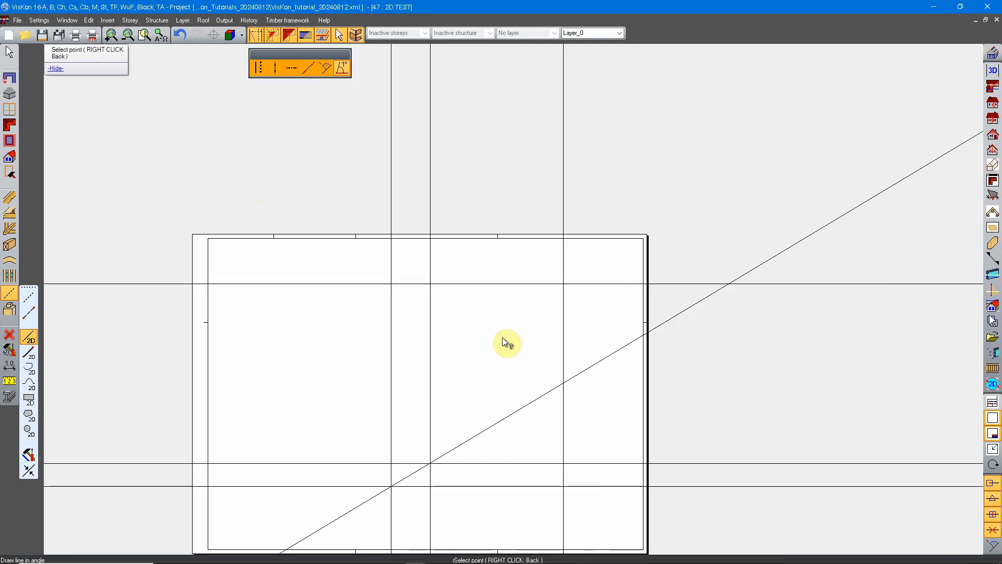
{"action": "left_click", "coordinate": [232, 115]}
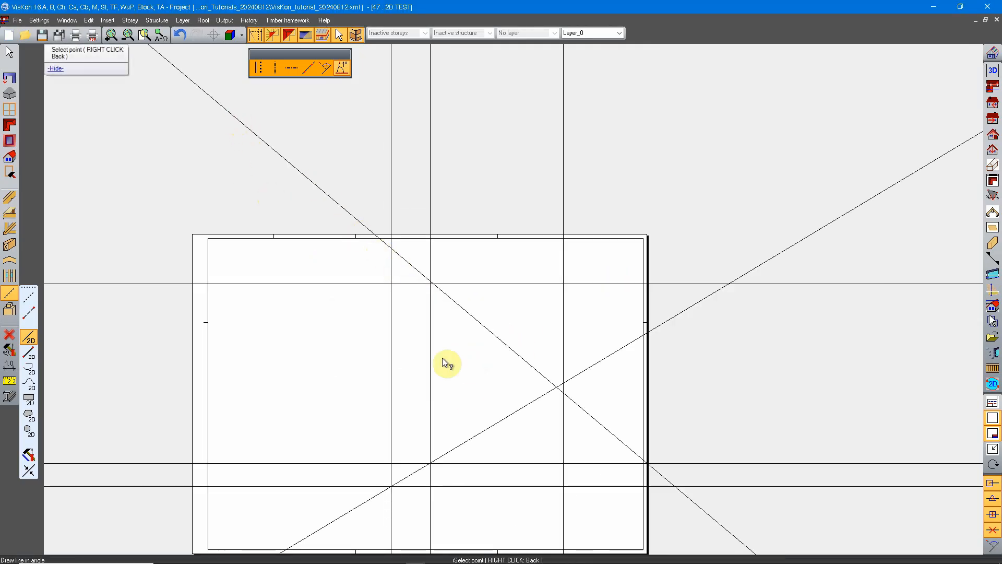
Begin a second angled line, pivoting on the leftmost vertical and upper horizontal lines' intersection, with its baseline running right along the horizontal.
{"action": "scroll", "coordinate": [422, 313], "scroll_direction": "down", "scroll_amount": 2}
{"action": "scroll", "coordinate": [424, 320], "scroll_direction": "down", "scroll_amount": 2}
{"action": "scroll", "coordinate": [438, 335], "scroll_direction": "up", "scroll_amount": 6}
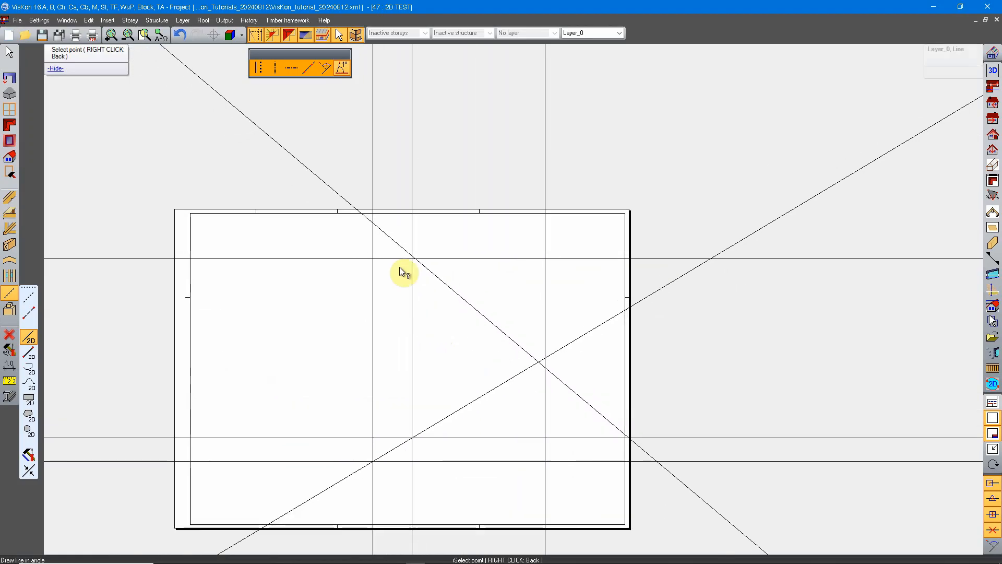
{"action": "scroll", "coordinate": [444, 293], "scroll_direction": "up", "scroll_amount": 2}
{"action": "scroll", "coordinate": [486, 319], "scroll_direction": "down", "scroll_amount": 6}
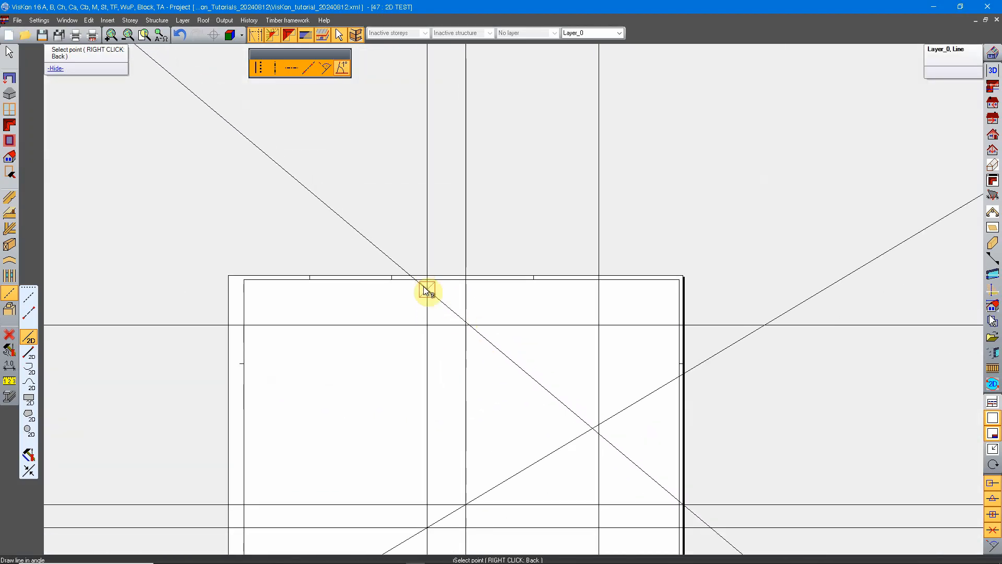
{"action": "scroll", "coordinate": [430, 308], "scroll_direction": "up", "scroll_amount": 2}
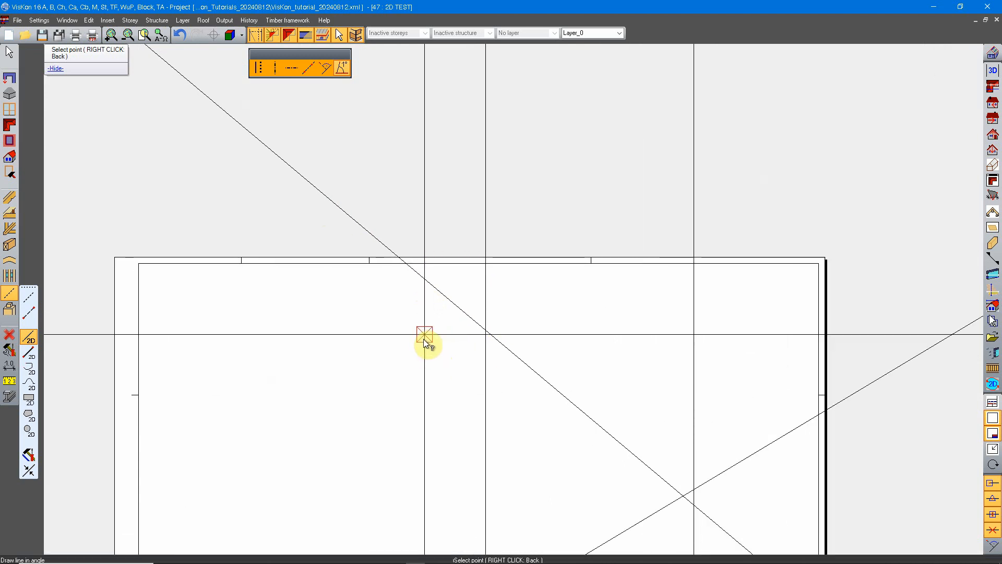
{"action": "middle_click_drag", "start_coordinate": [503, 369], "coordinate": [459, 320]}
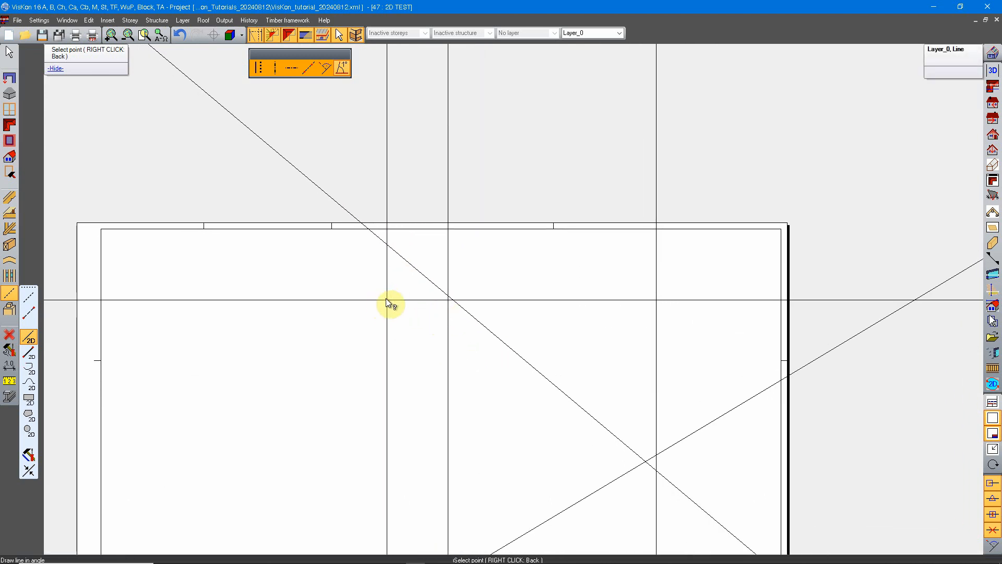
{"action": "left_click", "coordinate": [340, 67]}
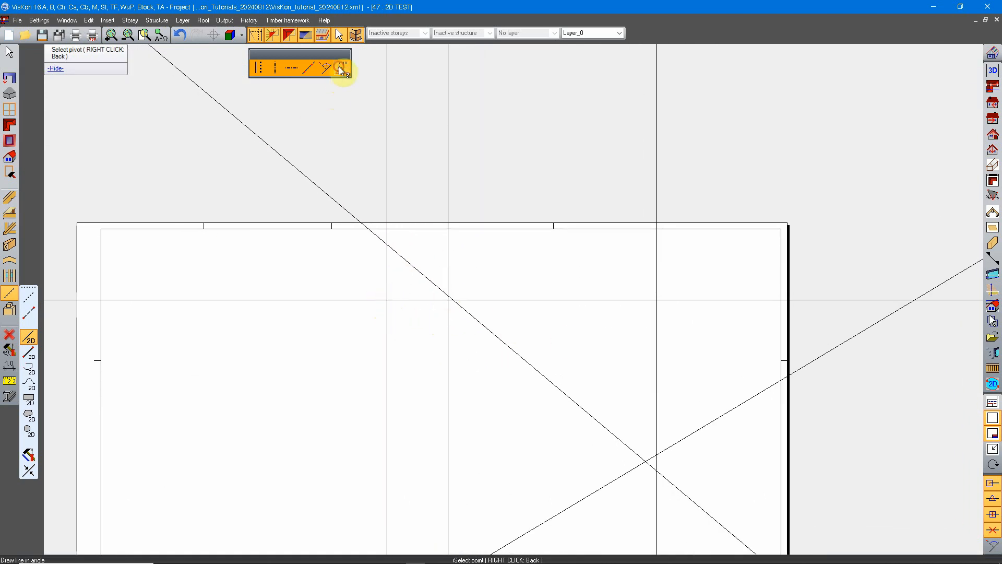
{"action": "left_click", "coordinate": [387, 300]}
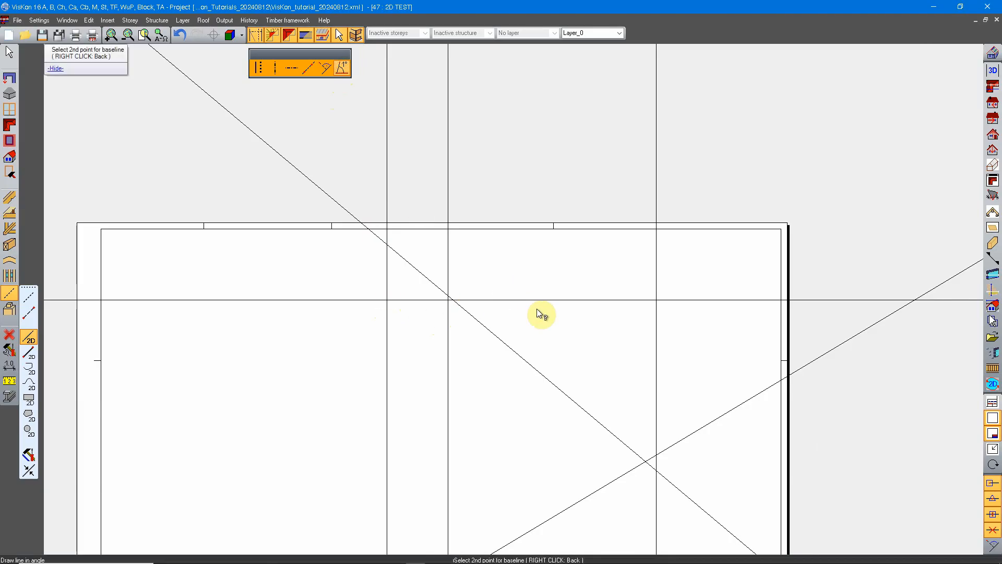
{"action": "left_click", "coordinate": [594, 301]}
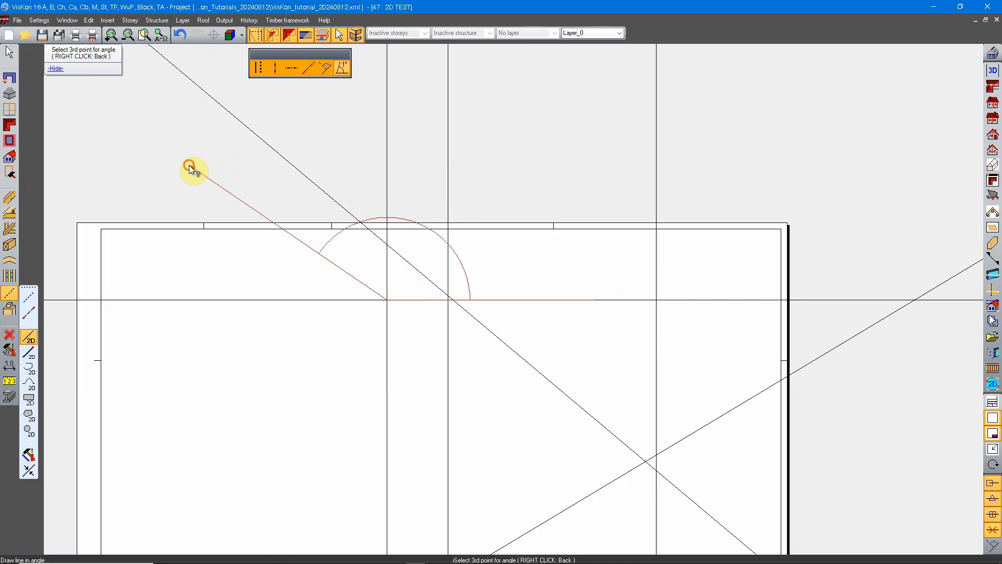
Set the second line's angle to 175°, place it through the pivot intersection, and leave the angled line tool.
{"action": "left_click", "coordinate": [191, 166]}
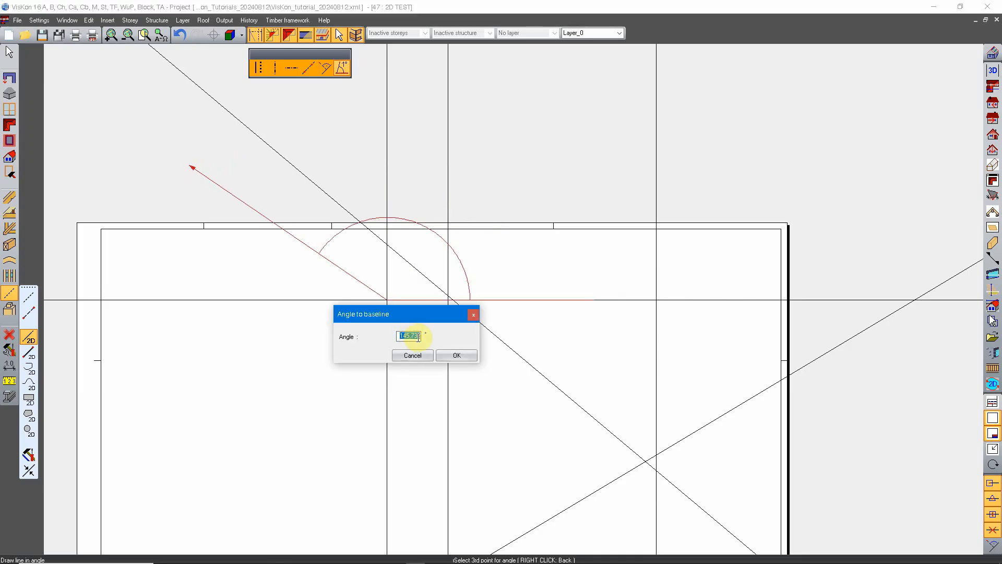
{"action": "type", "text": "175"}
{"action": "left_click", "coordinate": [469, 355]}
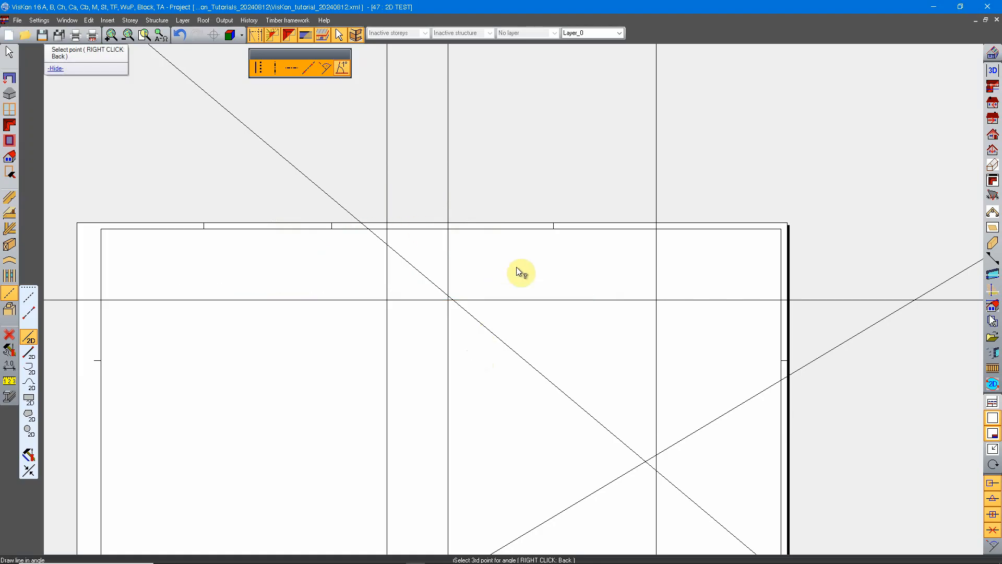
{"action": "left_click", "coordinate": [387, 300]}
{"action": "scroll", "coordinate": [430, 325], "scroll_direction": "down", "scroll_amount": 5}
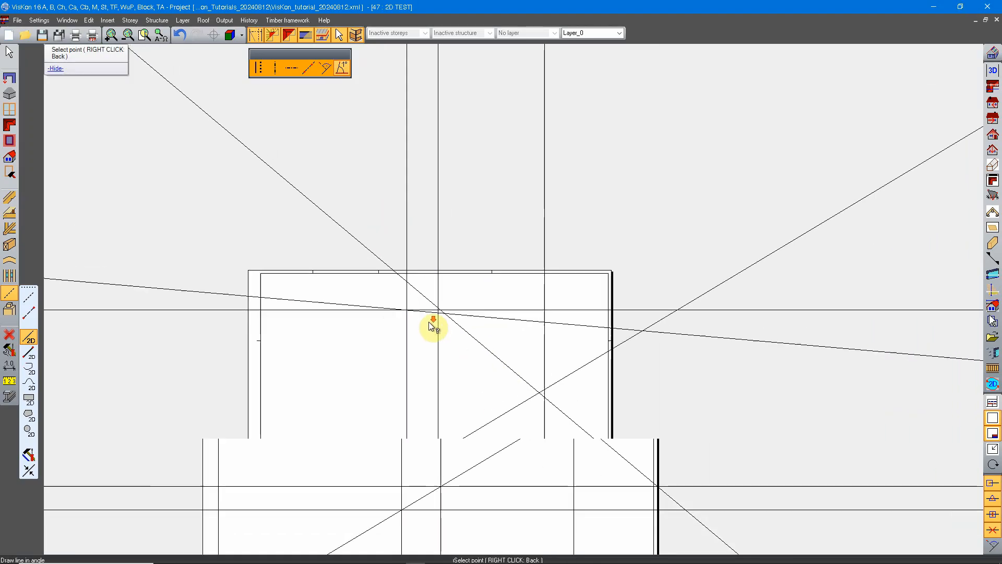
{"action": "scroll", "coordinate": [435, 277], "scroll_direction": "up", "scroll_amount": 5}
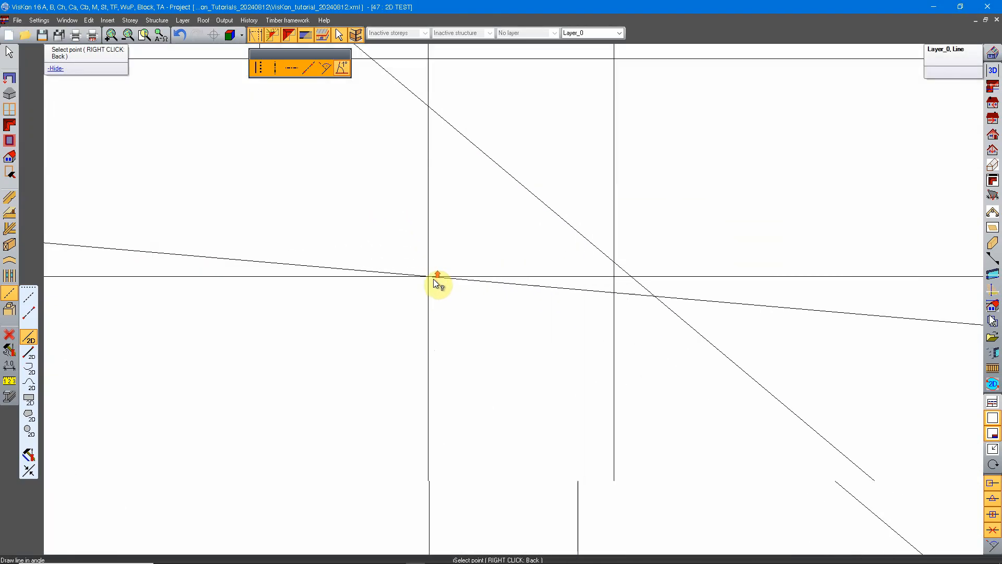
{"action": "scroll", "coordinate": [437, 283], "scroll_direction": "down", "scroll_amount": 3}
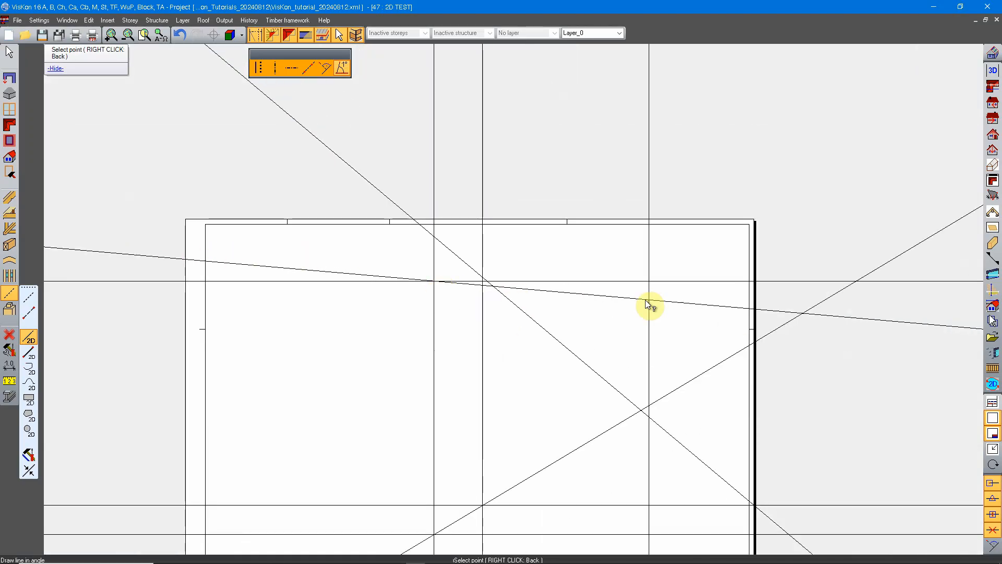
{"action": "scroll", "coordinate": [433, 283], "scroll_direction": "up", "scroll_amount": 3}
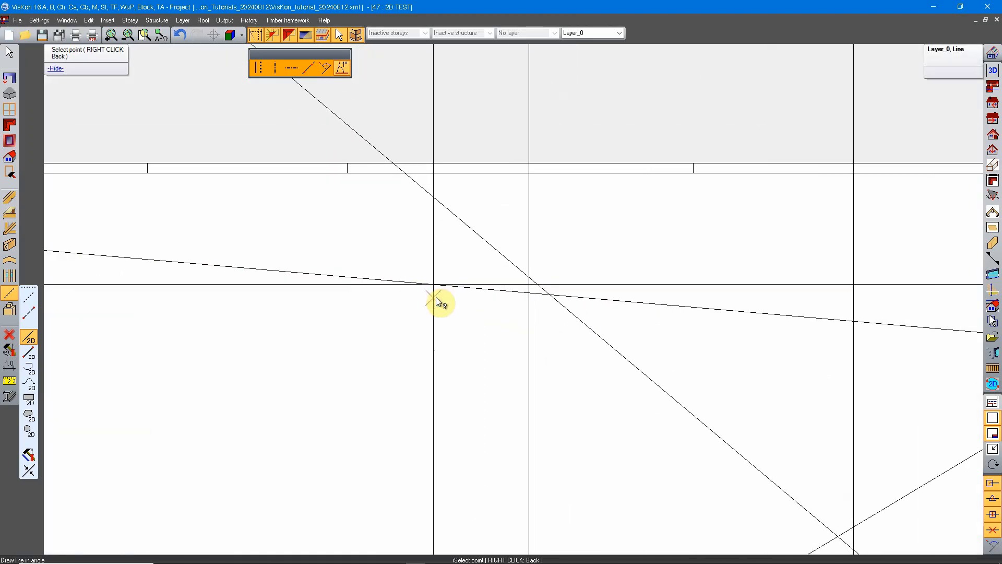
{"action": "scroll", "coordinate": [434, 284], "scroll_direction": "down", "scroll_amount": 5}
{"action": "middle_click_drag", "start_coordinate": [455, 336], "coordinate": [487, 243]}
{"action": "scroll", "coordinate": [488, 243], "scroll_direction": "up", "scroll_amount": 2}
{"action": "right_click", "coordinate": [428, 234]}
Open the line tools and examine how far the drawn straight lines extend beyond the drawing sheet.
{"action": "scroll", "coordinate": [481, 277], "scroll_direction": "down", "scroll_amount": 3}
{"action": "middle_click_drag", "start_coordinate": [550, 284], "coordinate": [519, 289]}
{"action": "scroll", "coordinate": [545, 285], "scroll_direction": "up", "scroll_amount": 1}
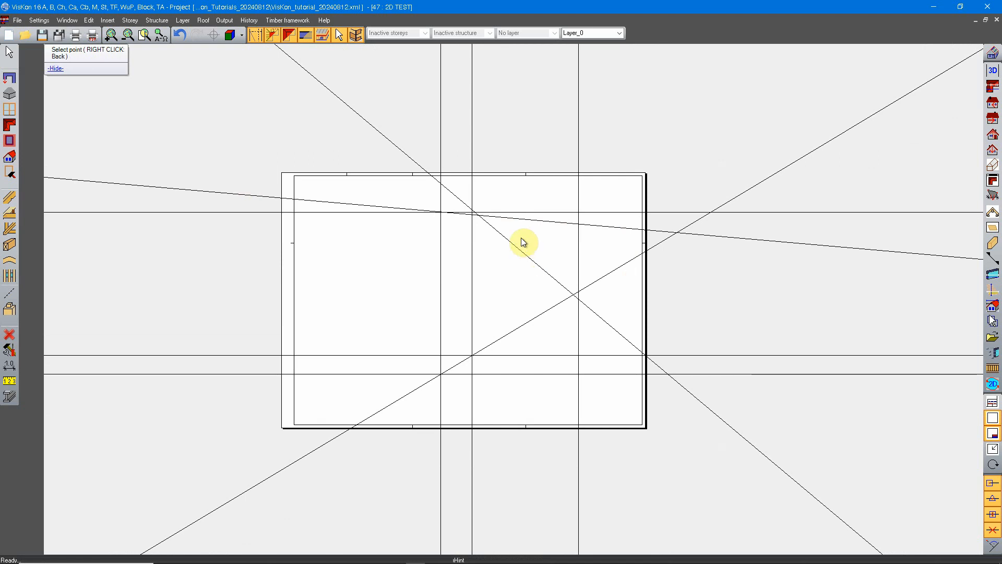
{"action": "left_click", "coordinate": [9, 293]}
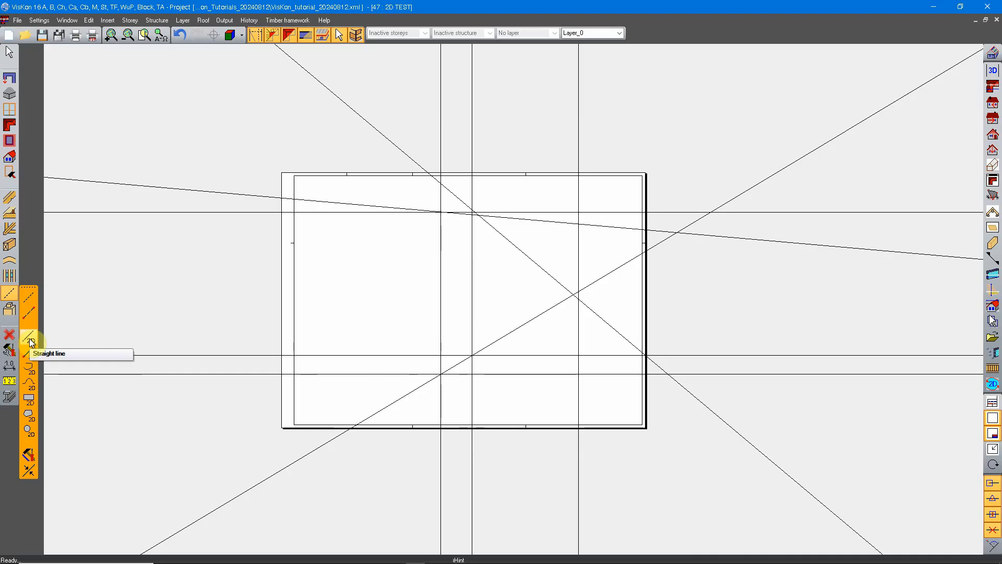
{"action": "scroll", "coordinate": [647, 347], "scroll_direction": "down", "scroll_amount": 6}
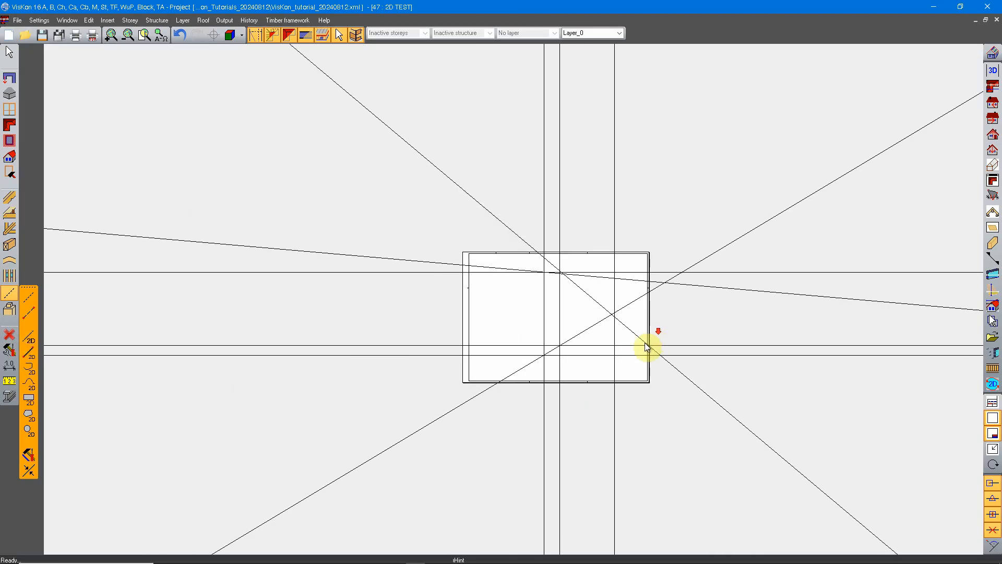
{"action": "scroll", "coordinate": [651, 372], "scroll_direction": "up", "scroll_amount": 6}
{"action": "scroll", "coordinate": [649, 360], "scroll_direction": "down", "scroll_amount": 3}
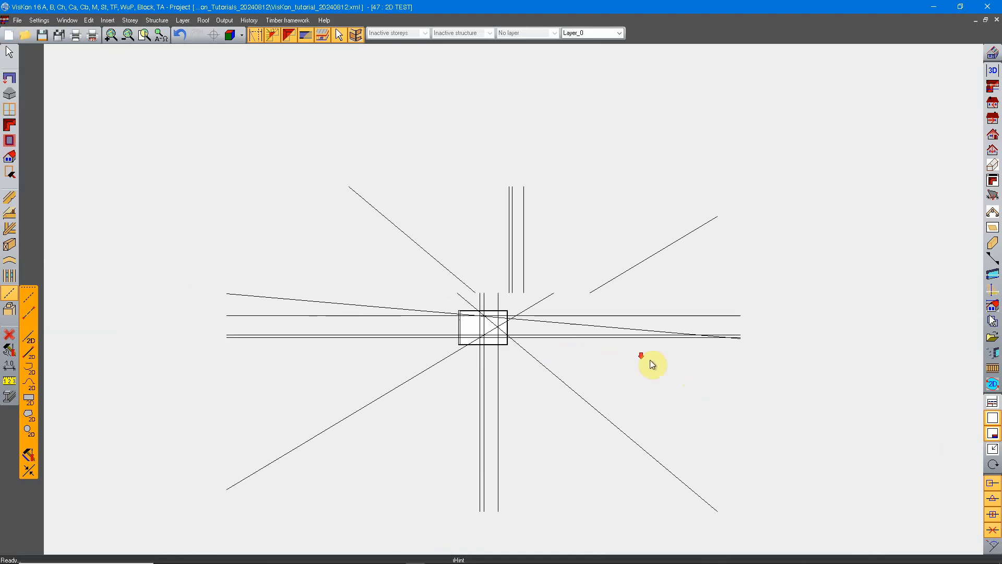
{"action": "middle_click_drag", "start_coordinate": [644, 407], "coordinate": [578, 358]}
{"action": "scroll", "coordinate": [581, 404], "scroll_direction": "up", "scroll_amount": 11}
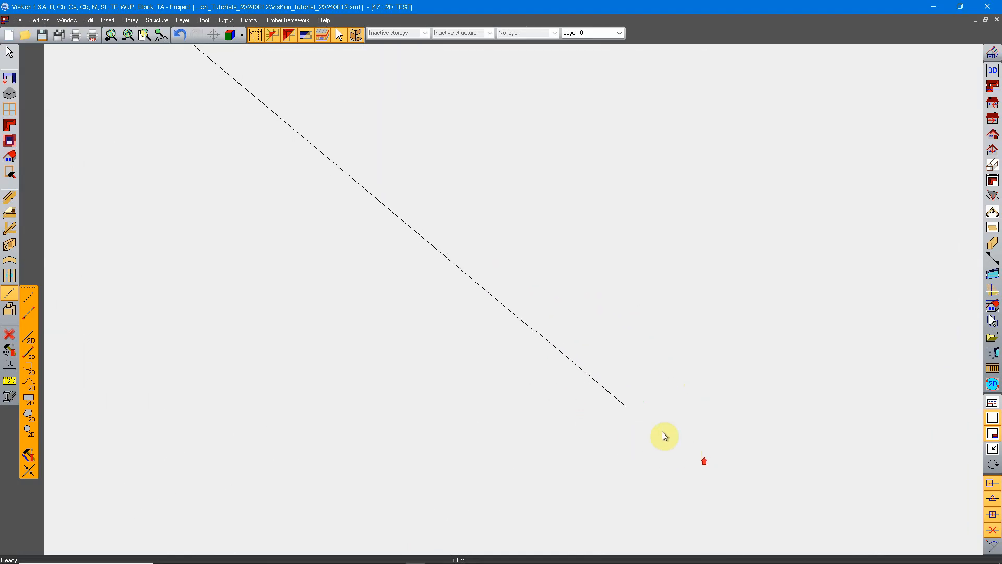
{"action": "scroll", "coordinate": [626, 400], "scroll_direction": "down", "scroll_amount": 7}
{"action": "scroll", "coordinate": [631, 402], "scroll_direction": "down", "scroll_amount": 4}
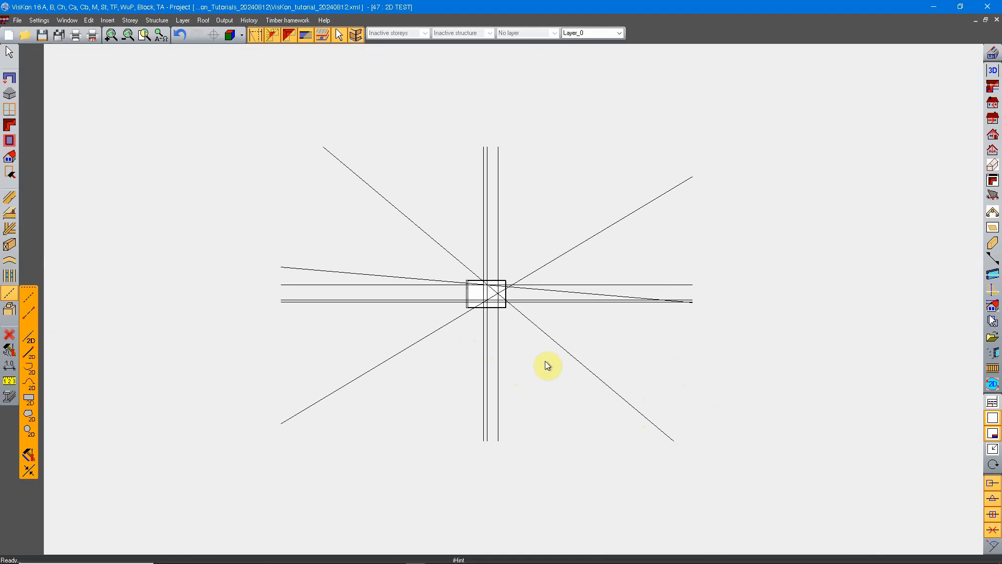
{"action": "scroll", "coordinate": [489, 287], "scroll_direction": "up", "scroll_amount": 7}
{"action": "middle_click_drag", "start_coordinate": [539, 366], "coordinate": [521, 348]}
{"action": "scroll", "coordinate": [445, 280], "scroll_direction": "up", "scroll_amount": 1}
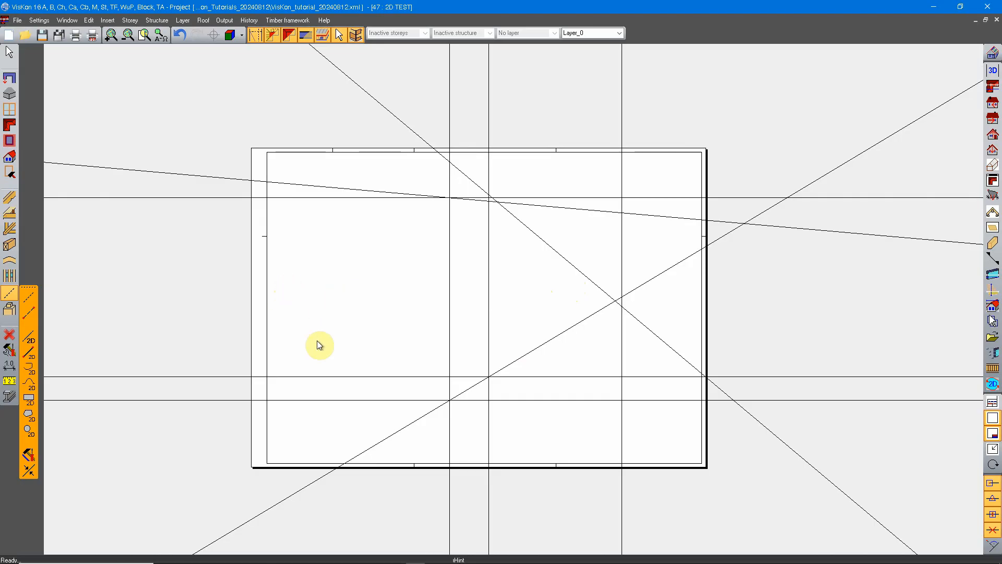
Start a parallel 2D line referenced to the leftmost vertical line, with its distance set to 600 cm on the left side.
{"action": "left_click", "coordinate": [29, 356]}
{"action": "middle_click_drag", "start_coordinate": [386, 231], "coordinate": [386, 269]}
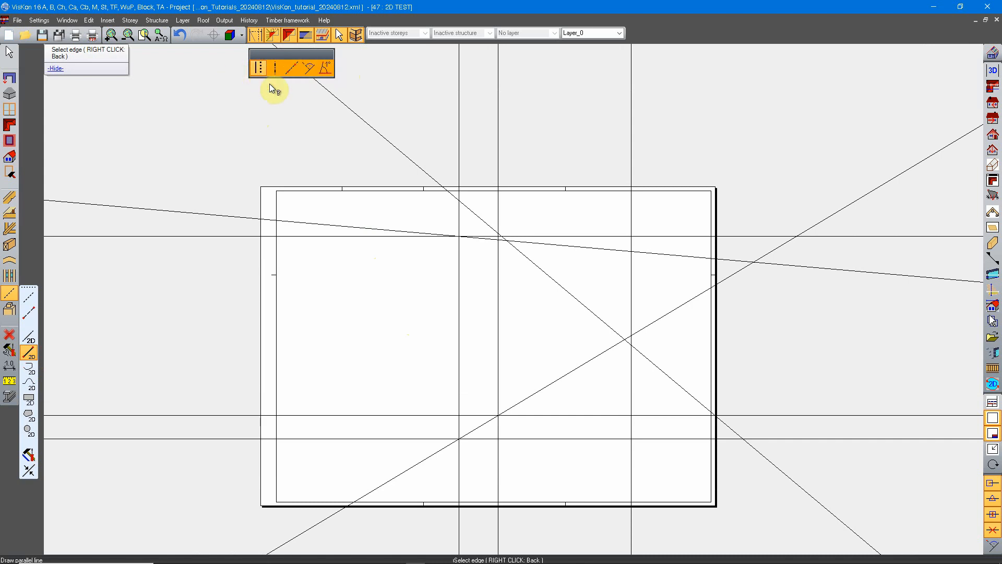
{"action": "scroll", "coordinate": [329, 362], "scroll_direction": "up", "scroll_amount": 2}
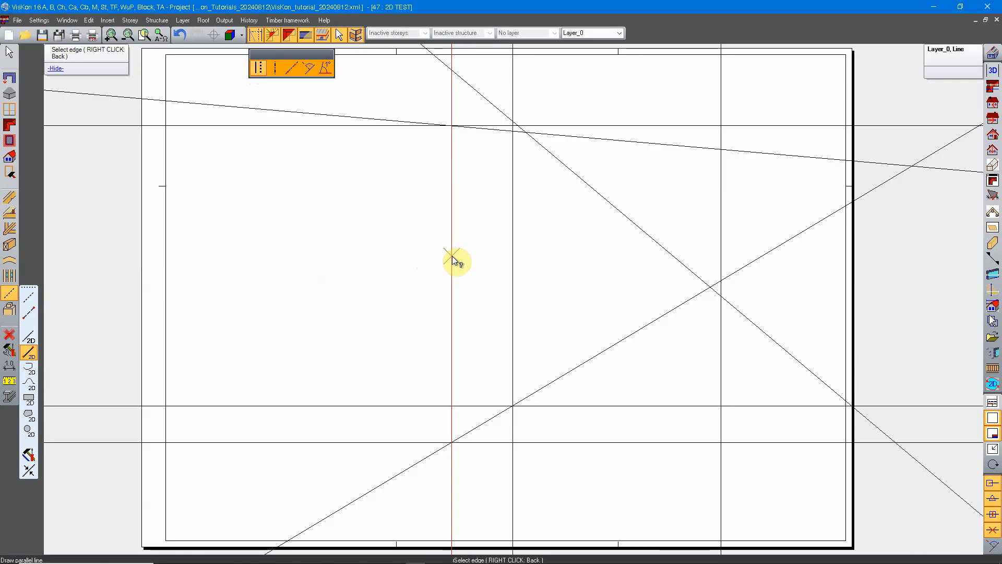
{"action": "left_click", "coordinate": [452, 256]}
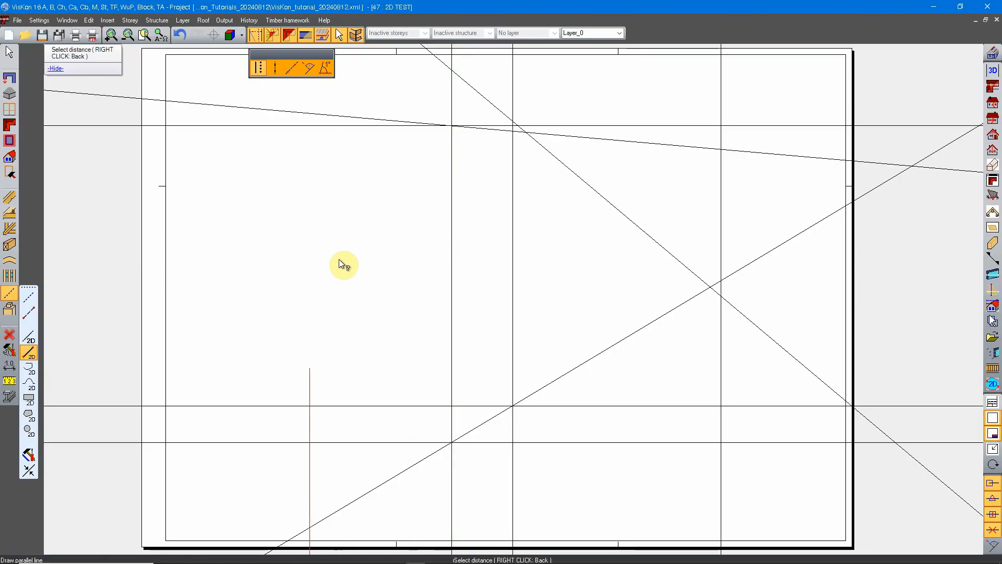
{"action": "scroll", "coordinate": [370, 255], "scroll_direction": "down", "scroll_amount": 2}
{"action": "middle_click_drag", "start_coordinate": [342, 255], "coordinate": [361, 257]}
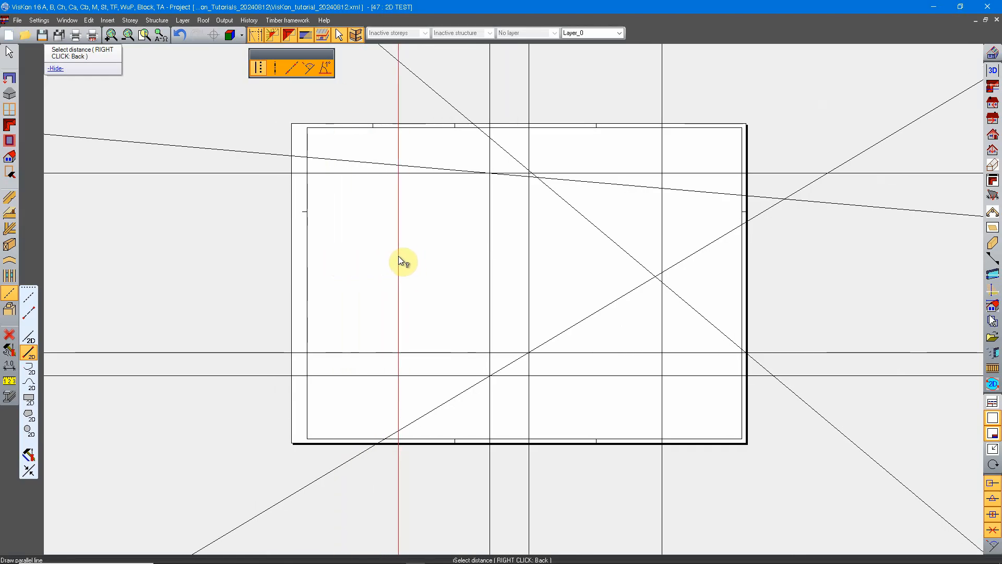
{"action": "left_click", "coordinate": [399, 256]}
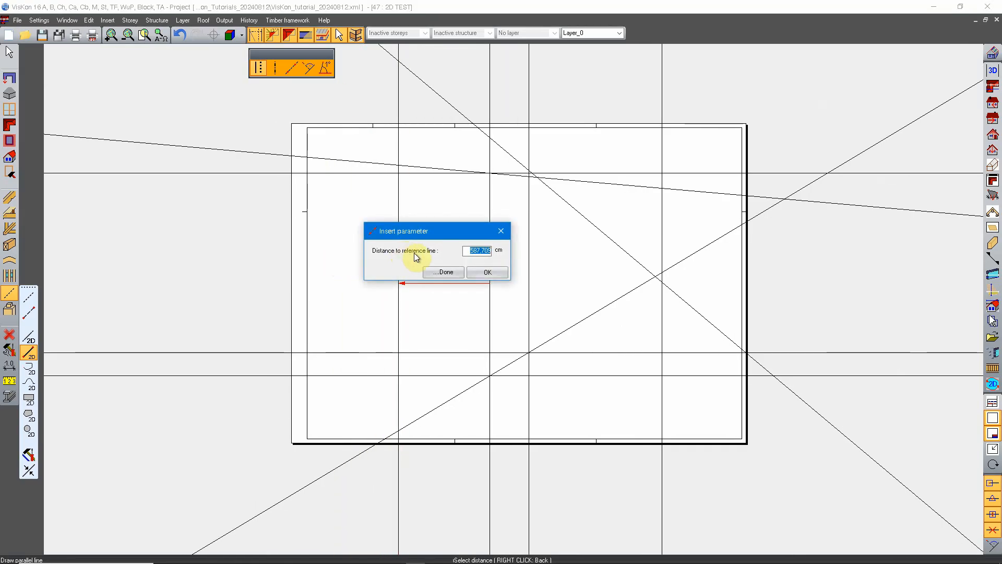
{"action": "type", "text": "600"}
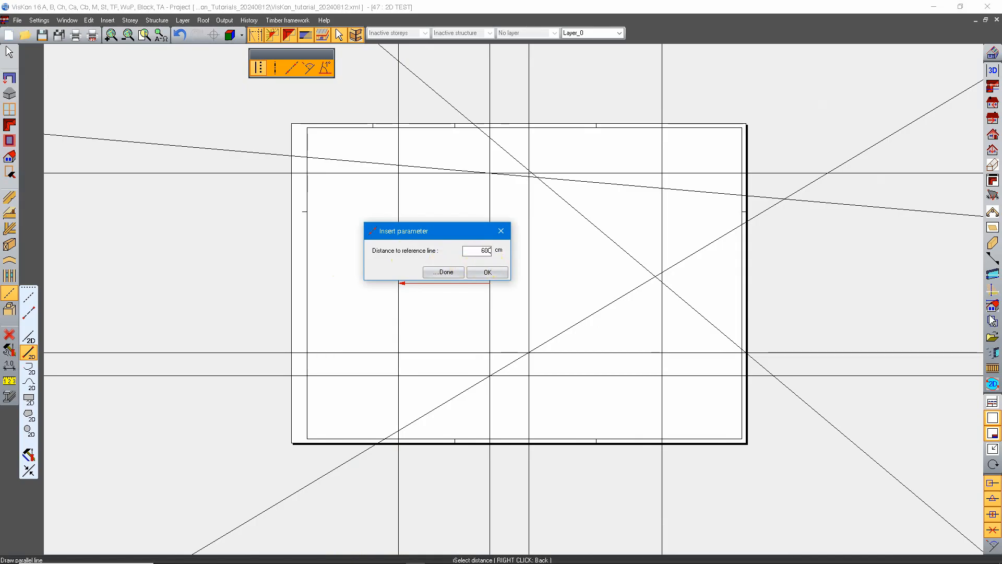
{"action": "left_click", "coordinate": [494, 270]}
Run the parallel line from the upper horizontal line down to the first of the two lower horizontals, accepting the proposed length.
{"action": "scroll", "coordinate": [415, 237], "scroll_direction": "up", "scroll_amount": 3}
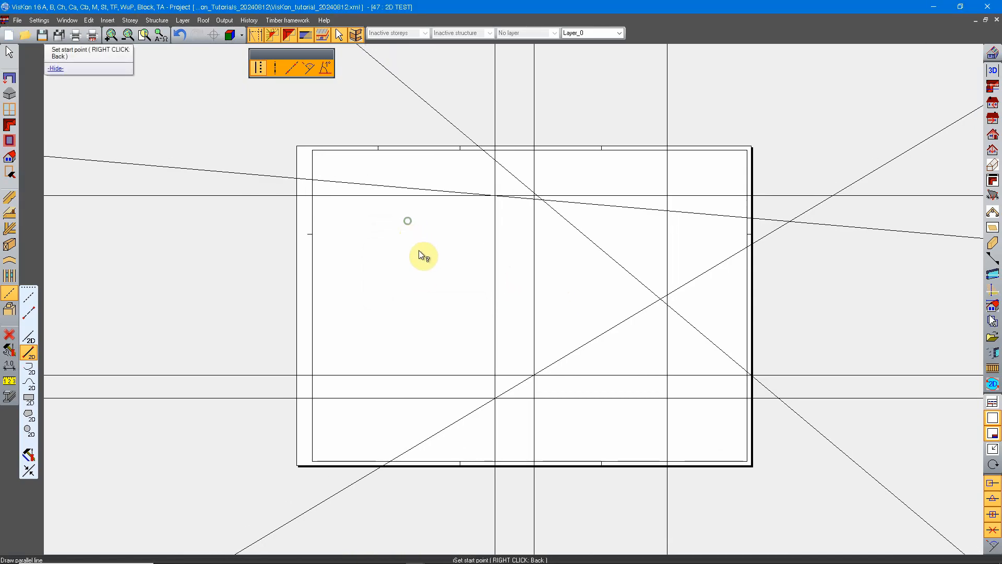
{"action": "mouse_move", "coordinate": [422, 223]}
{"action": "middle_mouse_down"}
{"action": "mouse_move", "coordinate": [438, 277]}
{"action": "mouse_move", "coordinate": [443, 239]}
{"action": "middle_mouse_up"}
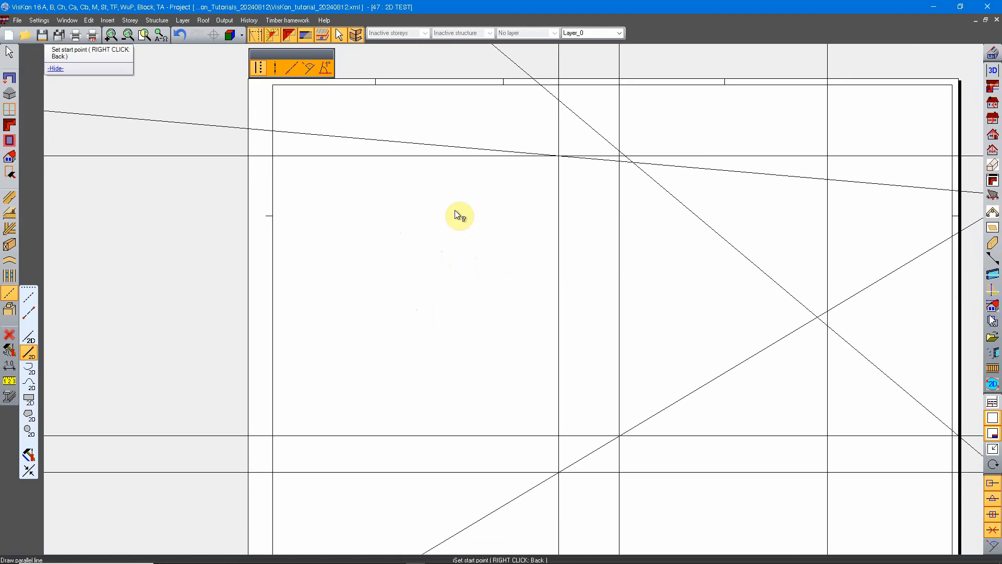
{"action": "scroll", "coordinate": [437, 258], "scroll_direction": "down", "scroll_amount": 4}
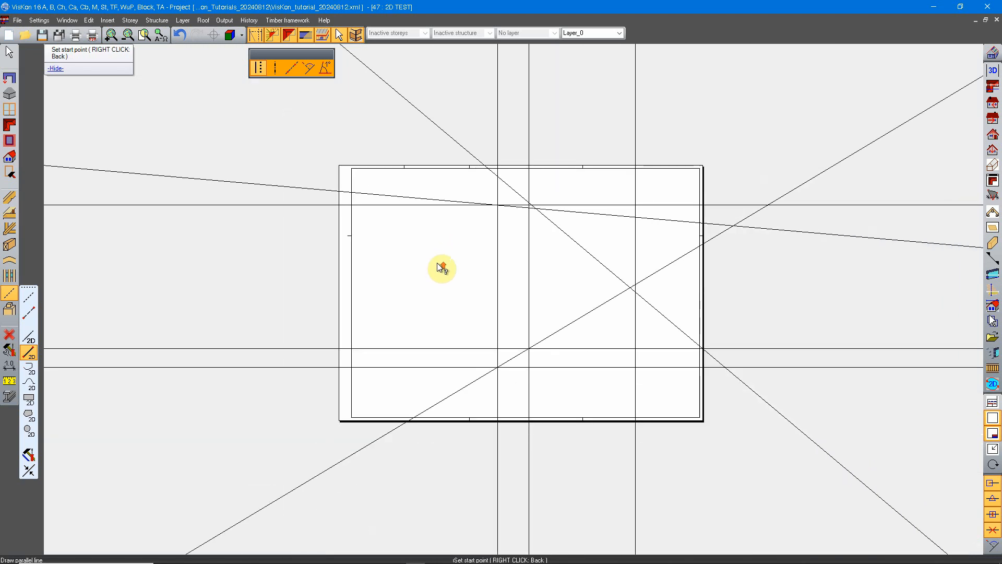
{"action": "scroll", "coordinate": [425, 187], "scroll_direction": "up", "scroll_amount": 3}
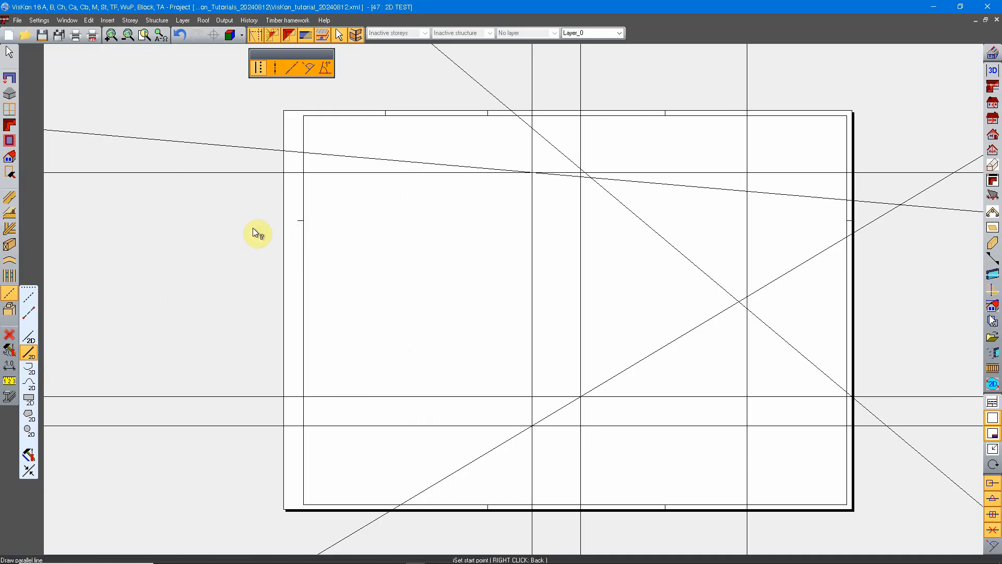
{"action": "left_click", "coordinate": [233, 192]}
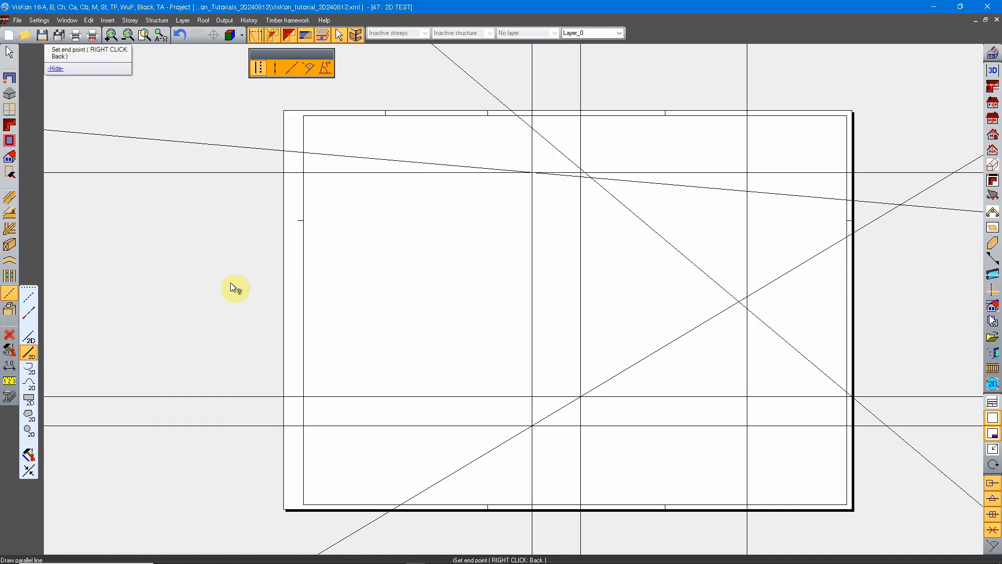
{"action": "right_click", "coordinate": [231, 374]}
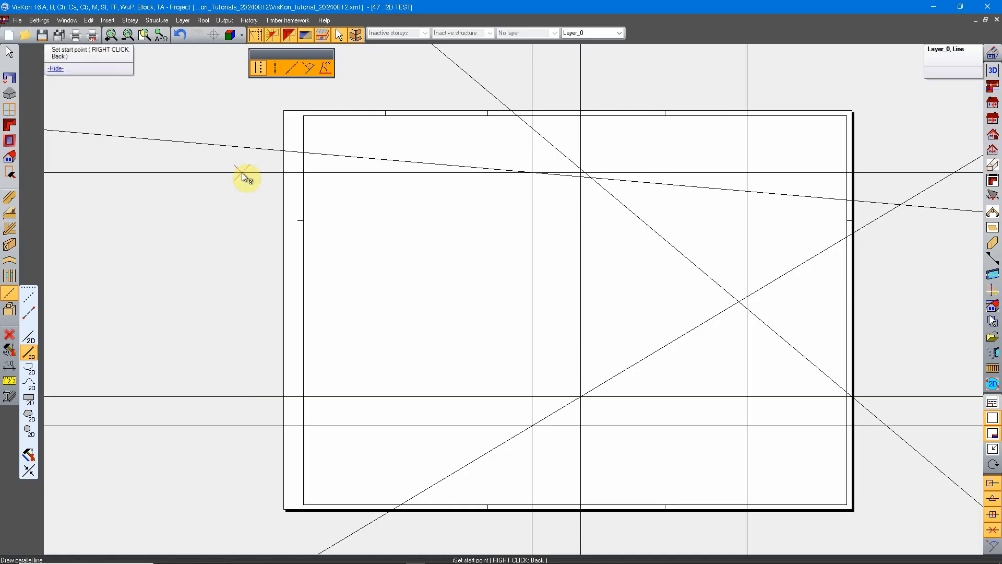
{"action": "left_click", "coordinate": [242, 172]}
{"action": "left_click", "coordinate": [240, 397]}
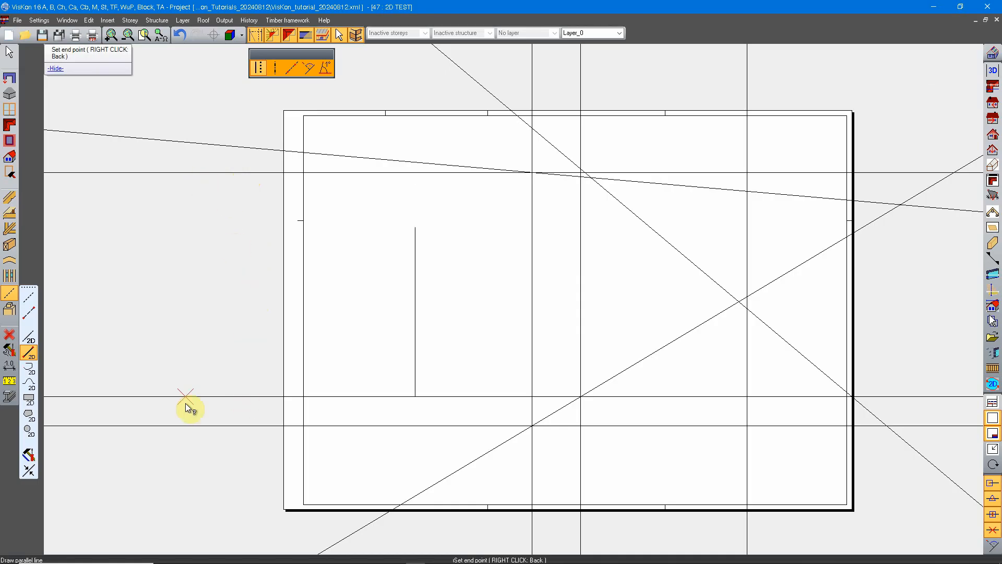
{"action": "left_click", "coordinate": [252, 400]}
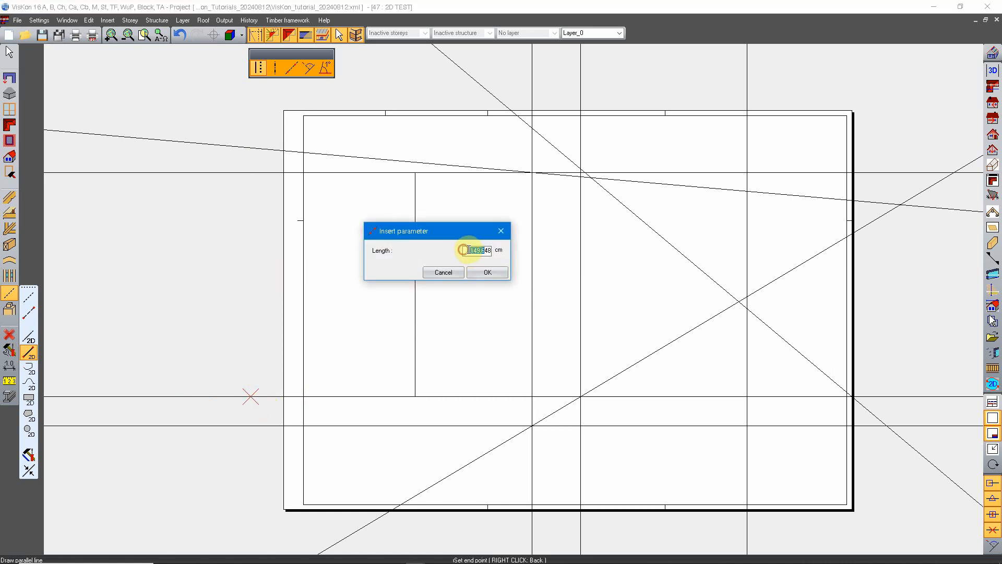
{"action": "left_click_drag", "start_coordinate": [469, 250], "coordinate": [501, 249]}
{"action": "left_click", "coordinate": [487, 271]}
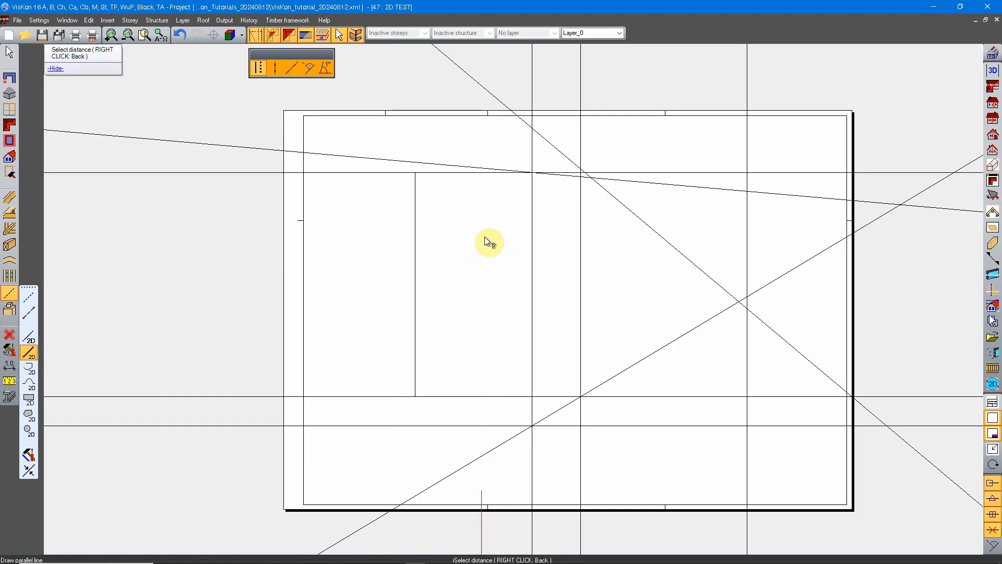
Draw a second parallel line between the first one and the leftmost full vertical, about 600 cm long, and leave the line tool.
{"action": "left_click", "coordinate": [455, 233]}
{"action": "left_click", "coordinate": [479, 271]}
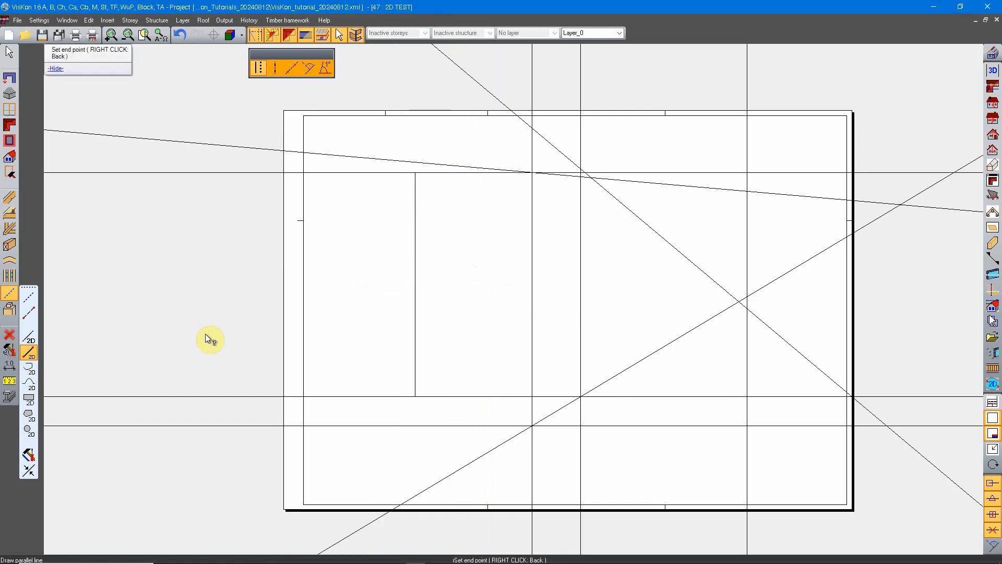
{"action": "left_click", "coordinate": [209, 335]}
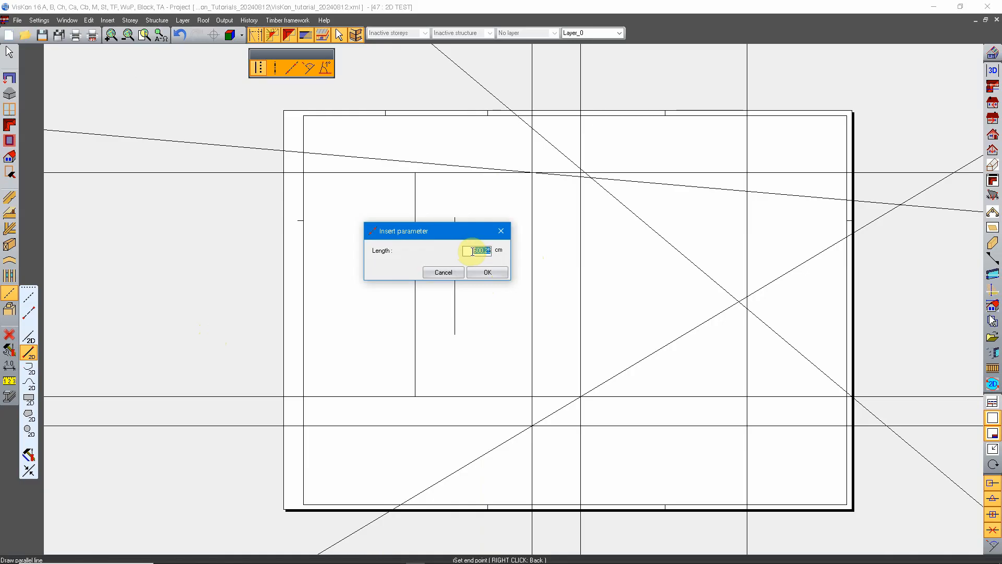
{"action": "type", "text": "600"}
{"action": "left_click", "coordinate": [488, 273]}
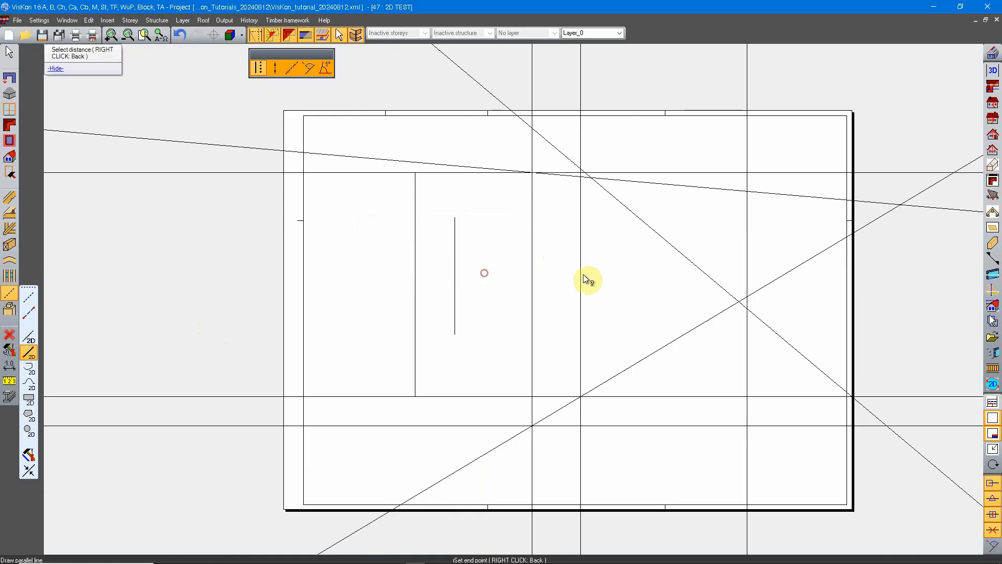
{"action": "scroll", "coordinate": [472, 266], "scroll_direction": "up", "scroll_amount": 1}
{"action": "middle_click_drag", "start_coordinate": [490, 271], "coordinate": [458, 252]}
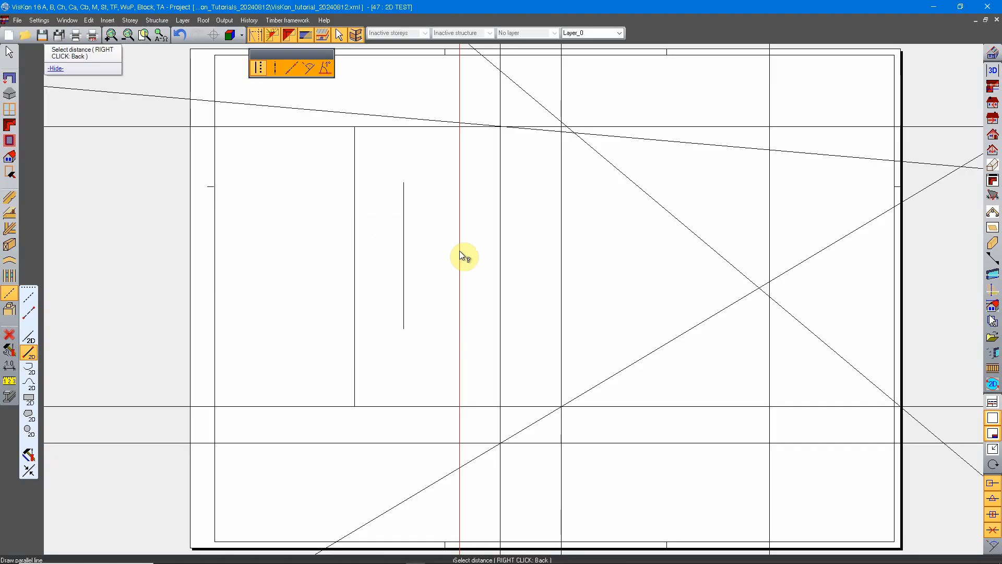
{"action": "key", "text": "Escape"}
Open the line tools and compare the extent of the two finite lines with the straight lines running beyond the sheet.
{"action": "scroll", "coordinate": [411, 228], "scroll_direction": "up", "scroll_amount": 3}
{"action": "scroll", "coordinate": [389, 247], "scroll_direction": "down", "scroll_amount": 1}
{"action": "scroll", "coordinate": [396, 253], "scroll_direction": "down", "scroll_amount": 3}
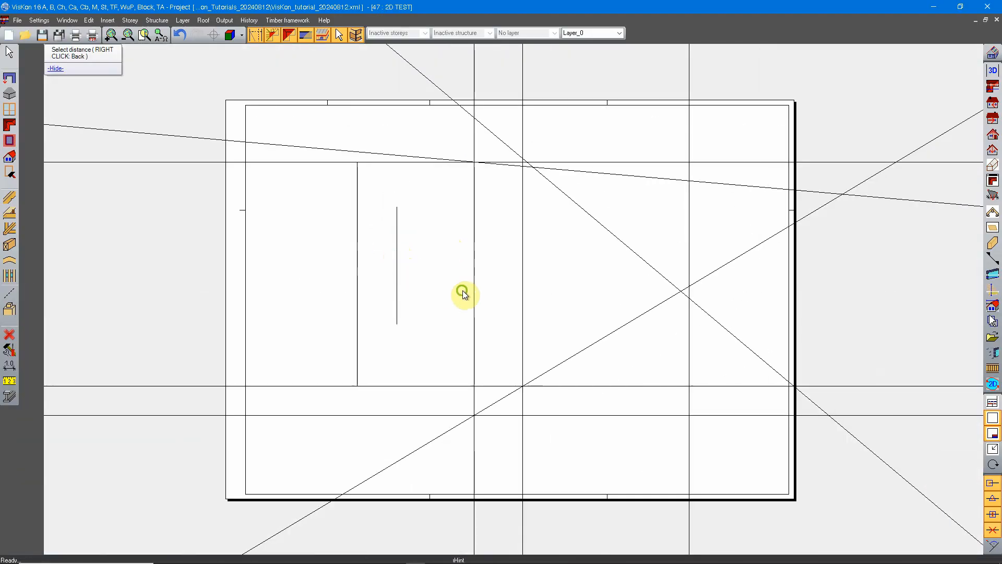
{"action": "middle_click_drag", "start_coordinate": [462, 290], "coordinate": [448, 288]}
{"action": "middle_click_drag", "start_coordinate": [515, 286], "coordinate": [500, 289]}
{"action": "middle_click_drag", "start_coordinate": [464, 245], "coordinate": [494, 258]}
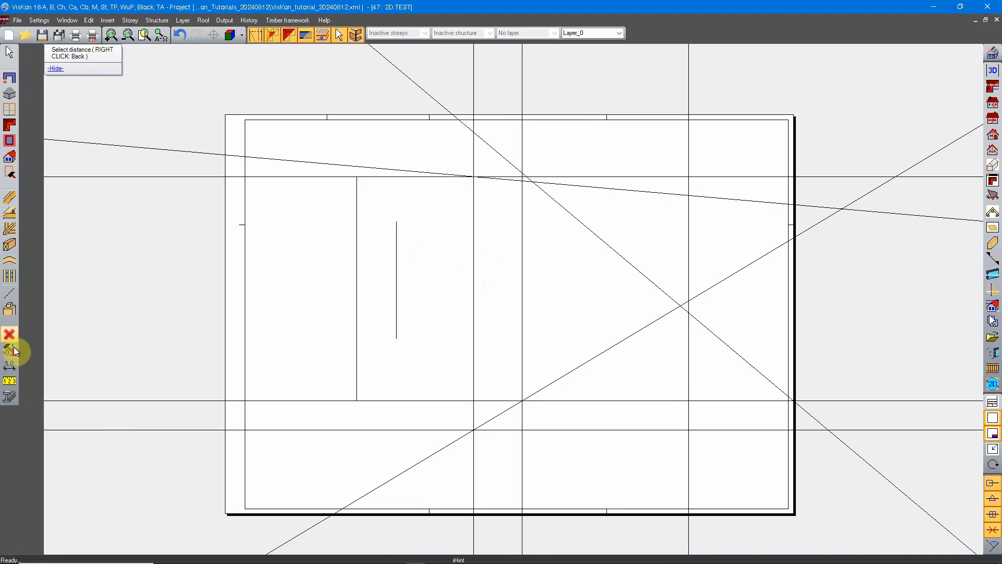
{"action": "left_click", "coordinate": [9, 294]}
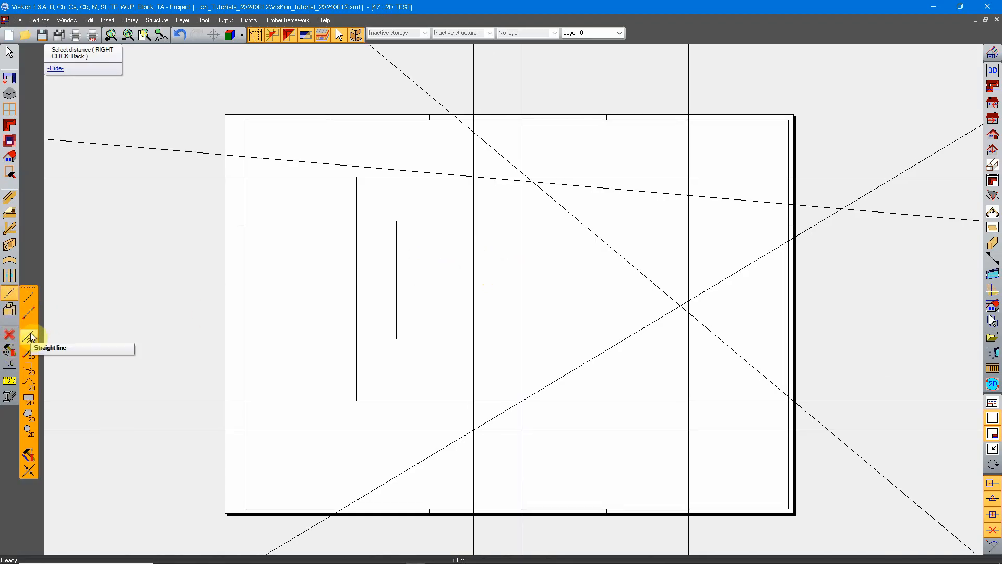
{"action": "scroll", "coordinate": [438, 397], "scroll_direction": "down", "scroll_amount": 3}
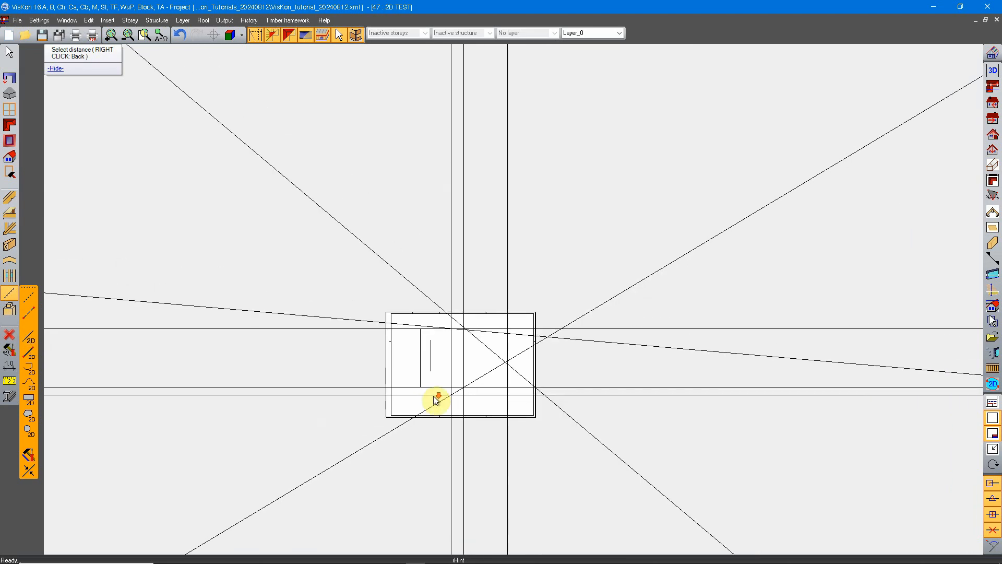
{"action": "scroll", "coordinate": [601, 320], "scroll_direction": "down", "scroll_amount": 2}
{"action": "scroll", "coordinate": [523, 372], "scroll_direction": "down", "scroll_amount": 2}
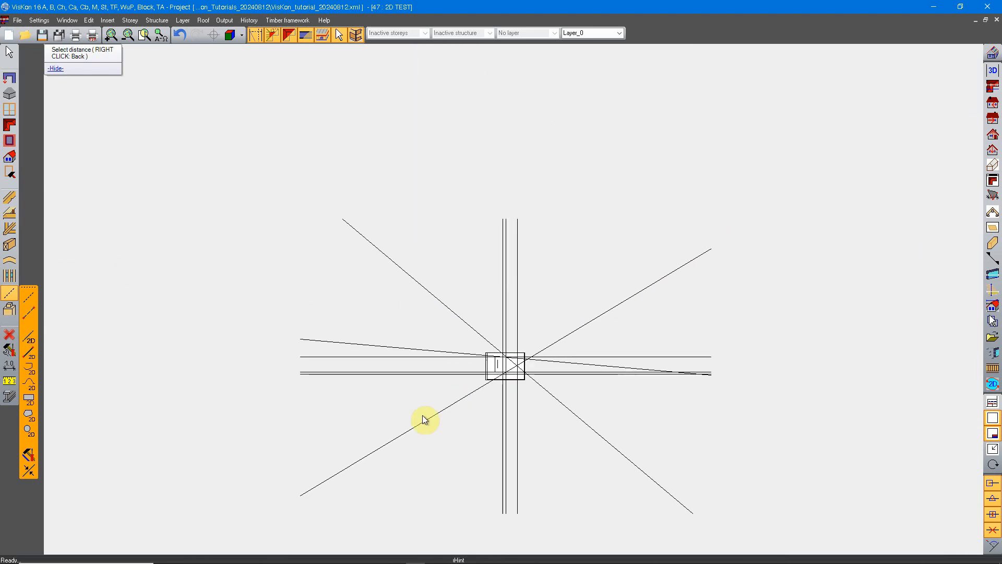
{"action": "scroll", "coordinate": [424, 419], "scroll_direction": "up", "scroll_amount": 8}
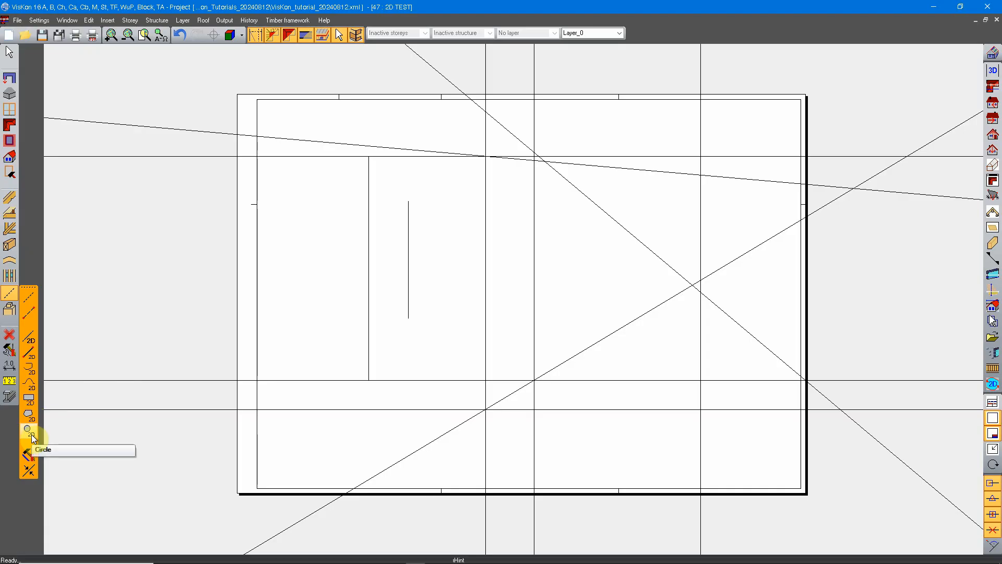
Start a polyline at the lower end of the longer finite line and add a rising segment and a second one about 256 cm long.
{"action": "mouse_move", "coordinate": [447, 327]}
{"action": "middle_mouse_down"}
{"action": "mouse_move", "coordinate": [327, 336]}
{"action": "mouse_move", "coordinate": [493, 397]}
{"action": "middle_mouse_up"}
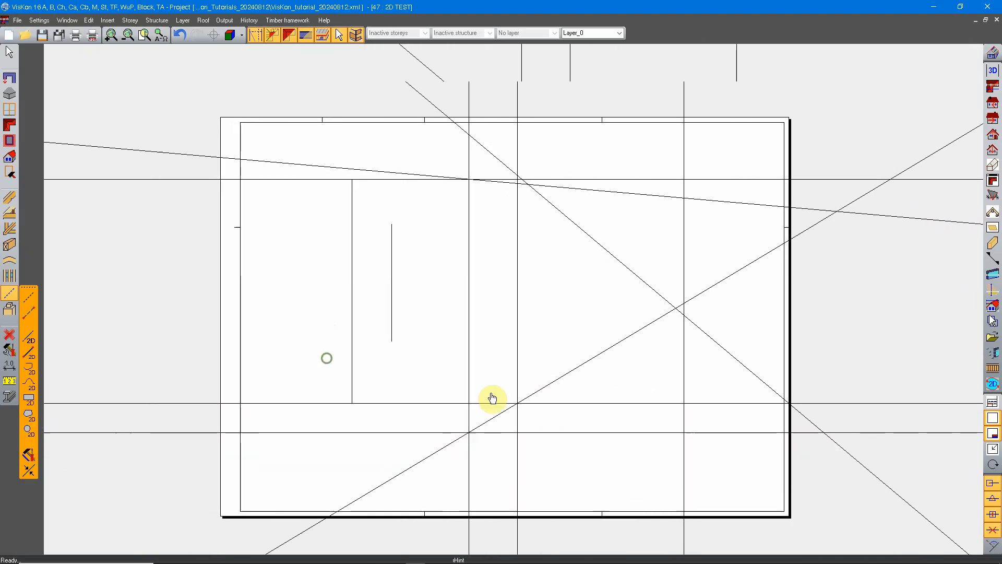
{"action": "scroll", "coordinate": [449, 391], "scroll_direction": "up", "scroll_amount": 1}
{"action": "middle_click_drag", "start_coordinate": [476, 430], "coordinate": [474, 357]}
{"action": "scroll", "coordinate": [320, 361], "scroll_direction": "up", "scroll_amount": 2}
{"action": "middle_click_drag", "start_coordinate": [196, 373], "coordinate": [269, 383]}
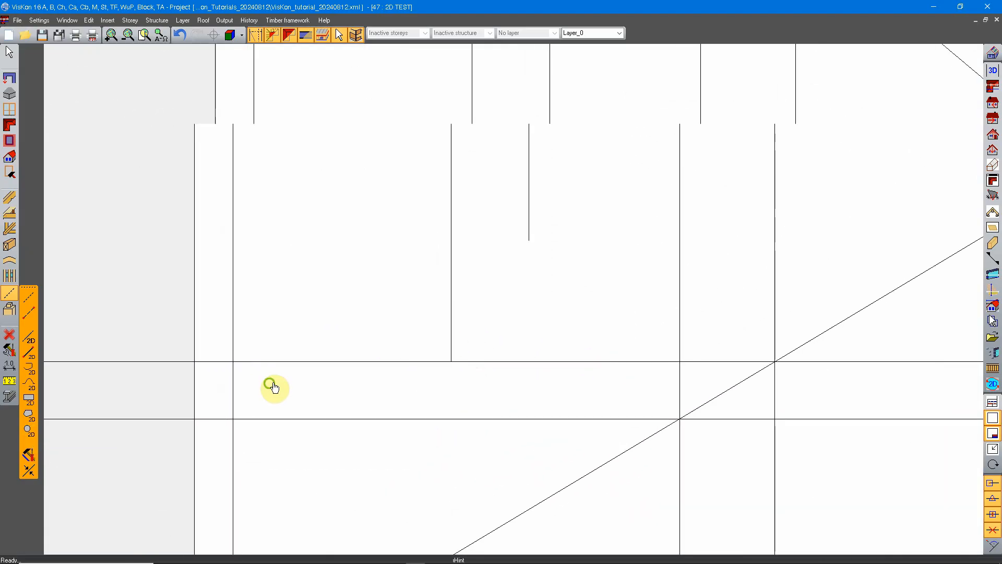
{"action": "left_click", "coordinate": [29, 368]}
{"action": "middle_click_drag", "start_coordinate": [567, 291], "coordinate": [406, 346]}
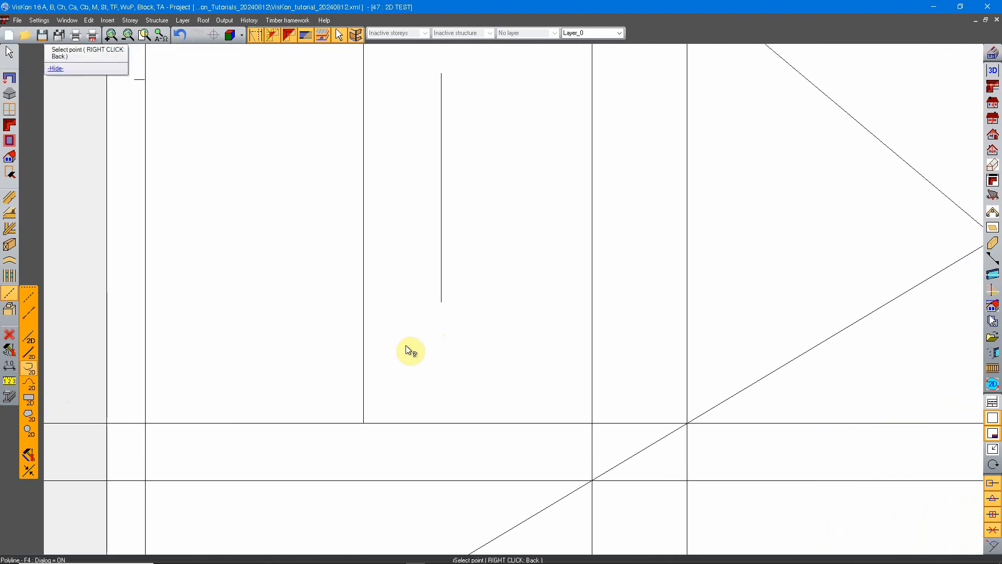
{"action": "left_click", "coordinate": [364, 422]}
{"action": "left_click", "coordinate": [439, 371]}
{"action": "left_click", "coordinate": [485, 282]}
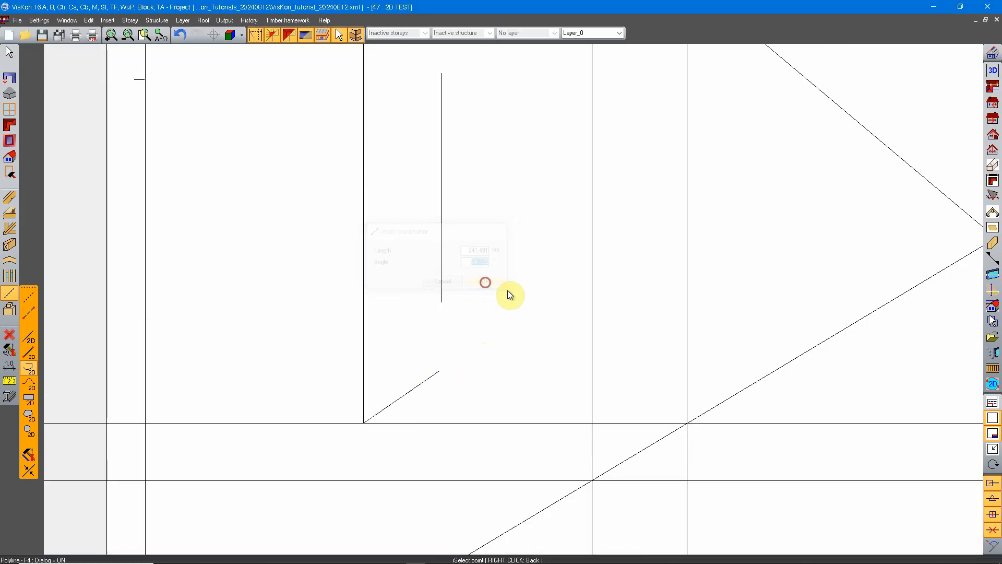
{"action": "left_click", "coordinate": [534, 391]}
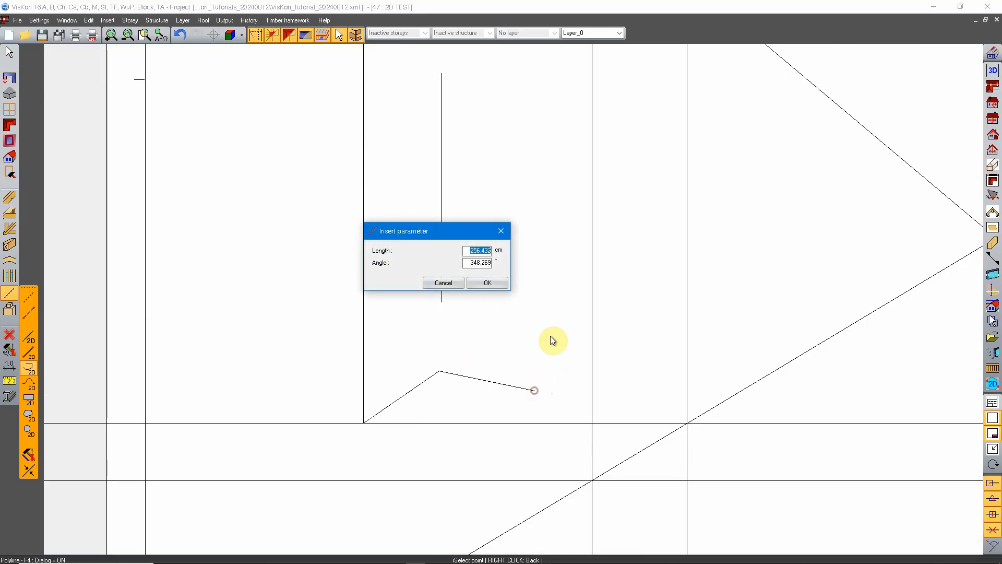
{"action": "left_click", "coordinate": [485, 283]}
Continue the polyline with a steep upward segment about 447 cm long, one about 183 cm long to the left, and one back down.
{"action": "left_click", "coordinate": [560, 224]}
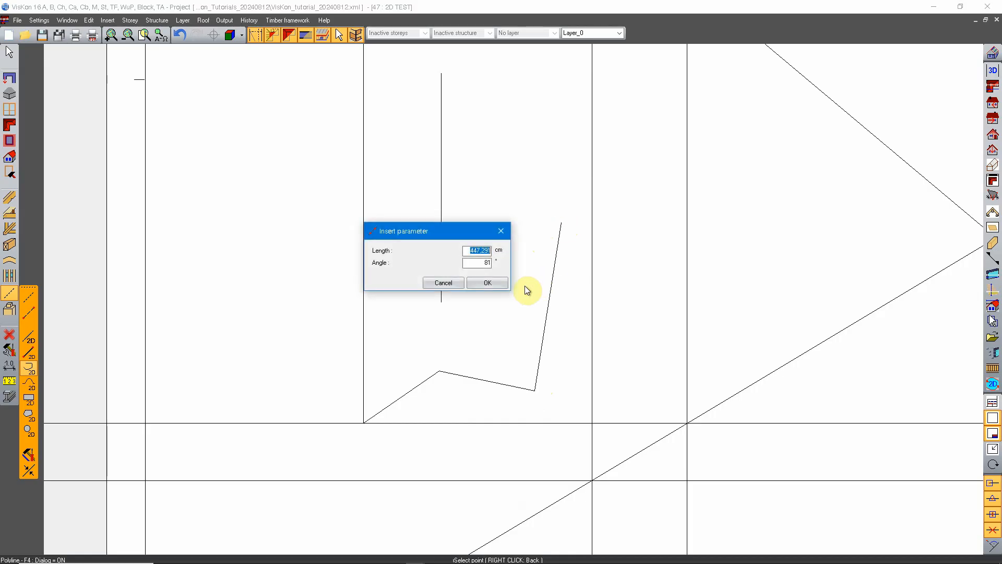
{"action": "left_click", "coordinate": [490, 284]}
{"action": "left_click", "coordinate": [500, 223]}
{"action": "left_click", "coordinate": [485, 283]}
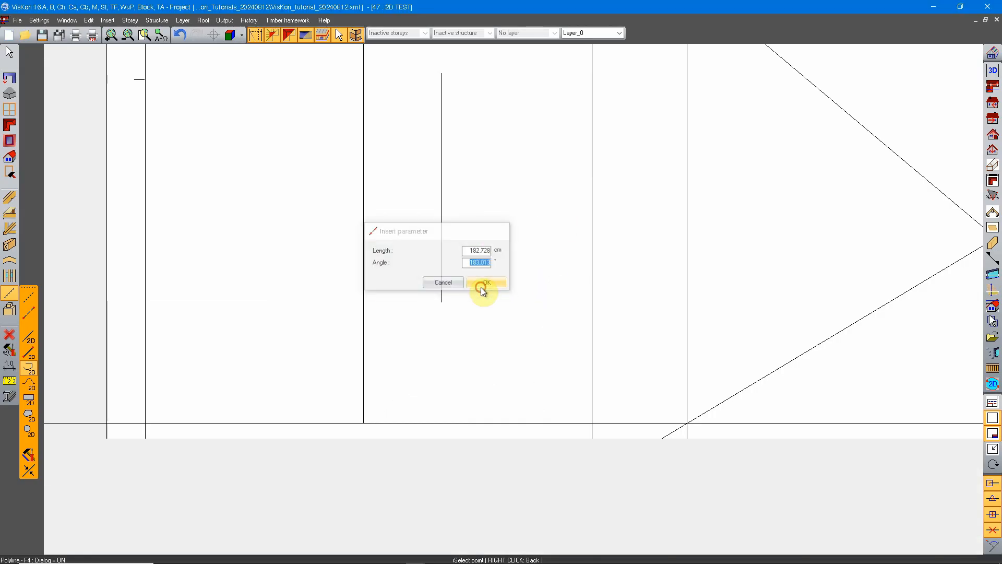
{"action": "left_click", "coordinate": [505, 317]}
{"action": "left_click", "coordinate": [489, 284]}
Continue the polyline with a segment about 216 cm long down to the left, then one 200 cm long at 90°.
{"action": "left_click", "coordinate": [426, 334]}
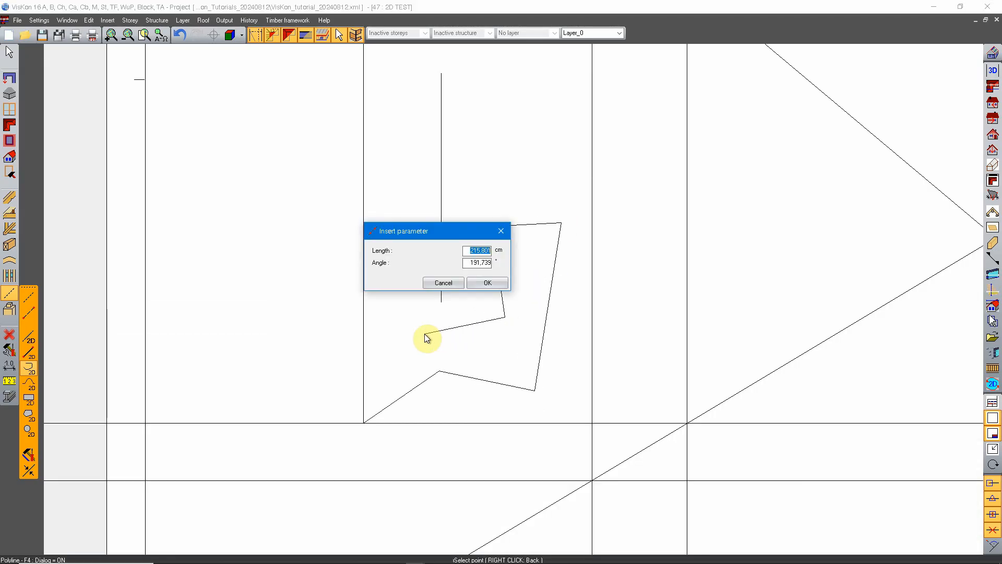
{"action": "left_click", "coordinate": [425, 333]}
{"action": "left_click", "coordinate": [490, 283]}
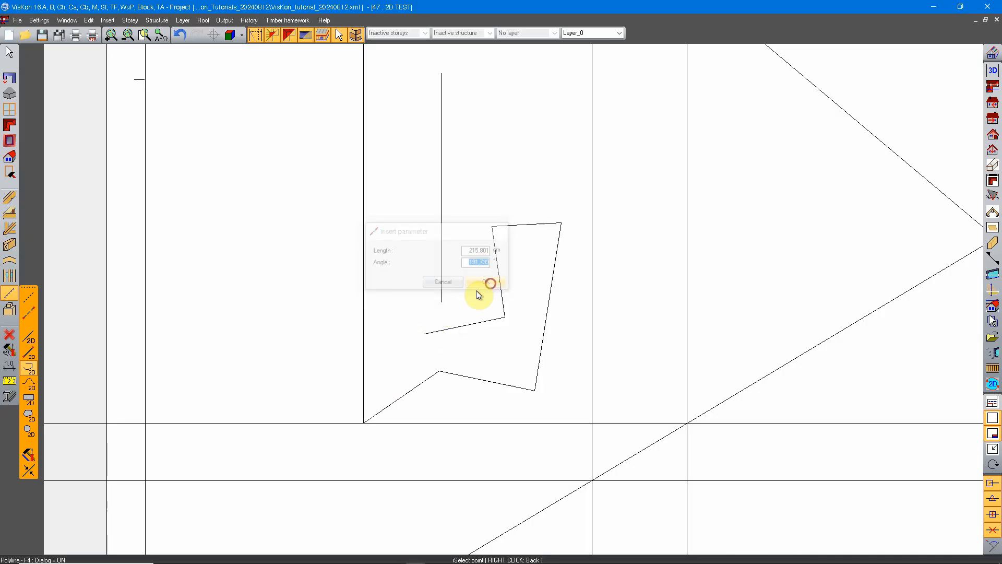
{"action": "right_click", "coordinate": [392, 295]}
{"action": "left_click", "coordinate": [402, 229]}
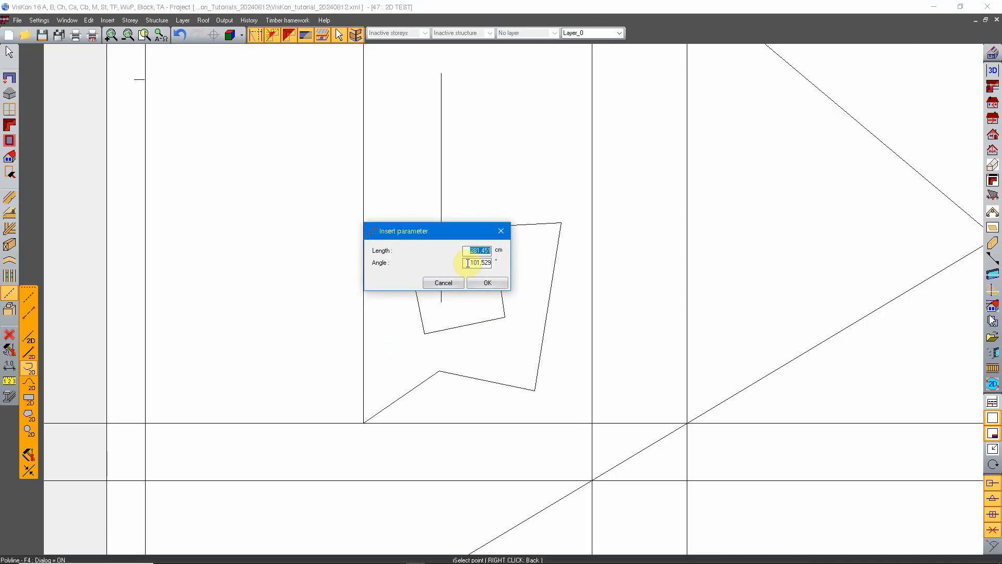
{"action": "type", "text": "200"}
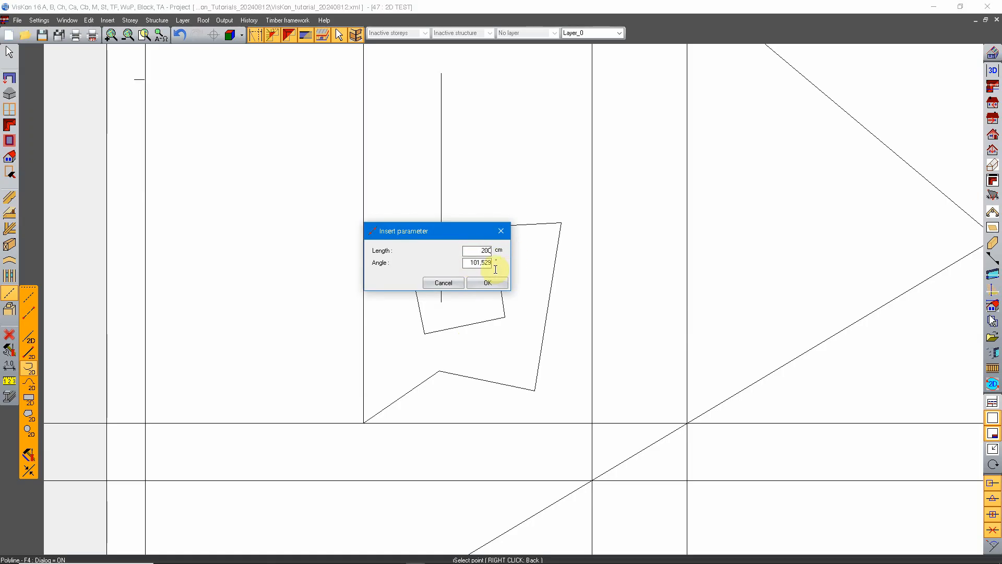
{"action": "double_click", "coordinate": [467, 262]}
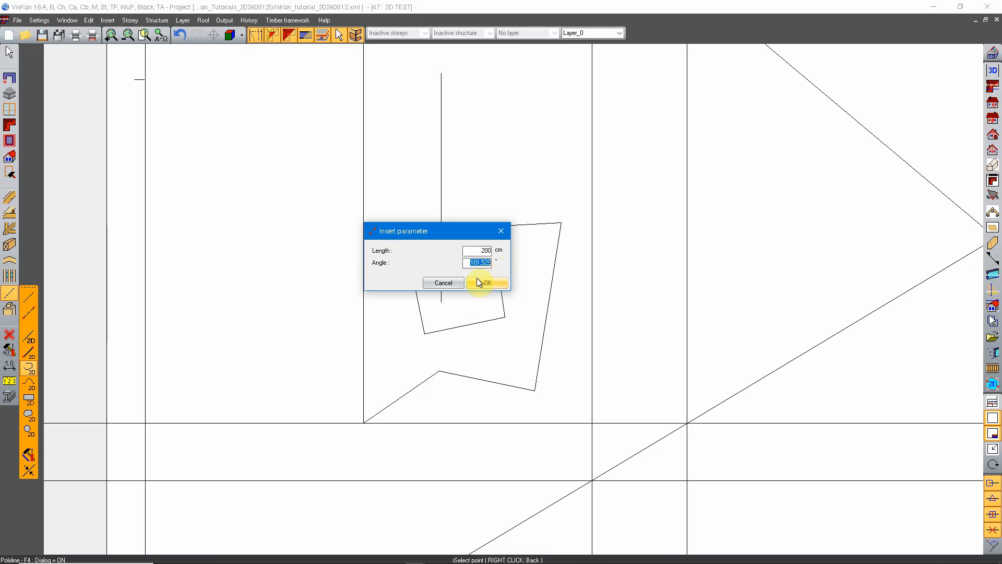
{"action": "type", "text": "90"}
{"action": "left_click", "coordinate": [494, 283]}
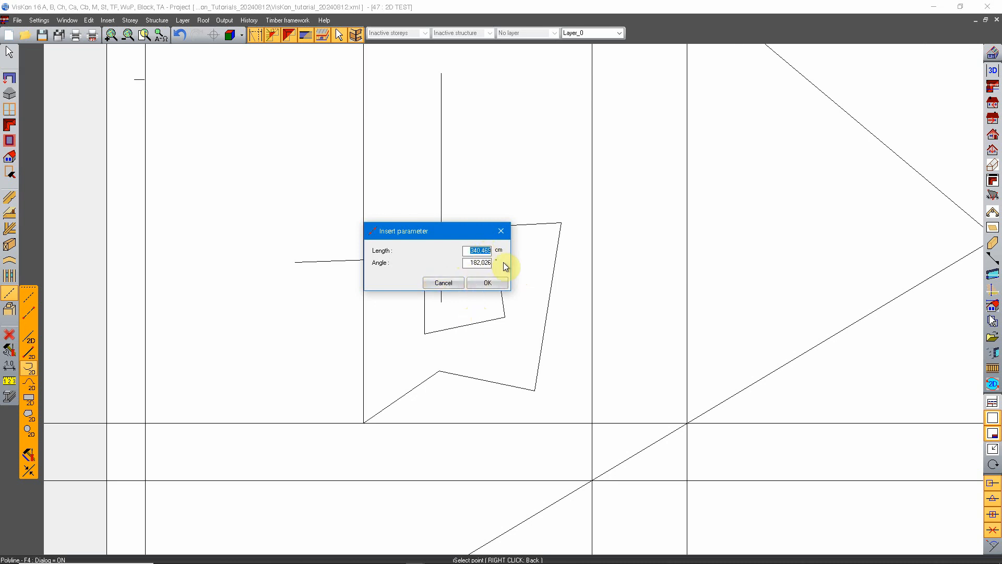
Add a polyline segment 350 cm long at an angle of 180°.
{"action": "type", "text": "350"}
{"action": "key", "text": "Tab"}
{"action": "type", "text": "180"}
{"action": "left_click", "coordinate": [505, 280]}
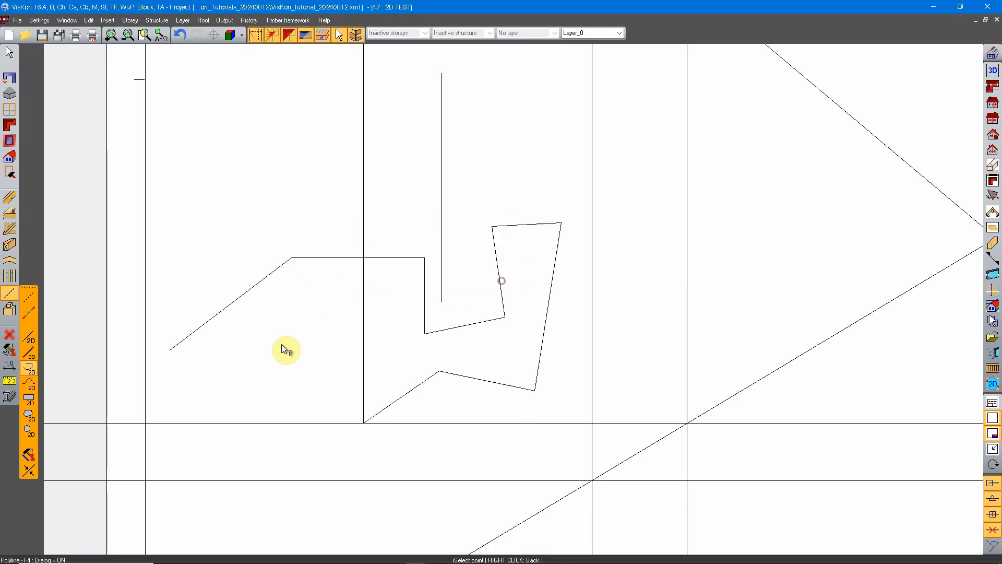
Add a downward segment 300 cm long at 270° and finish the polyline.
{"action": "left_click", "coordinate": [296, 380]}
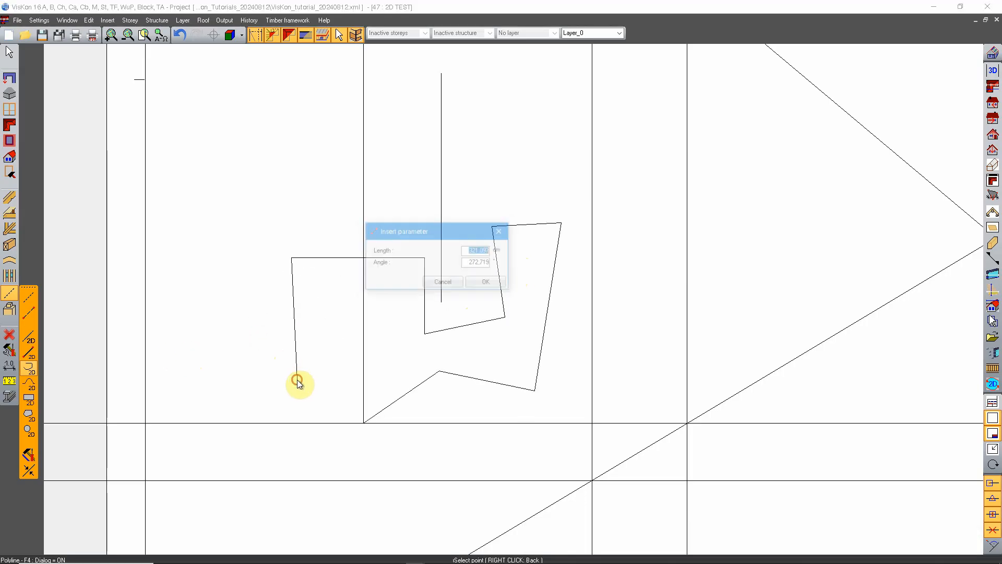
{"action": "double_click", "coordinate": [477, 264]}
{"action": "type", "text": "270"}
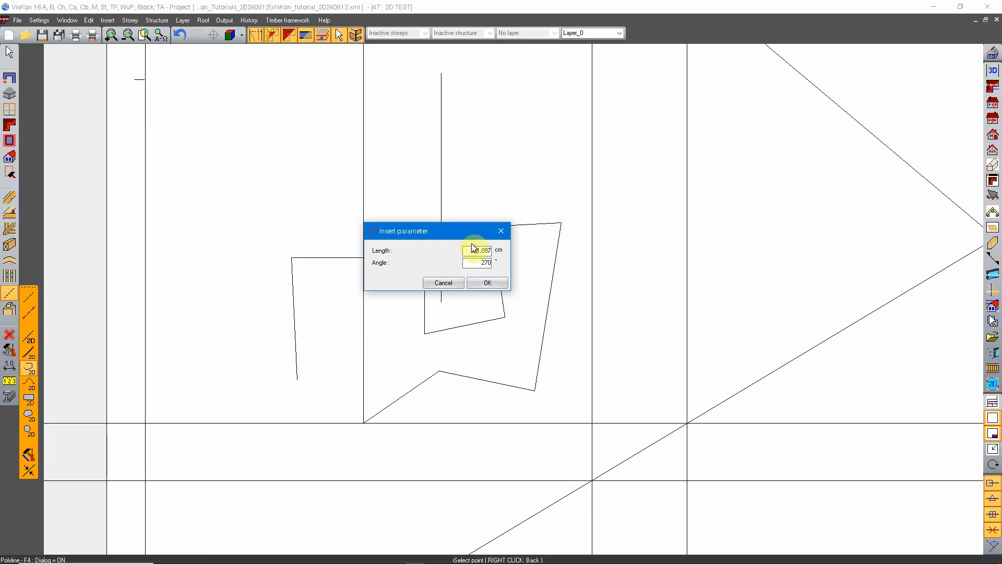
{"action": "double_click", "coordinate": [472, 250]}
{"action": "type", "text": "300"}
{"action": "left_click", "coordinate": [495, 282]}
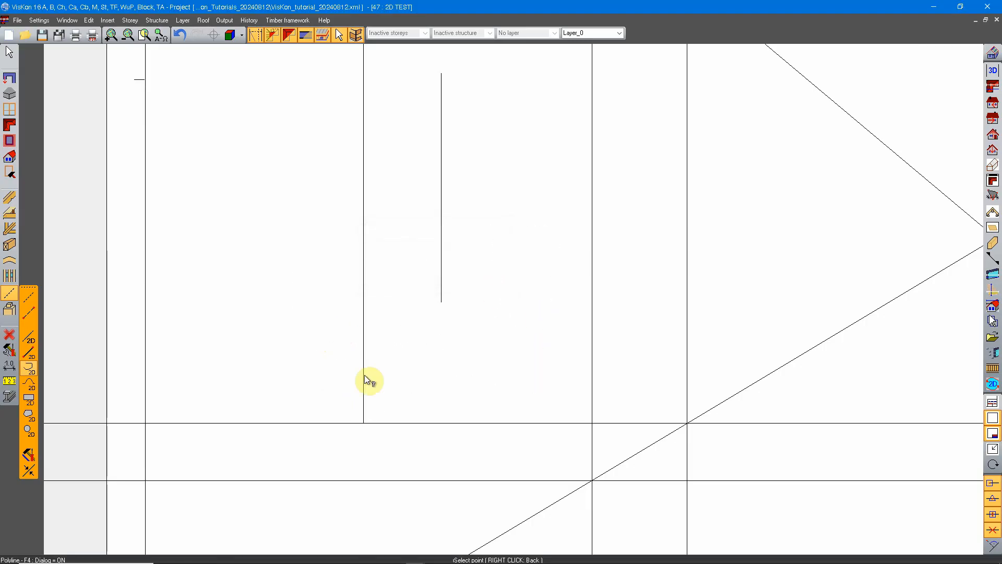
{"action": "right_click", "coordinate": [325, 322]}
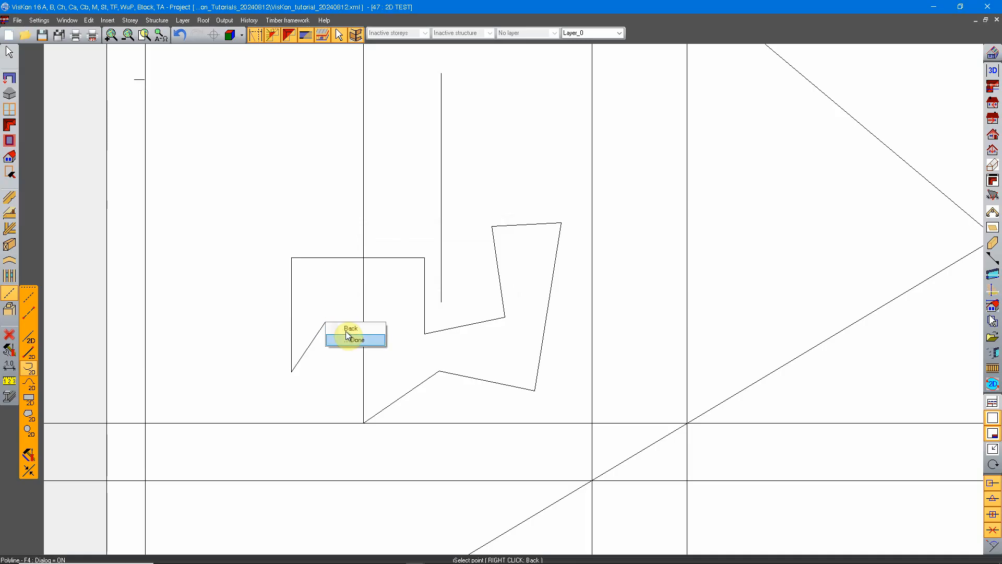
{"action": "left_click", "coordinate": [357, 340]}
Select the finished polyline to examine its extent and points as one object, and clear the selection.
{"action": "scroll", "coordinate": [376, 345], "scroll_direction": "down", "scroll_amount": 3}
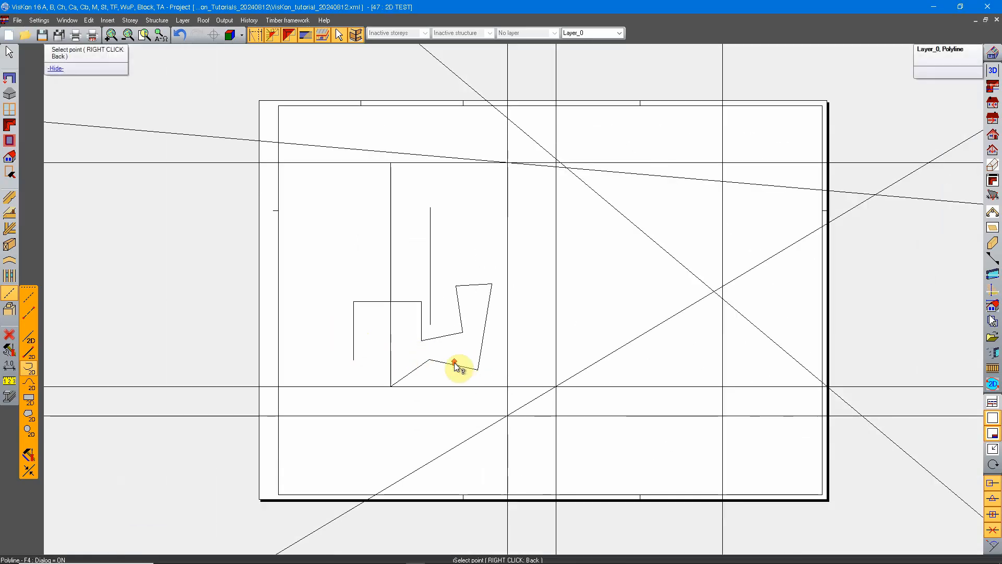
{"action": "scroll", "coordinate": [433, 340], "scroll_direction": "up", "scroll_amount": 2}
{"action": "right_click", "coordinate": [456, 344]}
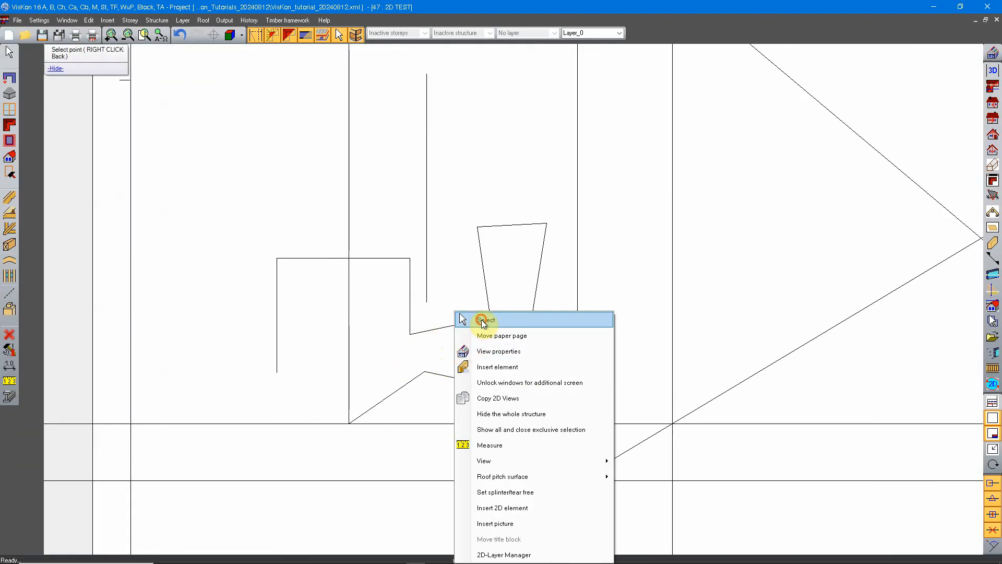
{"action": "left_click", "coordinate": [460, 320]}
{"action": "left_click", "coordinate": [459, 325]}
{"action": "scroll", "coordinate": [439, 339], "scroll_direction": "down", "scroll_amount": 3}
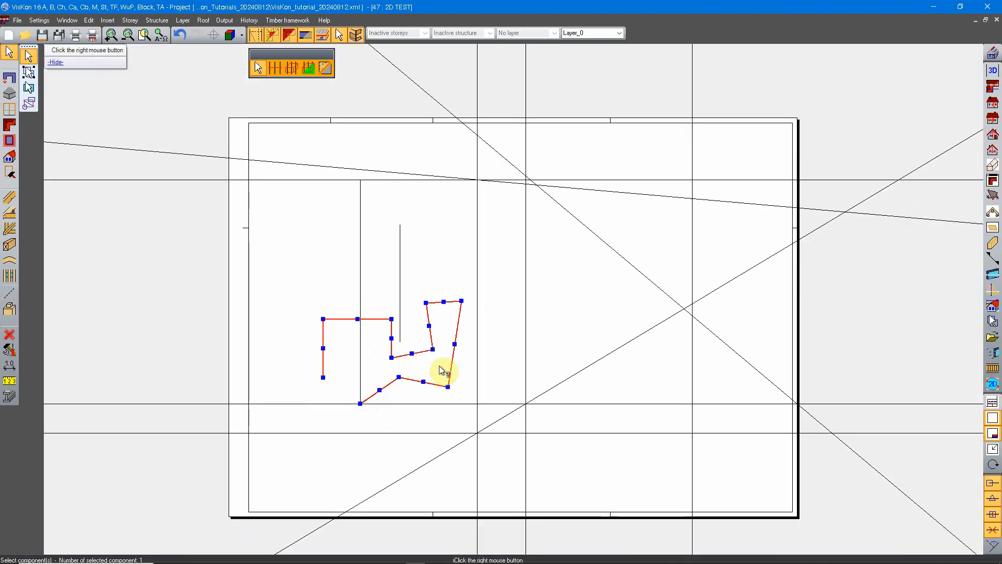
{"action": "scroll", "coordinate": [423, 346], "scroll_direction": "up", "scroll_amount": 3}
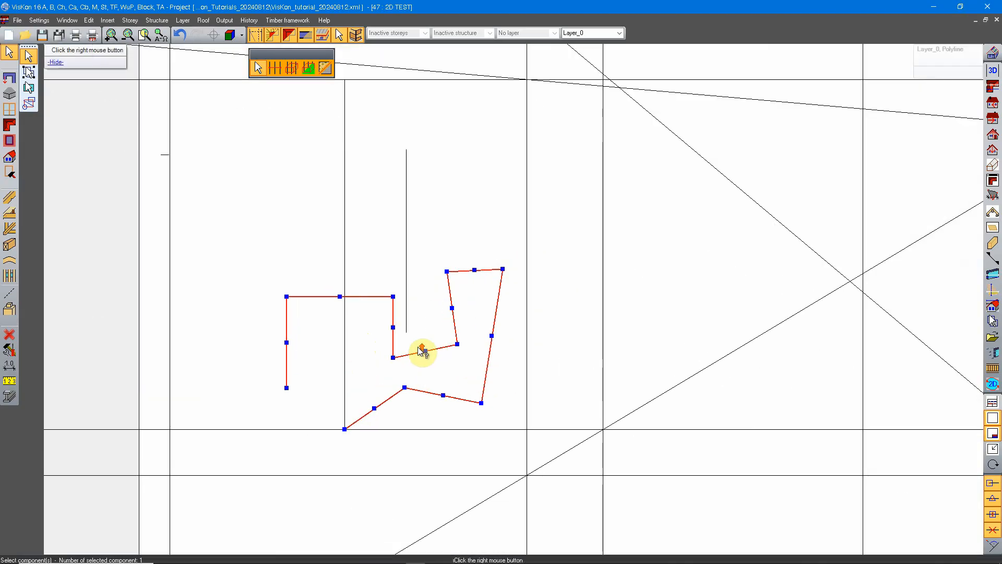
{"action": "scroll", "coordinate": [438, 330], "scroll_direction": "down", "scroll_amount": 4}
{"action": "scroll", "coordinate": [445, 332], "scroll_direction": "up", "scroll_amount": 2}
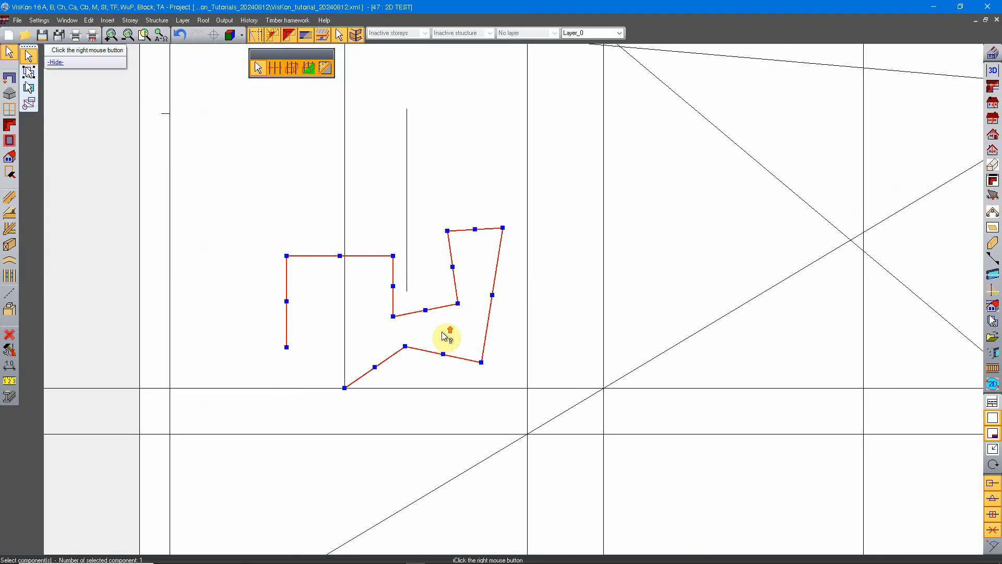
{"action": "key", "text": "Escape"}
Open the polyline tool's properties and set the line color to red.
{"action": "left_click", "coordinate": [10, 294]}
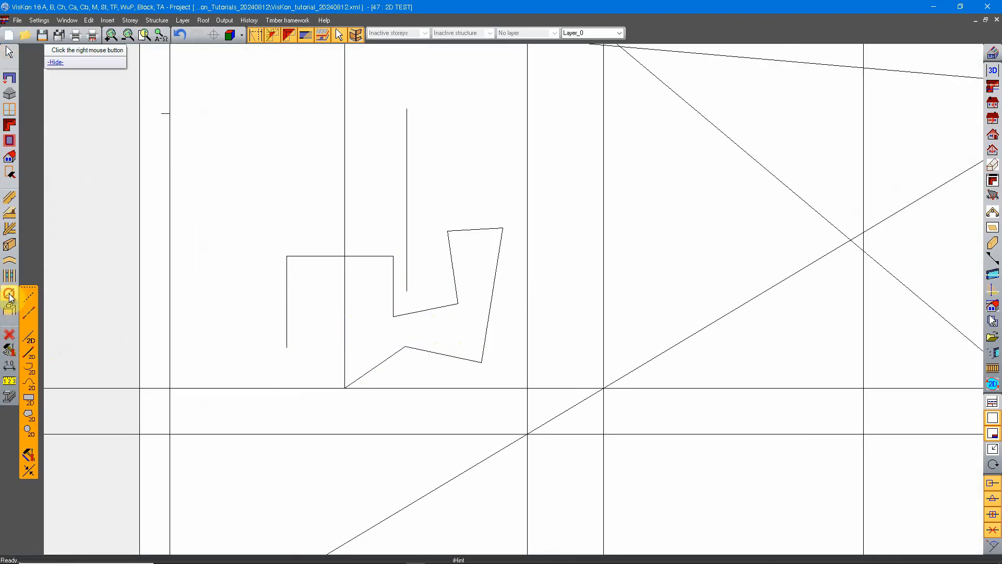
{"action": "right_click", "coordinate": [30, 366]}
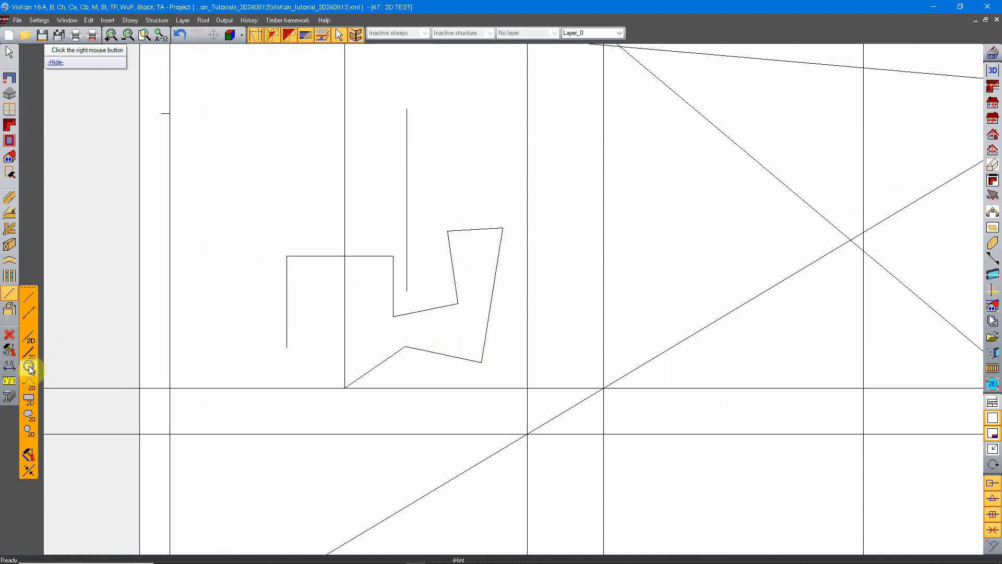
{"action": "mouse_move", "coordinate": [528, 224]}
{"action": "left_mouse_down"}
{"action": "mouse_move", "coordinate": [500, 246]}
{"action": "mouse_move", "coordinate": [512, 235]}
{"action": "left_mouse_up"}
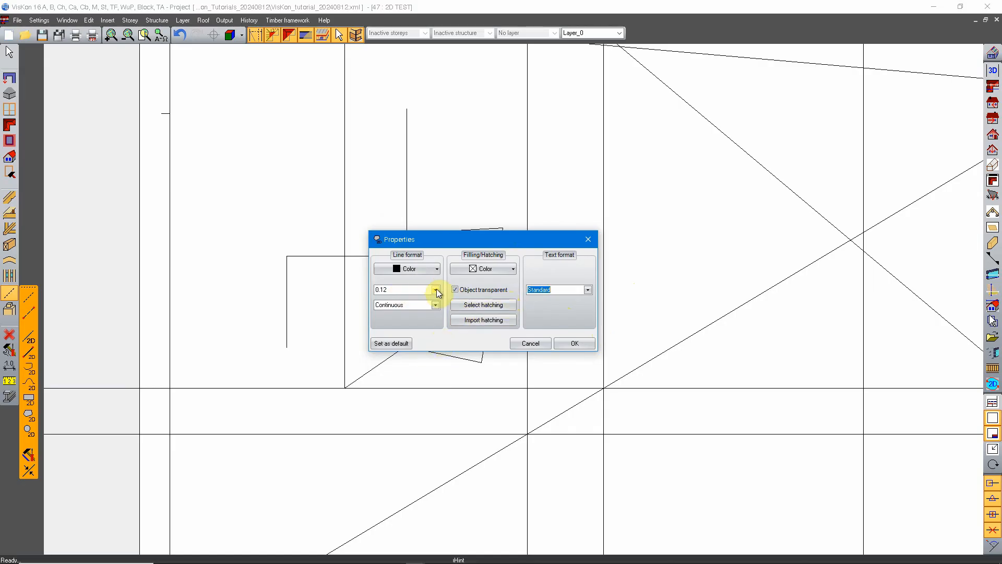
{"action": "left_click", "coordinate": [436, 268]}
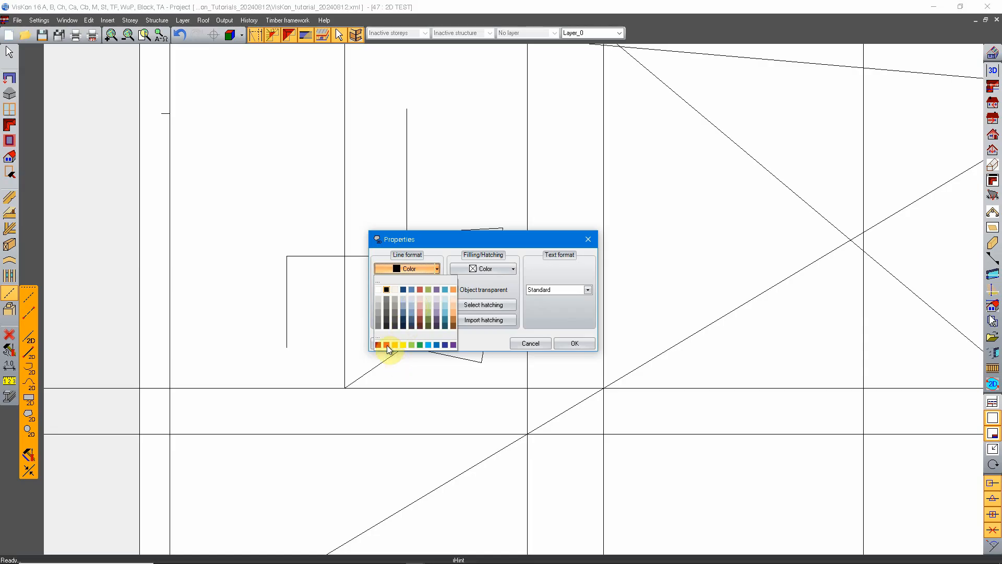
{"action": "left_click", "coordinate": [387, 290]}
{"action": "left_click", "coordinate": [436, 268]}
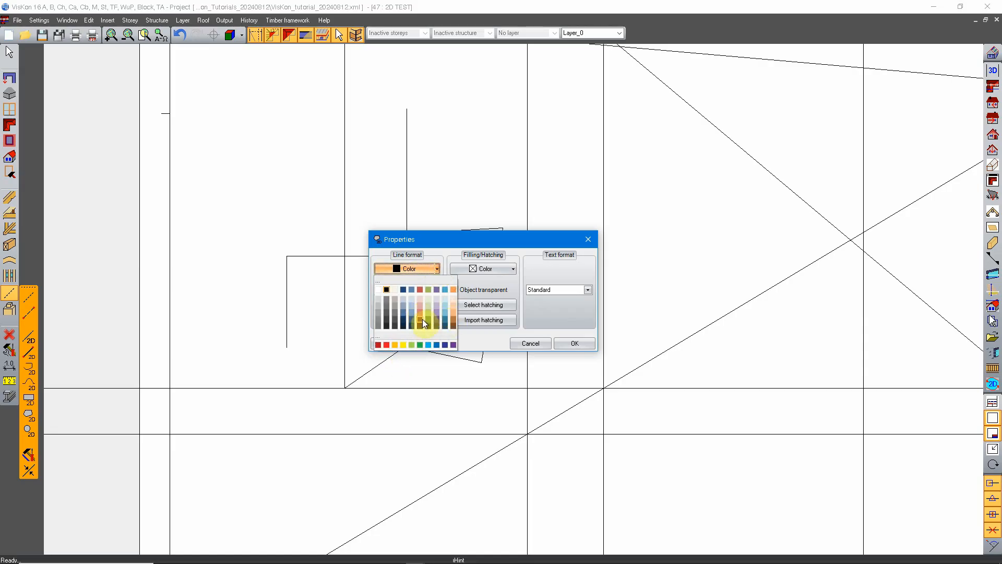
{"action": "left_click", "coordinate": [378, 344]}
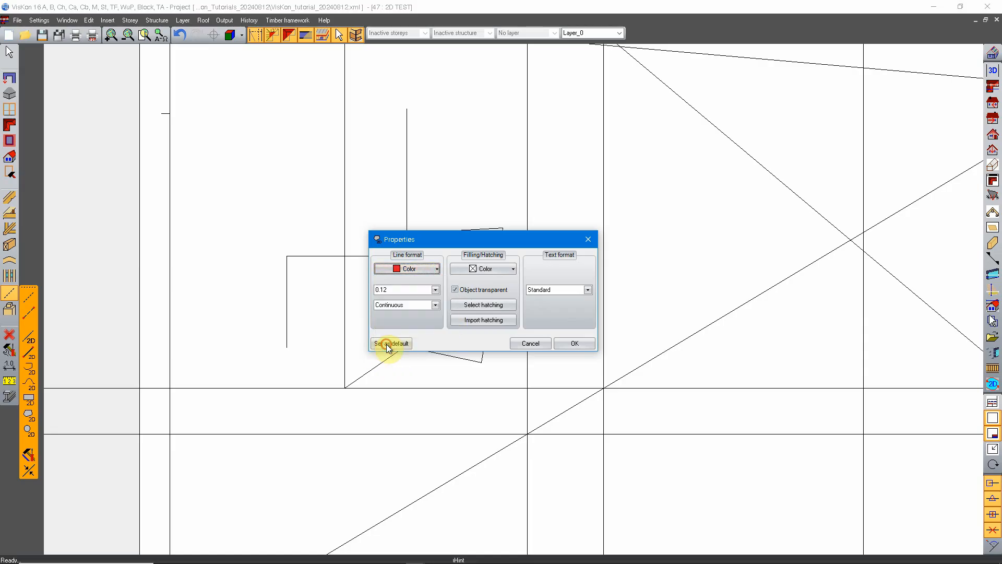
Set the polyline's line thickness to 0.50 and its line type to Broken line_1, and accept the properties.
{"action": "left_click", "coordinate": [434, 289]}
{"action": "left_click", "coordinate": [406, 329]}
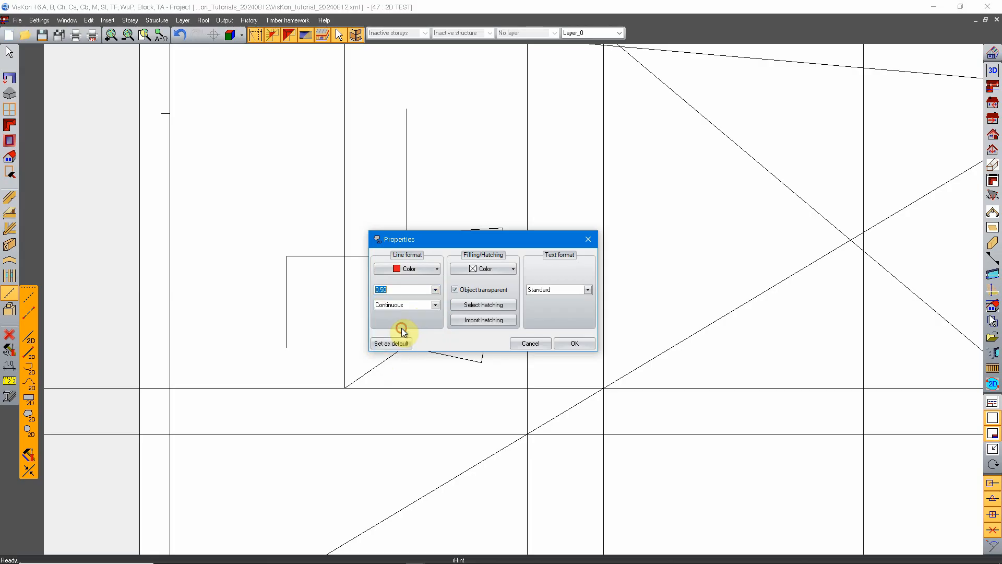
{"action": "left_click", "coordinate": [435, 305]}
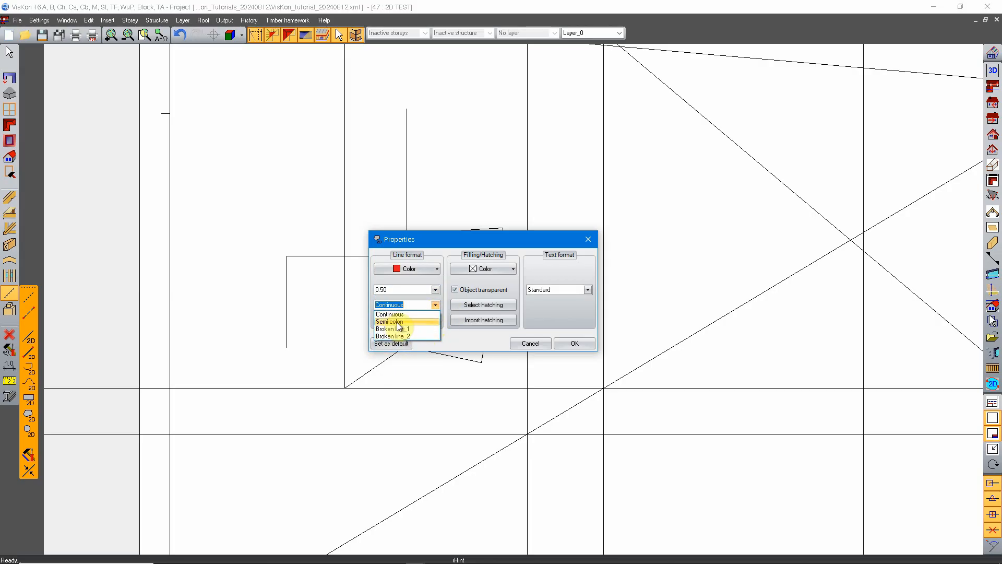
{"action": "left_click", "coordinate": [429, 329]}
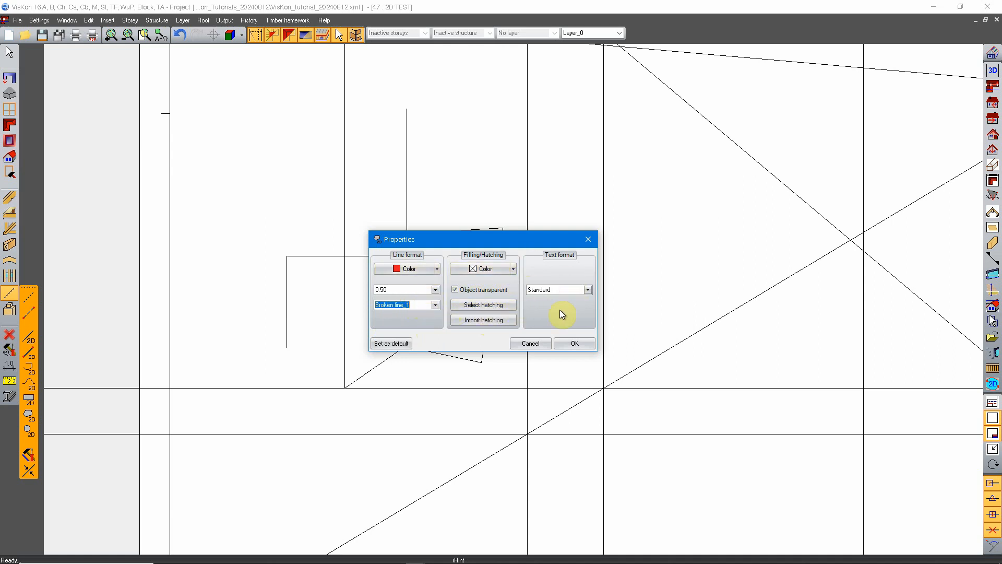
{"action": "left_click", "coordinate": [573, 343]}
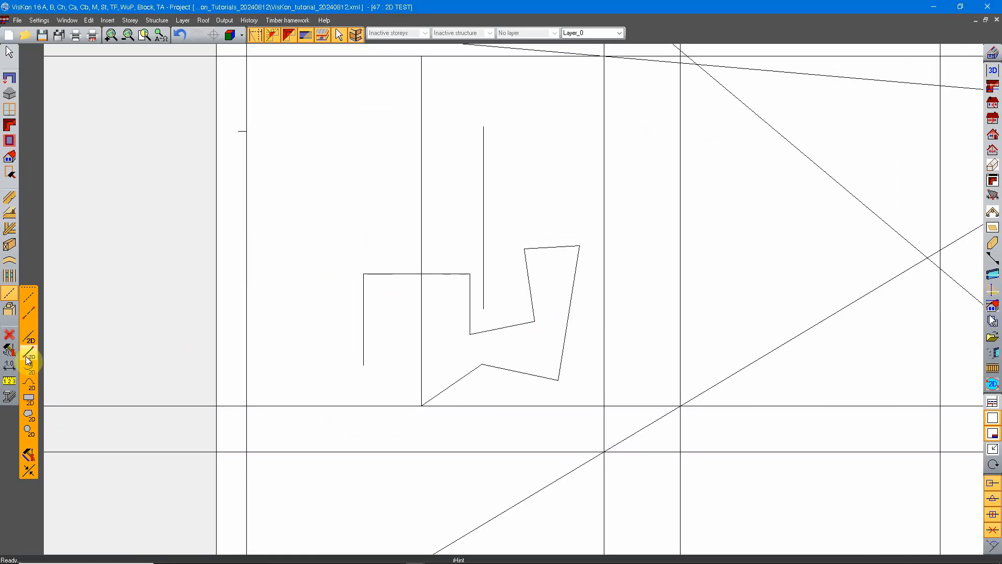
Start a dashed red polyline at the first polyline's upper-left corner with a segment about 342 cm long at 142° and two zigzag segments.
{"action": "left_click", "coordinate": [29, 369]}
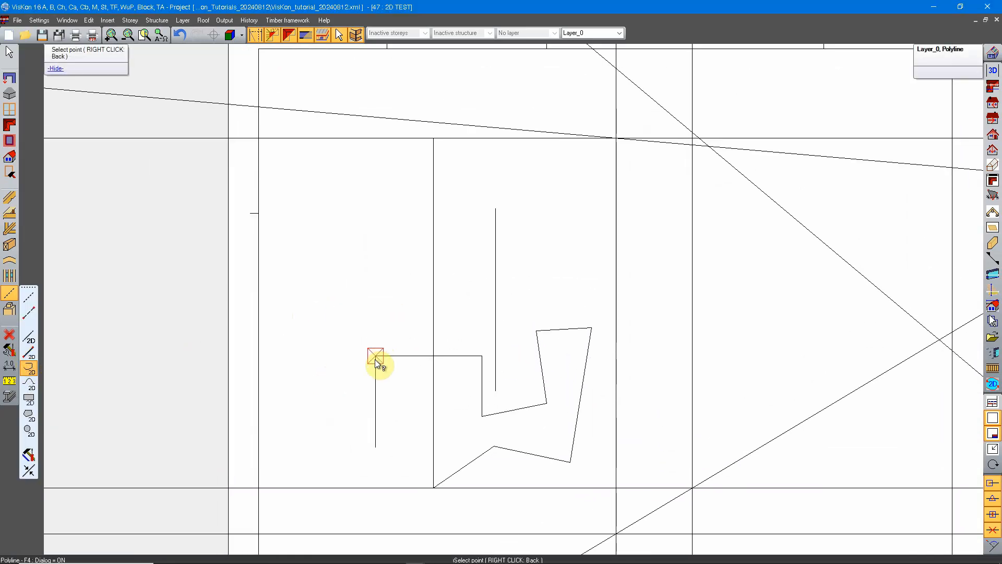
{"action": "left_click", "coordinate": [375, 356]}
{"action": "left_click", "coordinate": [294, 291]}
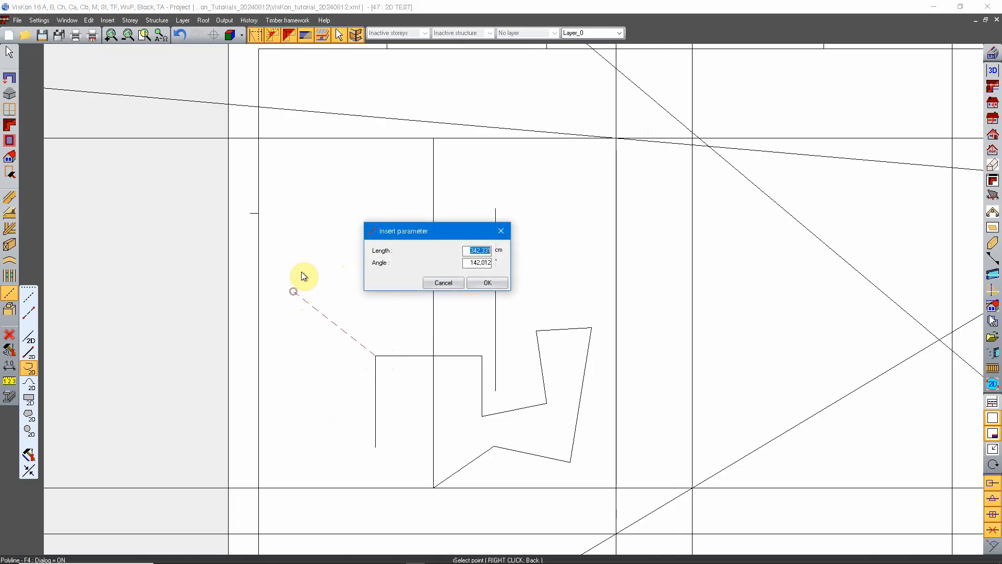
{"action": "left_click", "coordinate": [477, 282]}
{"action": "left_click", "coordinate": [337, 228]}
{"action": "left_click", "coordinate": [485, 282]}
{"action": "left_click", "coordinate": [384, 278]}
{"action": "left_click", "coordinate": [483, 283]}
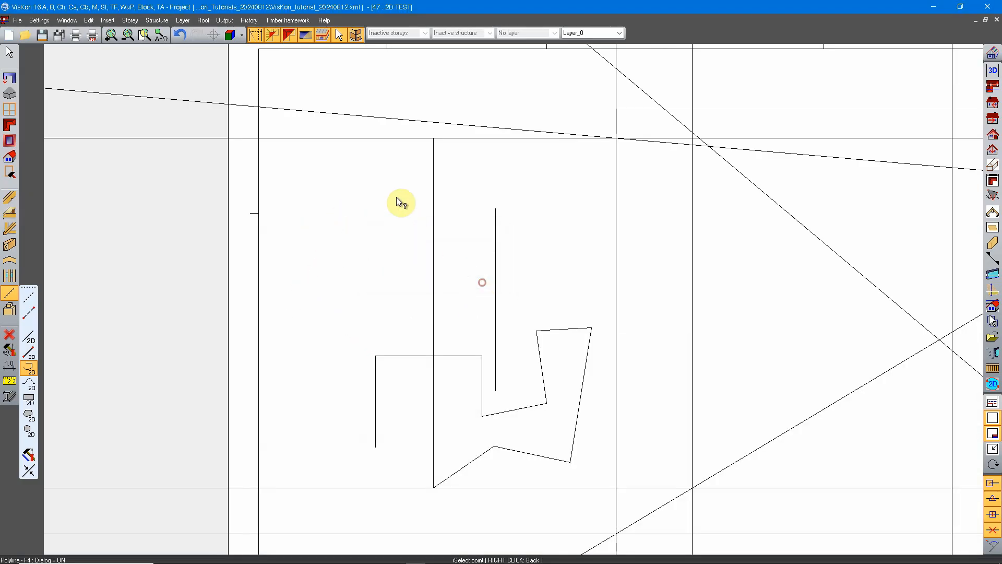
Extend the dashed polyline with an upward segment, one to the left and one down to the left, and finish it.
{"action": "left_click", "coordinate": [394, 177]}
{"action": "left_click", "coordinate": [479, 282]}
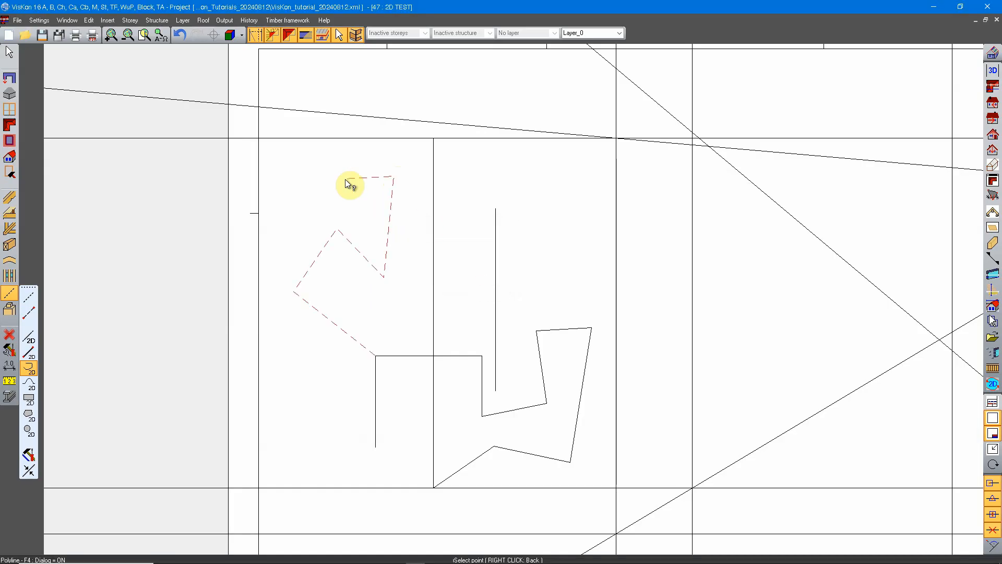
{"action": "left_click", "coordinate": [301, 158]}
{"action": "left_click", "coordinate": [491, 283]}
{"action": "left_click", "coordinate": [266, 231]}
{"action": "left_click", "coordinate": [490, 282]}
{"action": "scroll", "coordinate": [340, 262], "scroll_direction": "down", "scroll_amount": 2}
{"action": "right_click", "coordinate": [314, 223]}
{"action": "left_click", "coordinate": [346, 241]}
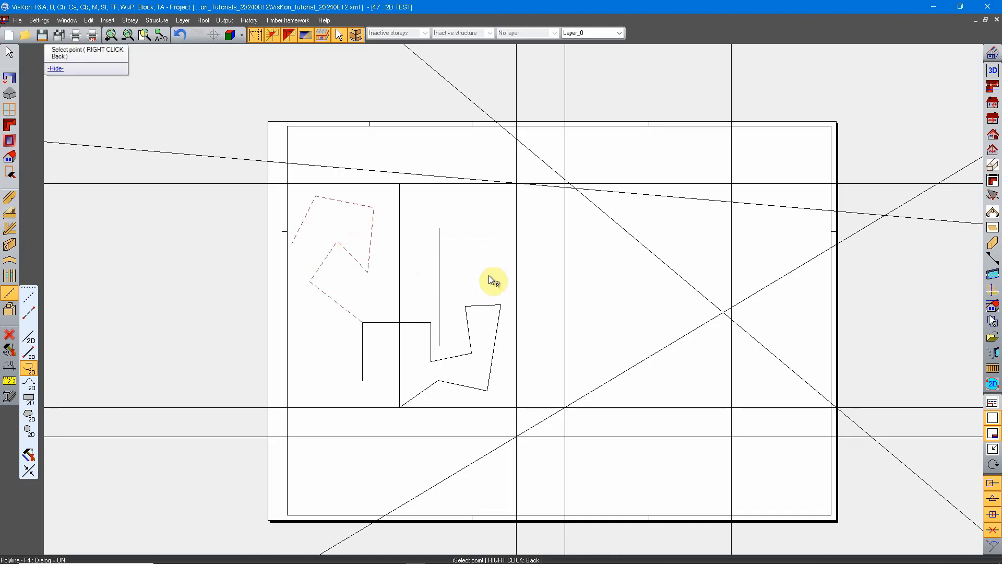
Start a curve on the lower horizontal line at its crossing with the slanted line, placing the second point at the next vertical line.
{"action": "middle_click_drag", "start_coordinate": [500, 337], "coordinate": [468, 283]}
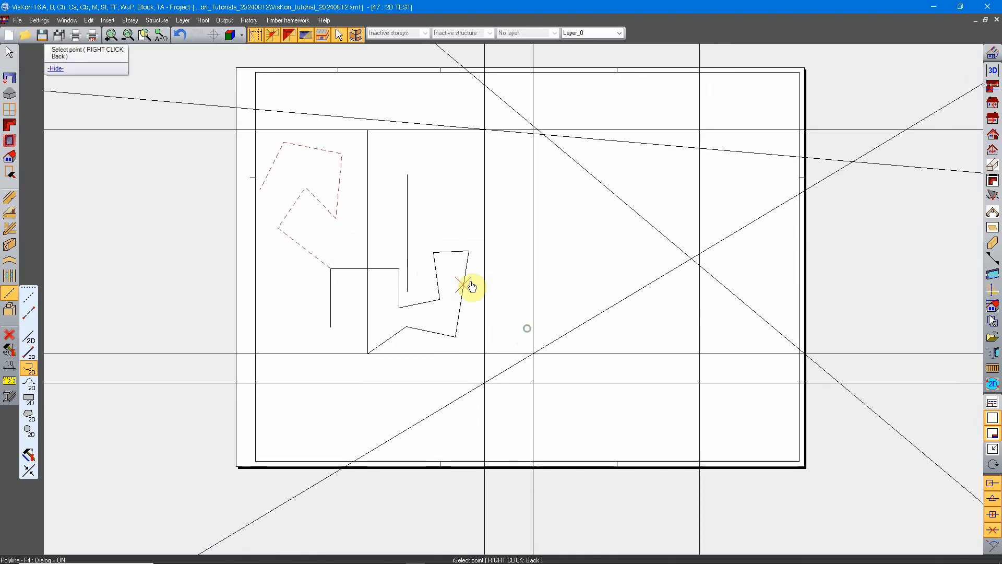
{"action": "left_click", "coordinate": [29, 386]}
{"action": "middle_click_drag", "start_coordinate": [484, 383], "coordinate": [453, 333]}
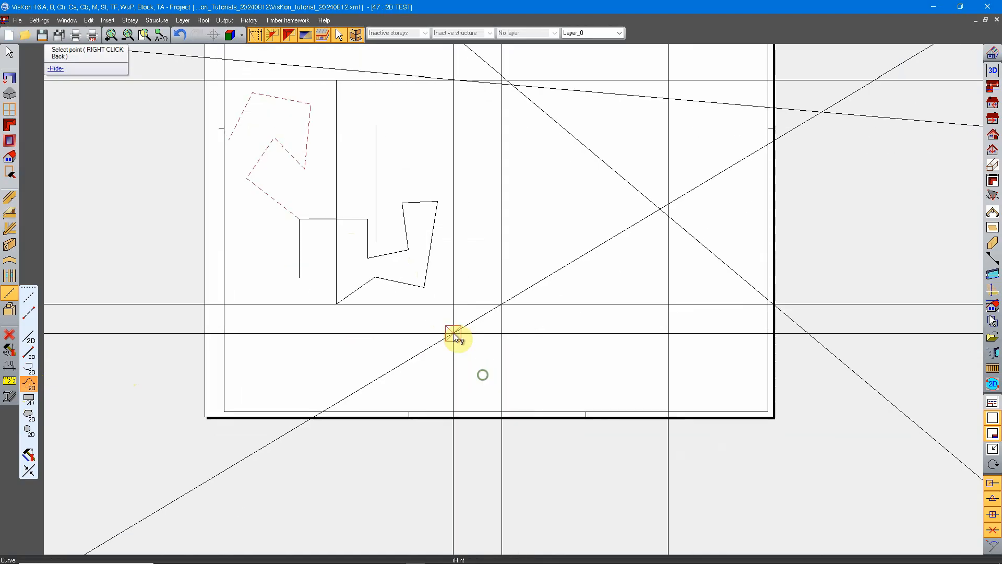
{"action": "scroll", "coordinate": [268, 396], "scroll_direction": "up", "scroll_amount": 2}
{"action": "middle_click_drag", "start_coordinate": [644, 313], "coordinate": [502, 323]}
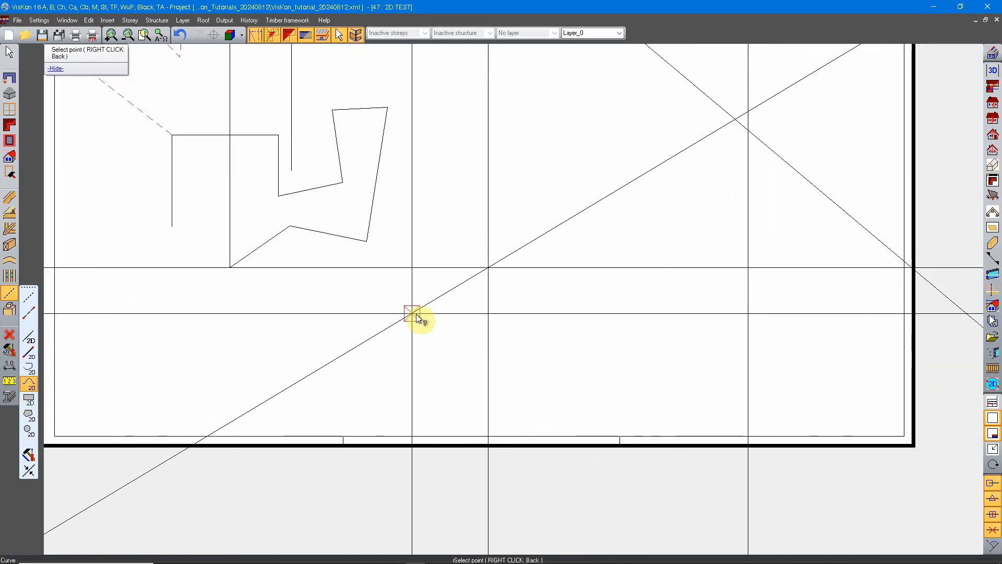
{"action": "left_click", "coordinate": [415, 314]}
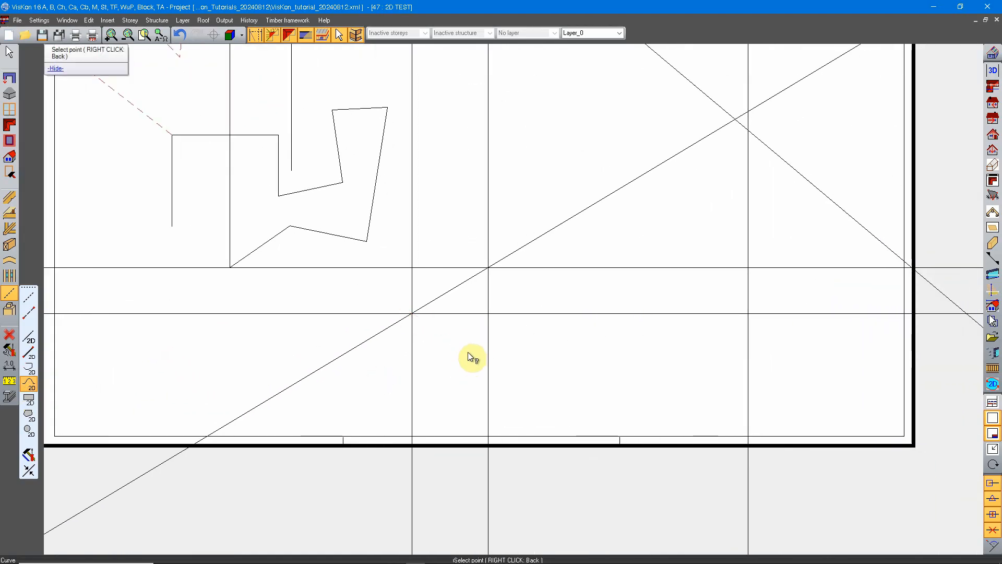
{"action": "left_click", "coordinate": [490, 314]}
{"action": "key", "text": "Return"}
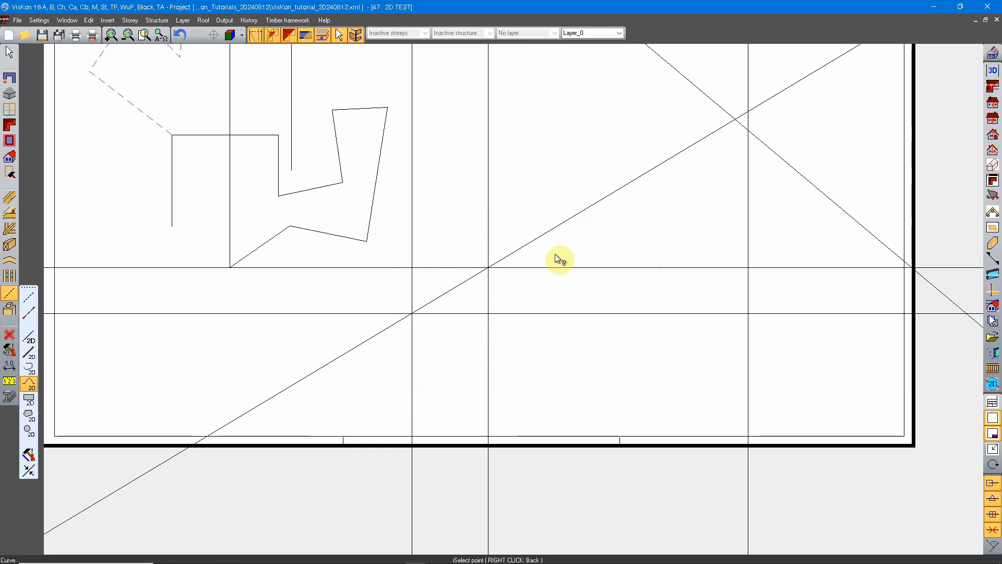
Extend the curve into a wave with four points alternating between the upper and lower horizontal lines.
{"action": "scroll", "coordinate": [527, 277], "scroll_direction": "up", "scroll_amount": 2}
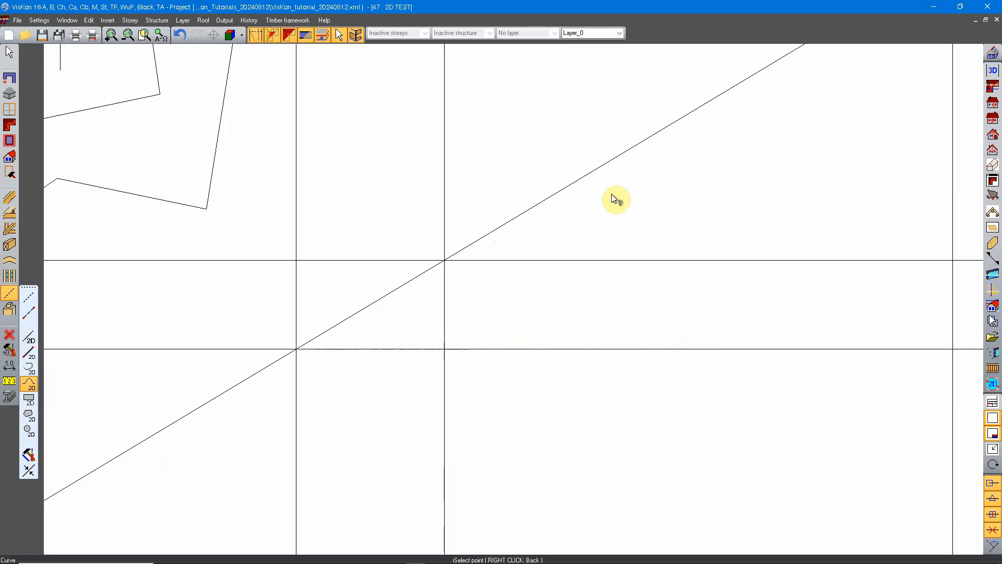
{"action": "left_click", "coordinate": [526, 262]}
{"action": "left_click", "coordinate": [486, 280]}
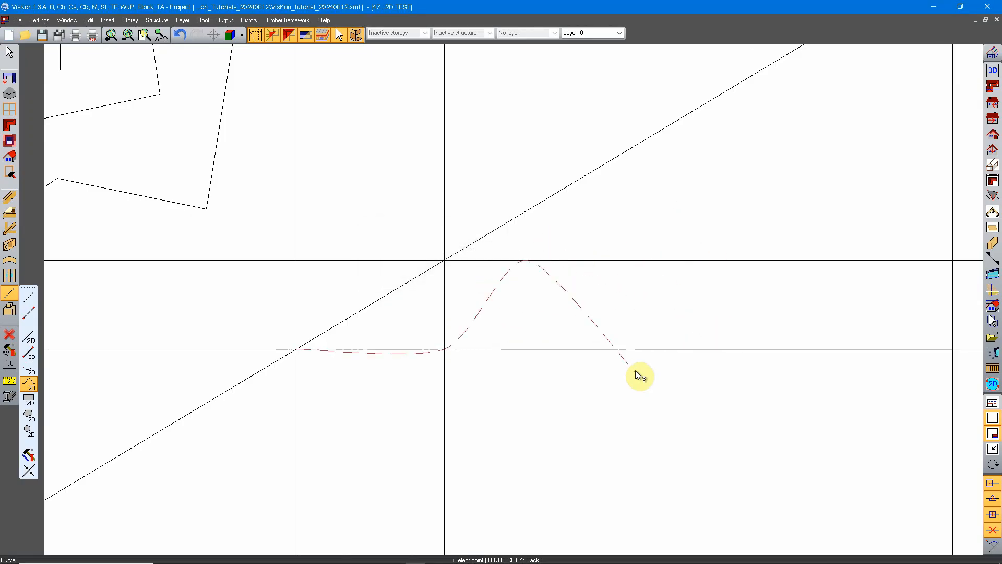
{"action": "left_click", "coordinate": [620, 350]}
{"action": "left_click", "coordinate": [491, 281]}
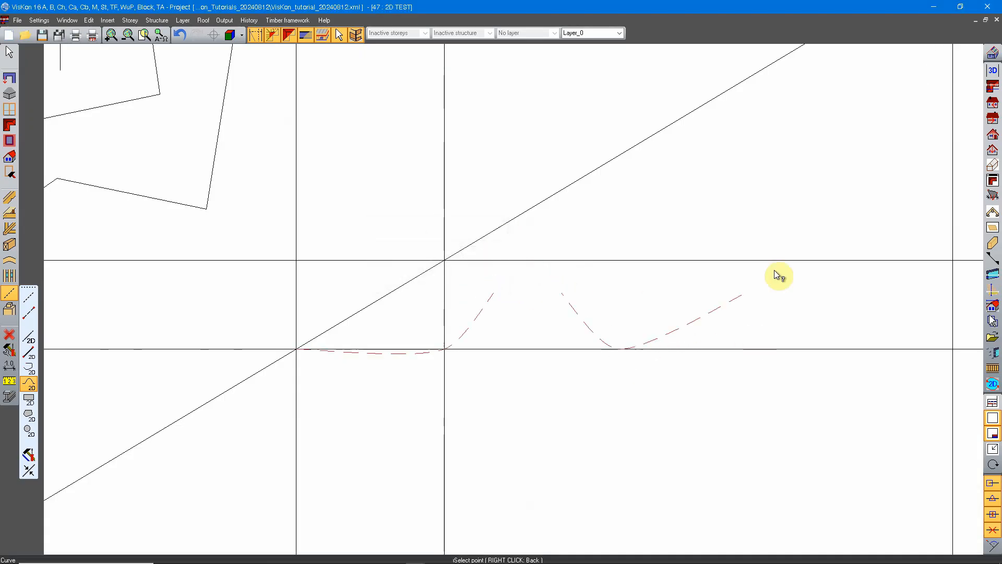
{"action": "left_click", "coordinate": [721, 260]}
{"action": "left_click", "coordinate": [499, 283]}
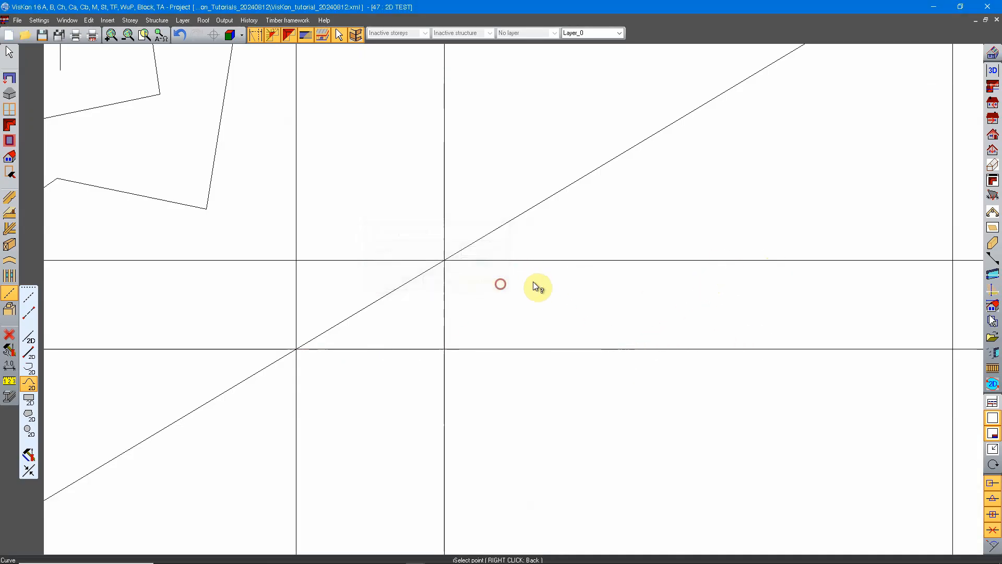
{"action": "left_click", "coordinate": [796, 349]}
{"action": "left_click", "coordinate": [488, 283]}
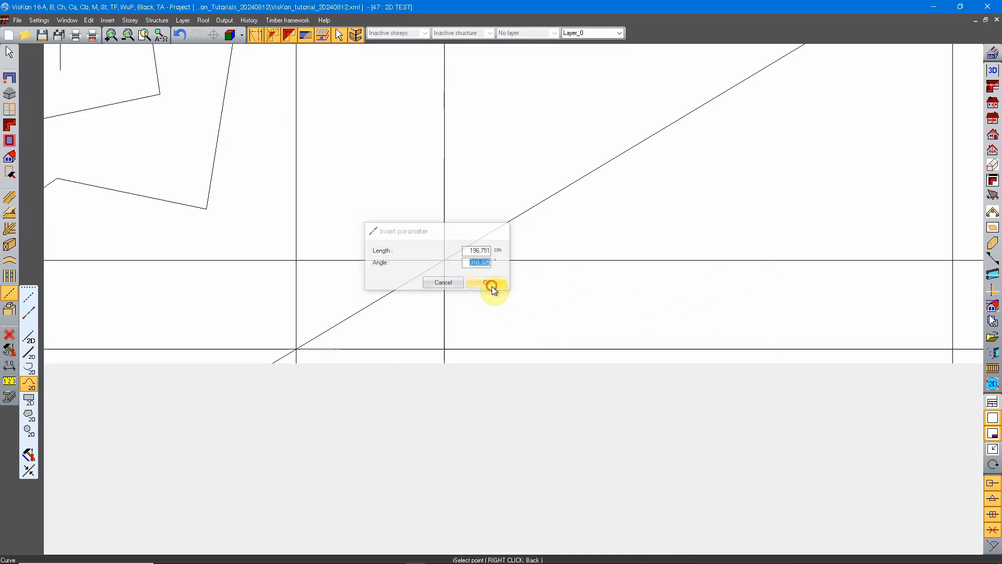
Add another crest on the upper horizontal line, end the curve where the lower line meets the far vertical line, and finish it.
{"action": "middle_click_drag", "start_coordinate": [791, 306], "coordinate": [555, 323]}
{"action": "left_click", "coordinate": [643, 276]}
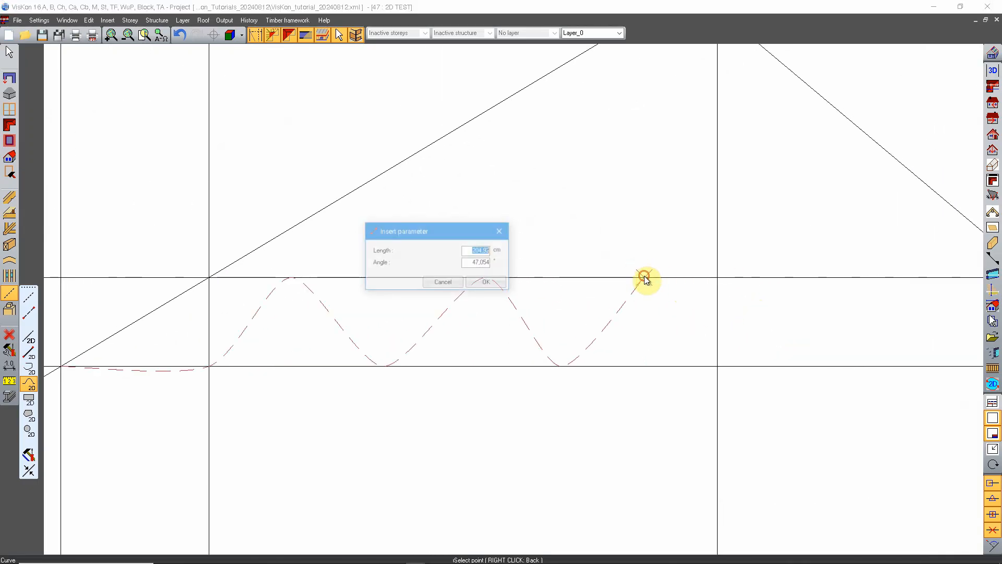
{"action": "left_click", "coordinate": [488, 282]}
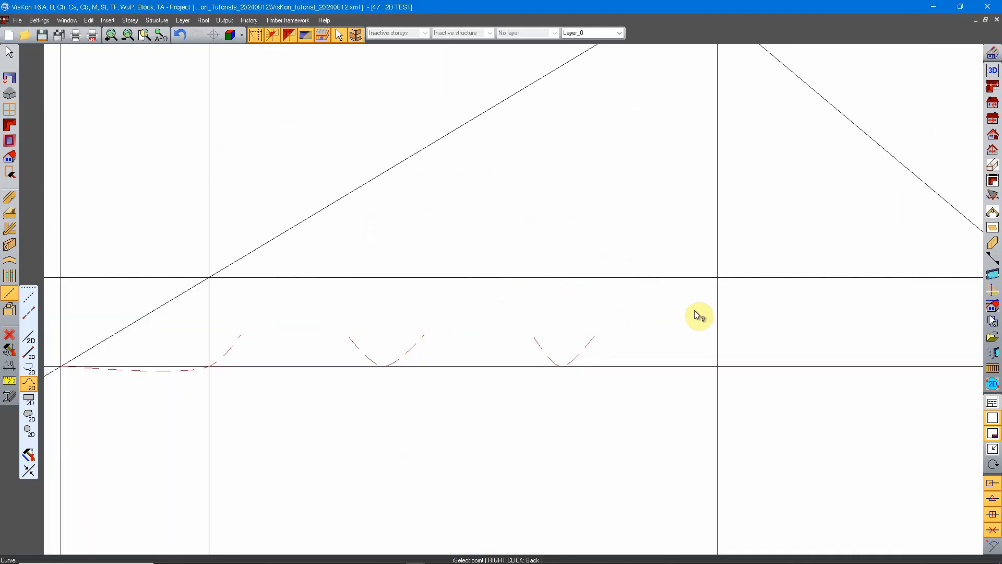
{"action": "left_click", "coordinate": [716, 365]}
{"action": "left_click", "coordinate": [487, 283]}
{"action": "right_click", "coordinate": [812, 399]}
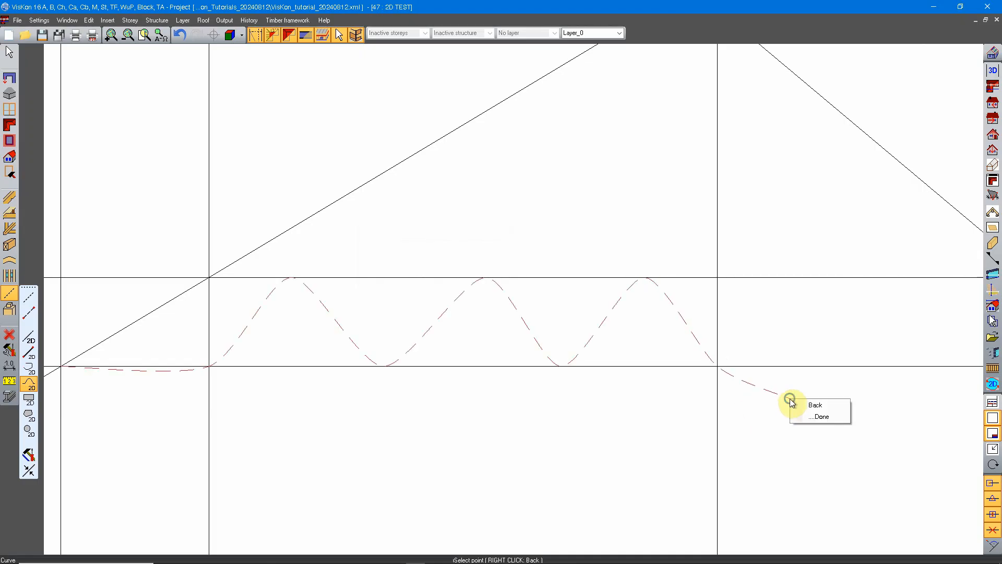
{"action": "left_click", "coordinate": [819, 416]}
Review the curve tool's line format properties and close them without changes.
{"action": "scroll", "coordinate": [563, 329], "scroll_direction": "down", "scroll_amount": 2}
{"action": "middle_click_drag", "start_coordinate": [365, 377], "coordinate": [455, 375]}
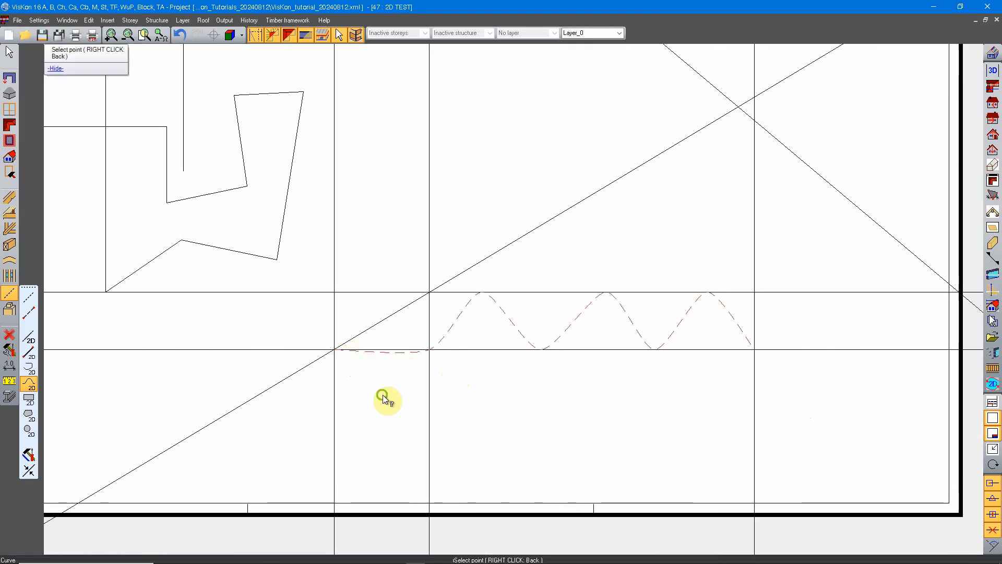
{"action": "middle_click_drag", "start_coordinate": [383, 394], "coordinate": [450, 367]}
{"action": "left_click", "coordinate": [29, 385]}
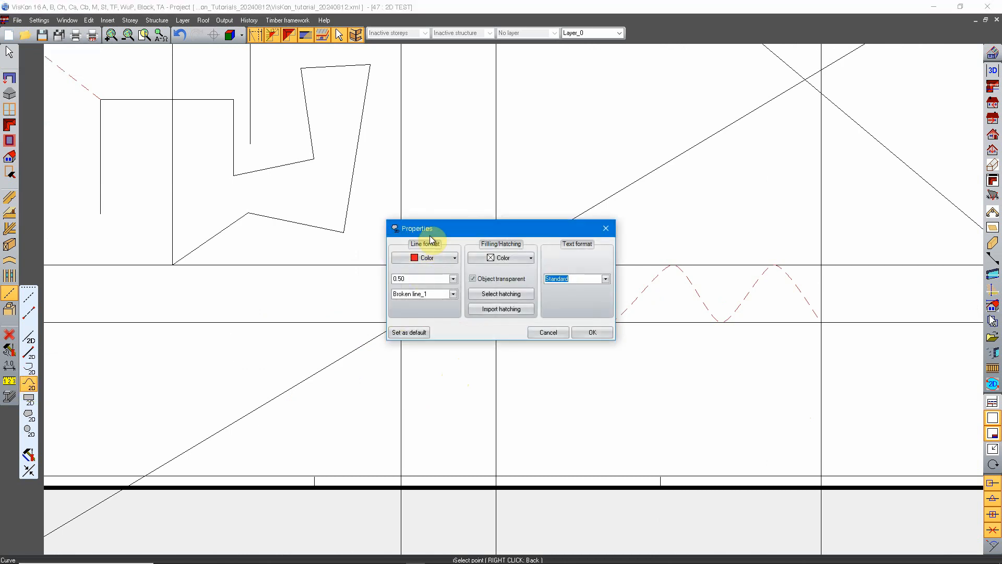
{"action": "left_click_drag", "start_coordinate": [430, 236], "coordinate": [407, 264]}
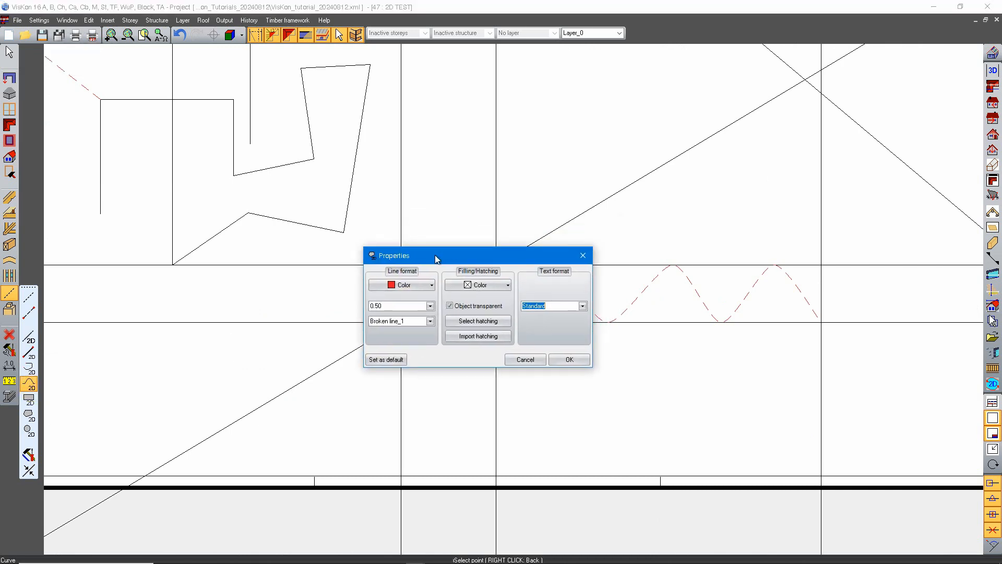
{"action": "left_click", "coordinate": [538, 362]}
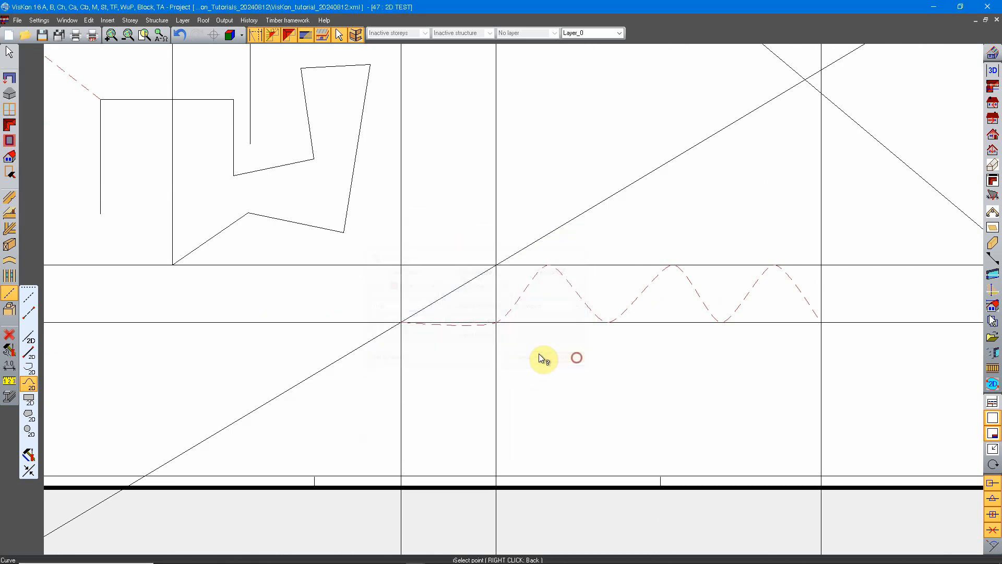
Open the rectangle tool's properties, set the filling color to yellow-orange and make the object transparent.
{"action": "left_click", "coordinate": [31, 401]}
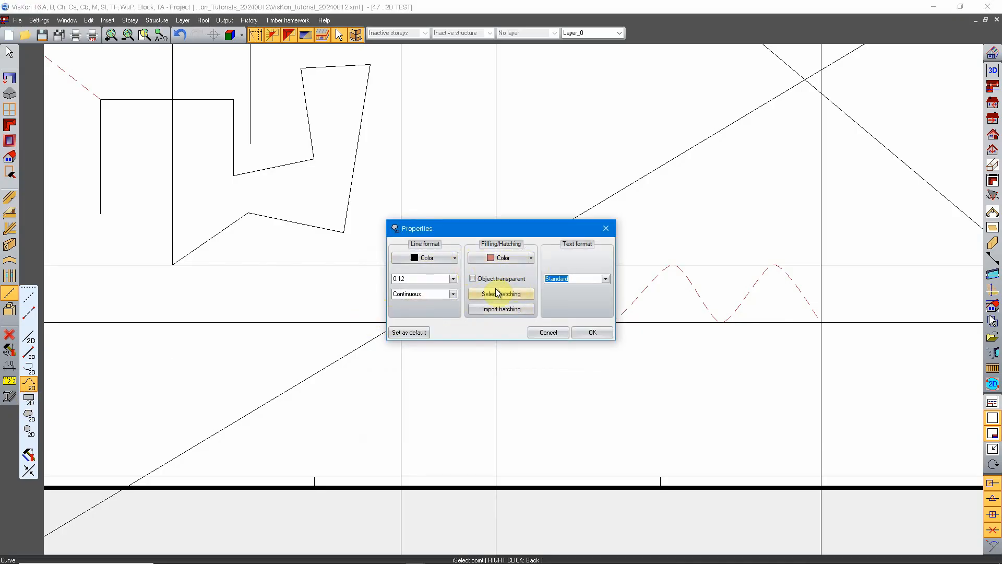
{"action": "left_click", "coordinate": [532, 259]}
{"action": "left_click", "coordinate": [530, 259]}
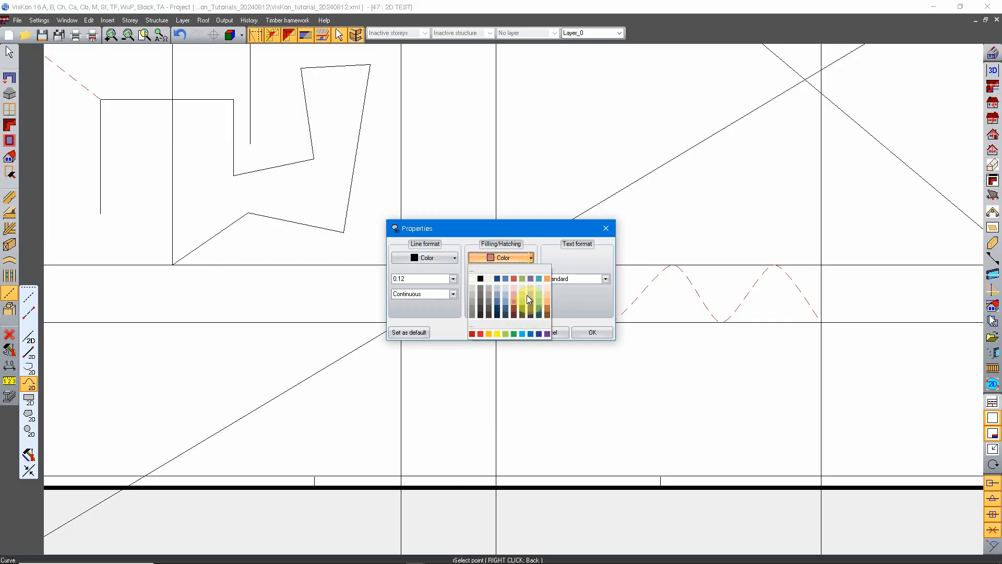
{"action": "left_click", "coordinate": [491, 333]}
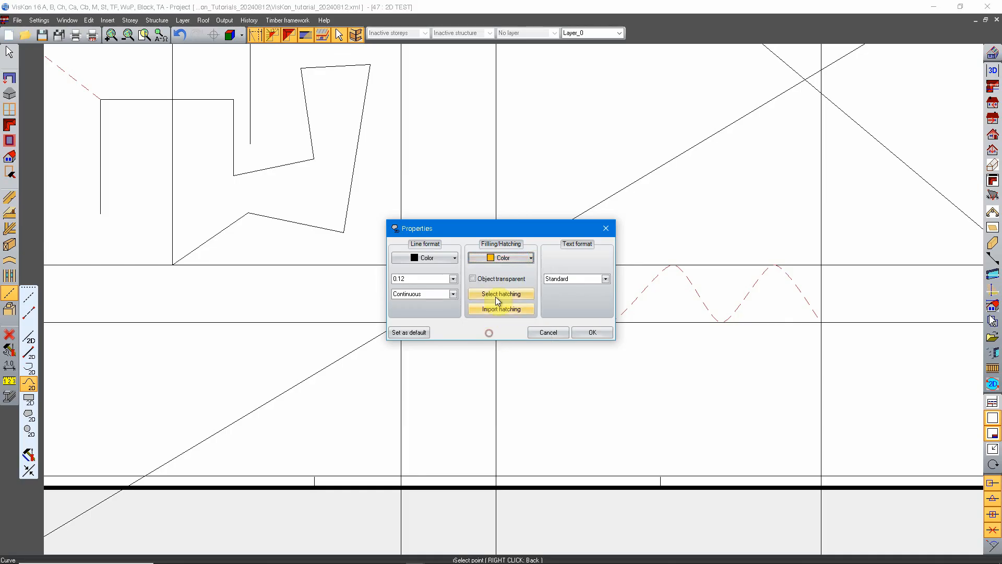
{"action": "left_click", "coordinate": [473, 279]}
{"action": "left_click", "coordinate": [502, 258]}
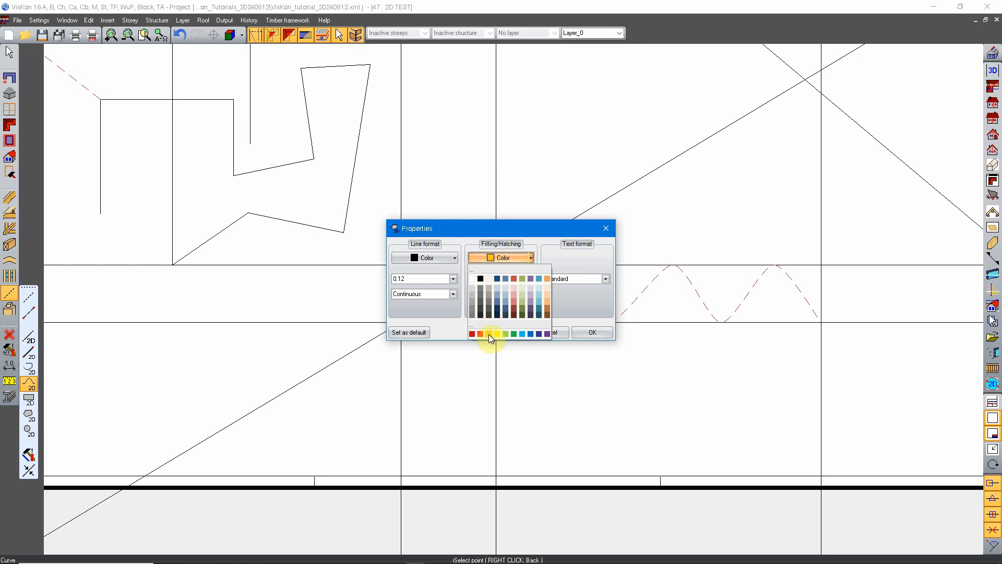
{"action": "left_click", "coordinate": [549, 250]}
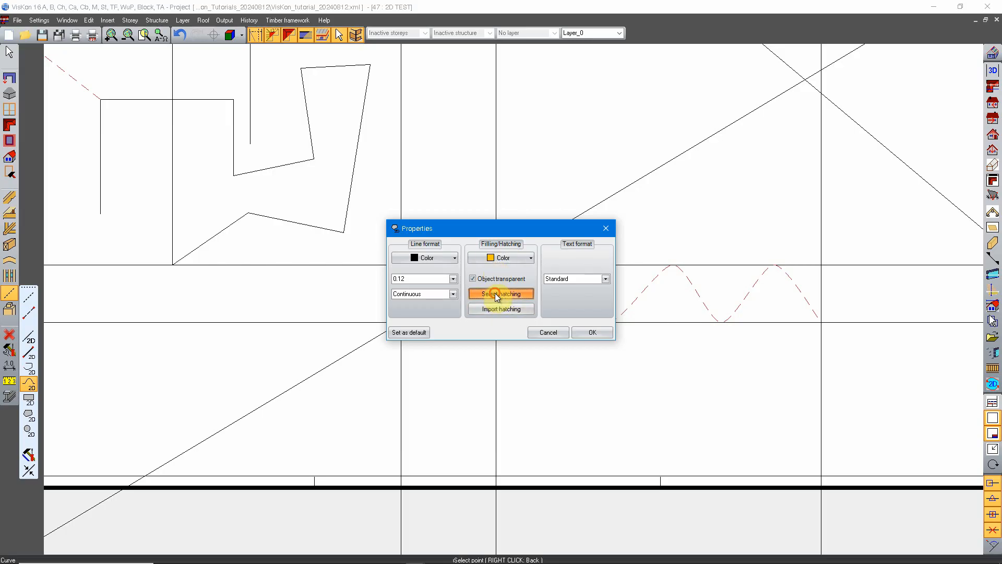
Preview the available hatchings and apply ForwardDiagonal to the rectangle's filling.
{"action": "left_click", "coordinate": [500, 294]}
{"action": "scroll", "coordinate": [92, 177], "scroll_direction": "down", "scroll_amount": 3}
{"action": "scroll", "coordinate": [90, 201], "scroll_direction": "up", "scroll_amount": 3}
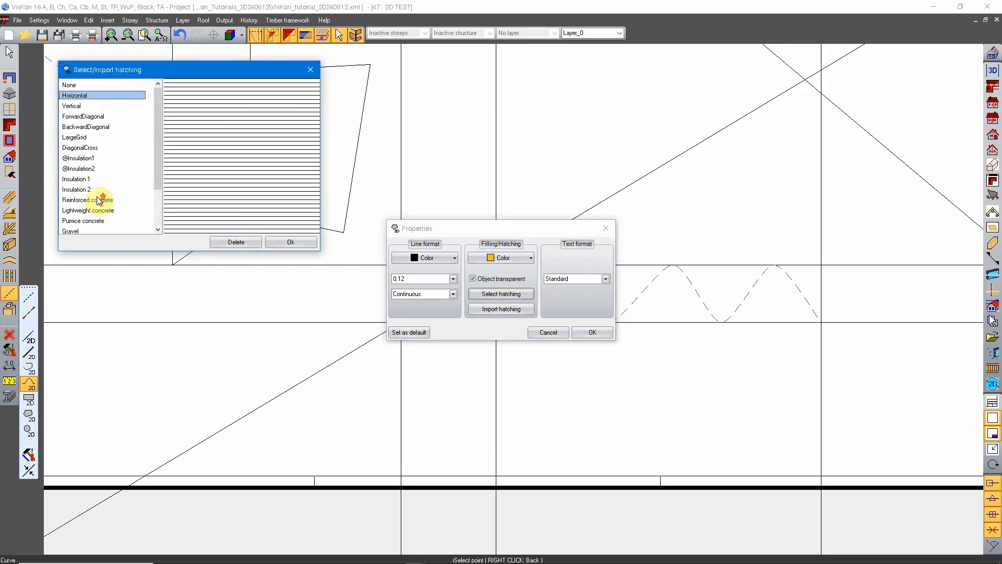
{"action": "scroll", "coordinate": [92, 152], "scroll_direction": "down", "scroll_amount": 3}
{"action": "left_click", "coordinate": [80, 217]}
{"action": "left_click", "coordinate": [79, 188]}
{"action": "left_click", "coordinate": [78, 158]}
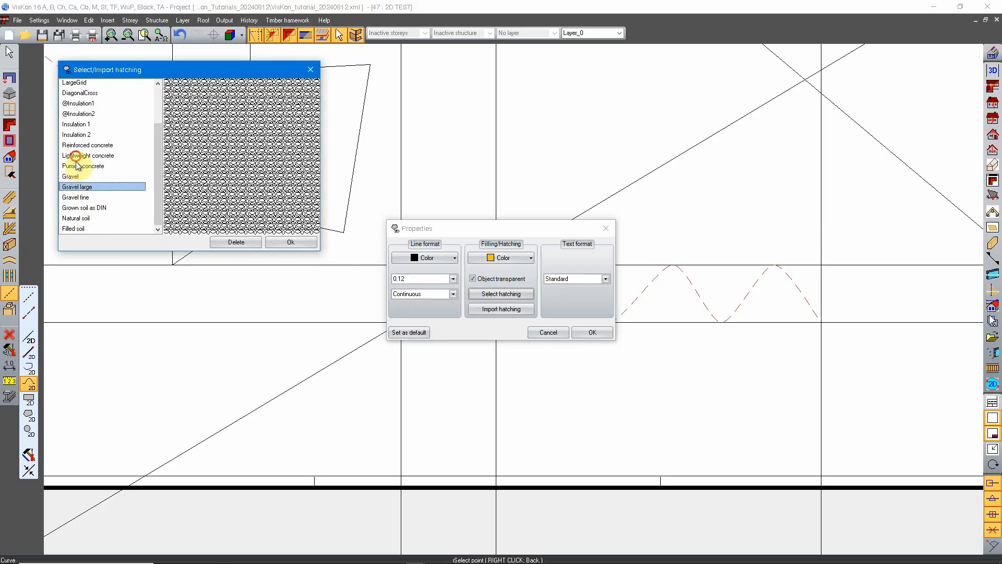
{"action": "left_click", "coordinate": [79, 135]}
{"action": "left_click", "coordinate": [81, 124]}
{"action": "left_click", "coordinate": [82, 113]}
{"action": "left_click", "coordinate": [82, 102]}
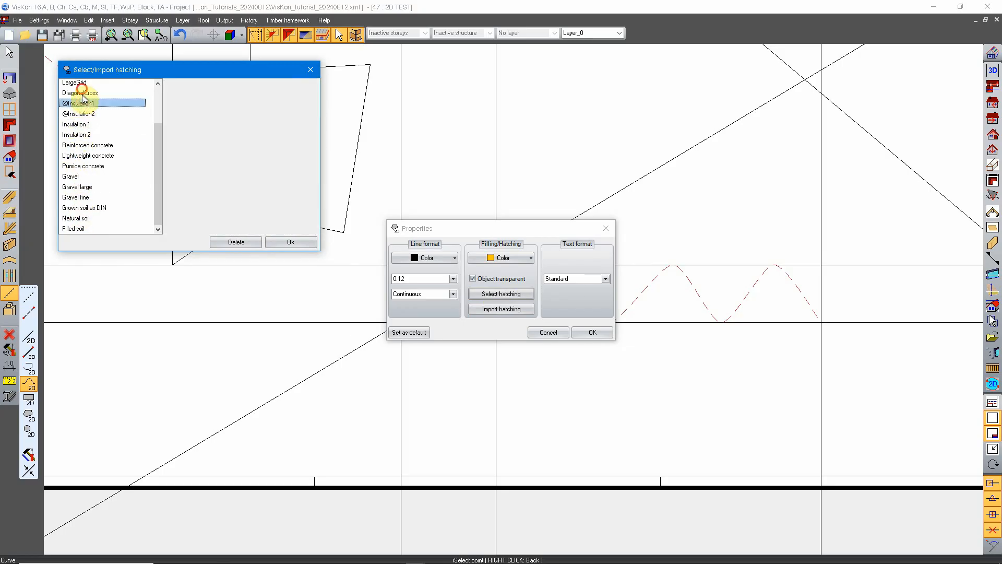
{"action": "left_click", "coordinate": [82, 93]}
{"action": "left_click", "coordinate": [81, 83]}
{"action": "scroll", "coordinate": [102, 98], "scroll_direction": "up", "scroll_amount": 2}
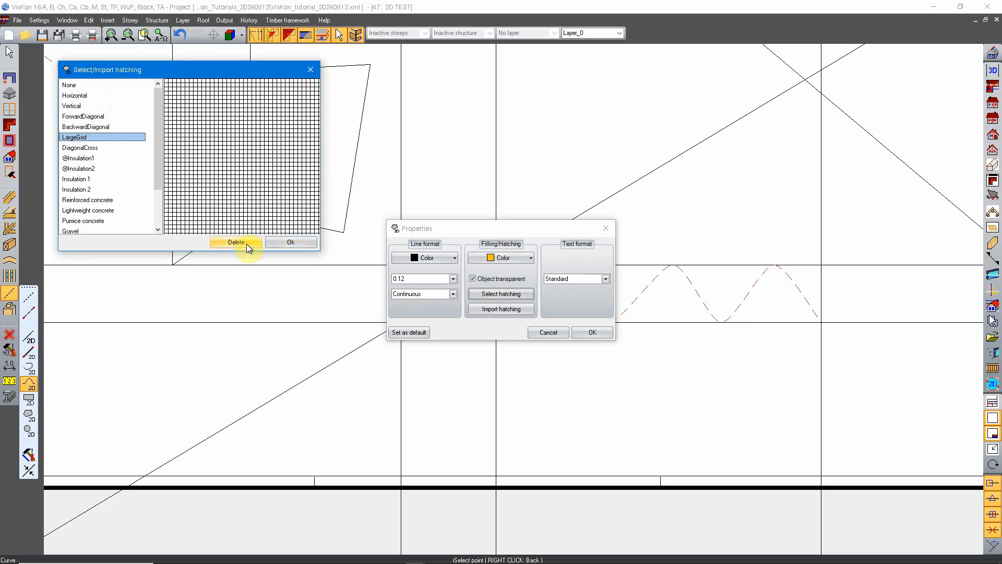
{"action": "left_click", "coordinate": [83, 116]}
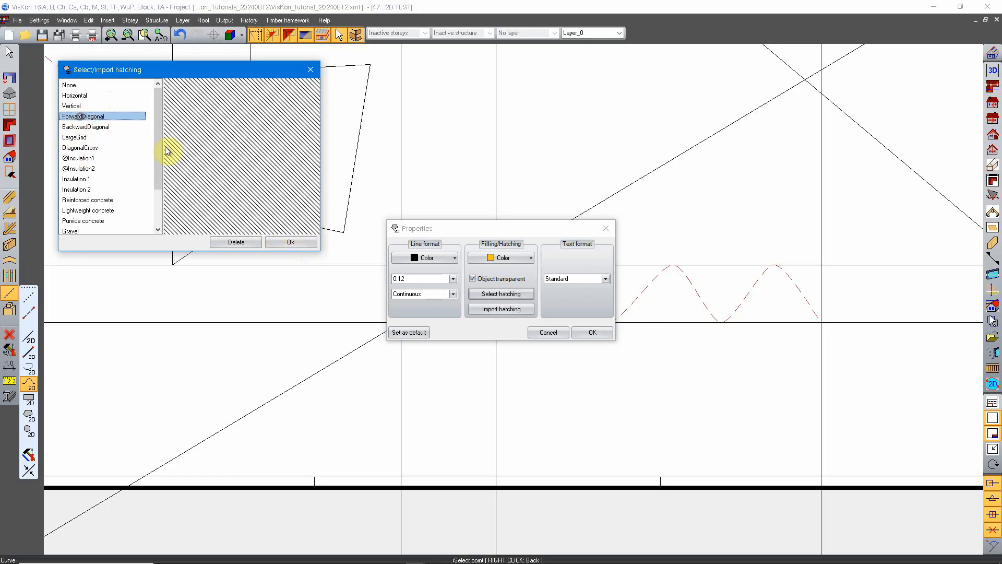
{"action": "left_click", "coordinate": [281, 243]}
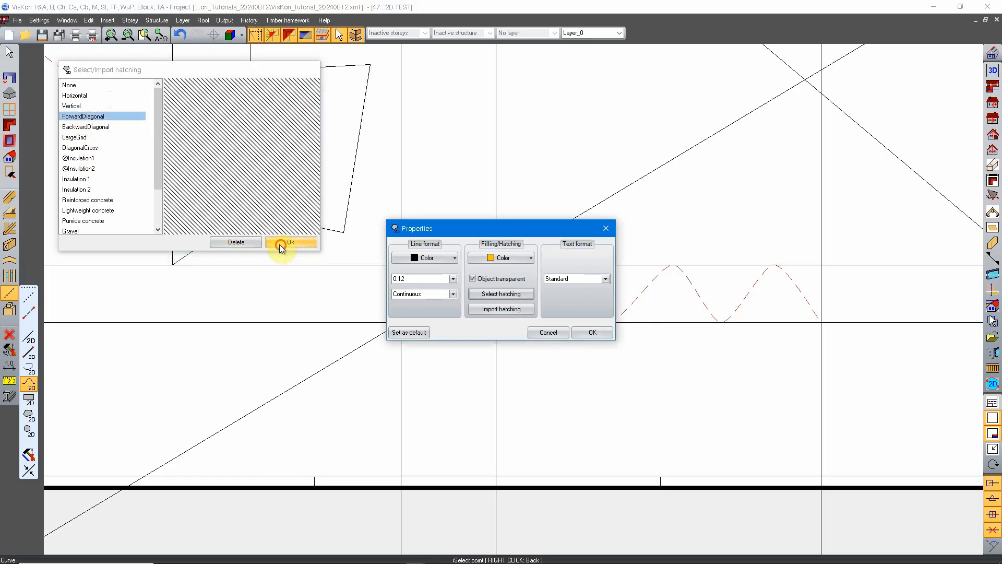
Browse the importable hatchings, previewing insulation, masonry, sand and soil patterns, and close the list without importing any.
{"action": "left_click", "coordinate": [513, 310]}
{"action": "scroll", "coordinate": [112, 177], "scroll_direction": "down", "scroll_amount": 10}
{"action": "scroll", "coordinate": [109, 189], "scroll_direction": "down", "scroll_amount": 5}
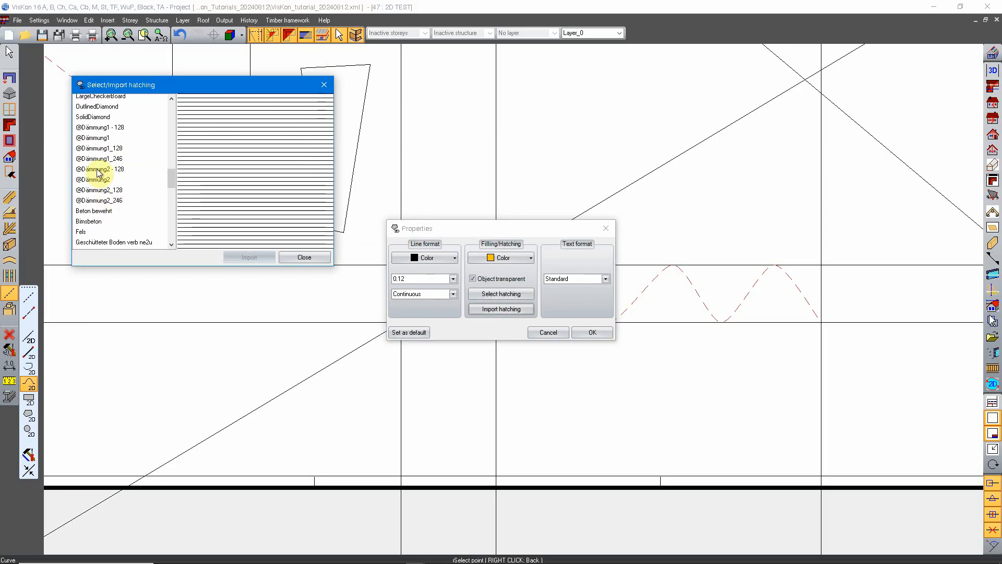
{"action": "left_click", "coordinate": [99, 161]}
{"action": "left_click", "coordinate": [103, 190]}
{"action": "left_click", "coordinate": [101, 220]}
{"action": "scroll", "coordinate": [116, 202], "scroll_direction": "down", "scroll_amount": 5}
{"action": "scroll", "coordinate": [116, 203], "scroll_direction": "down", "scroll_amount": 2}
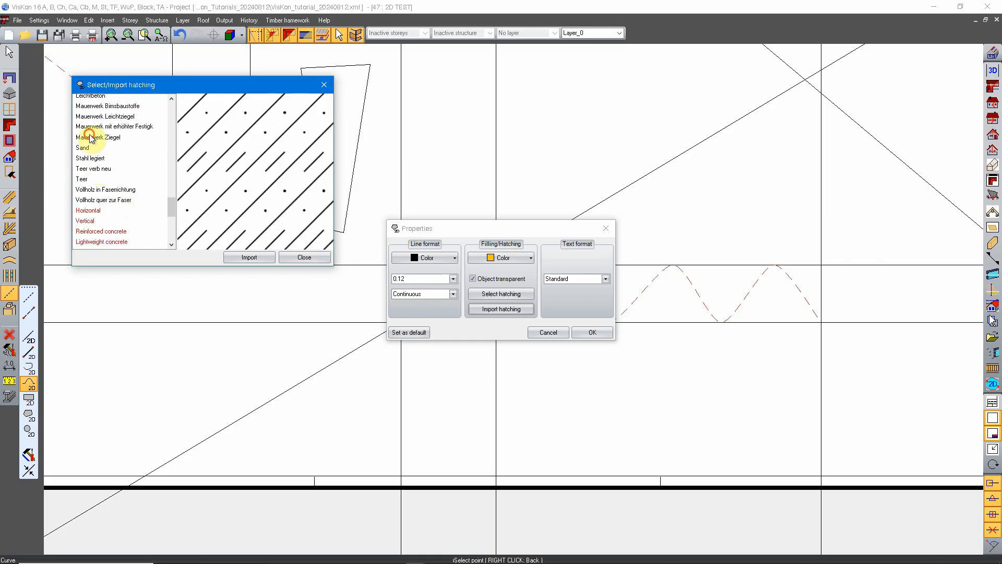
{"action": "left_click", "coordinate": [93, 139]}
{"action": "left_click", "coordinate": [101, 182]}
{"action": "left_click", "coordinate": [108, 201]}
{"action": "scroll", "coordinate": [148, 222], "scroll_direction": "down", "scroll_amount": 7}
{"action": "left_click", "coordinate": [99, 138]}
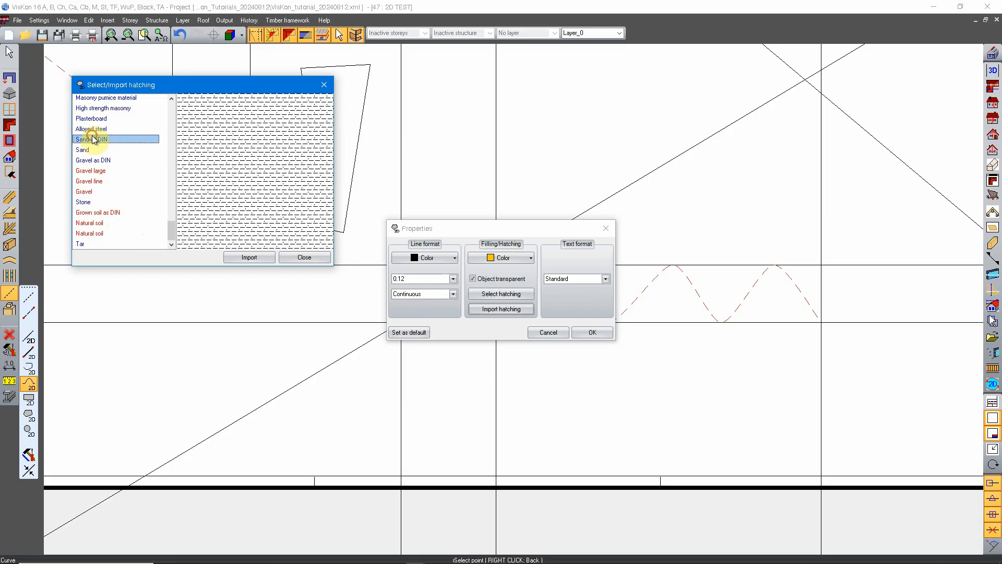
{"action": "left_click", "coordinate": [96, 181]}
{"action": "left_click", "coordinate": [95, 223]}
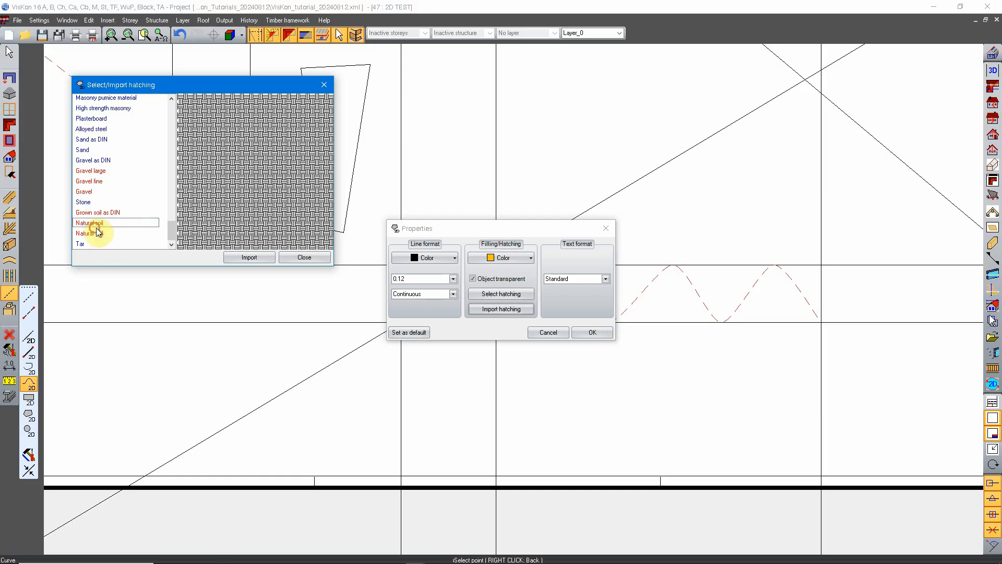
{"action": "scroll", "coordinate": [100, 191], "scroll_direction": "up", "scroll_amount": 10}
{"action": "scroll", "coordinate": [100, 136], "scroll_direction": "up", "scroll_amount": 5}
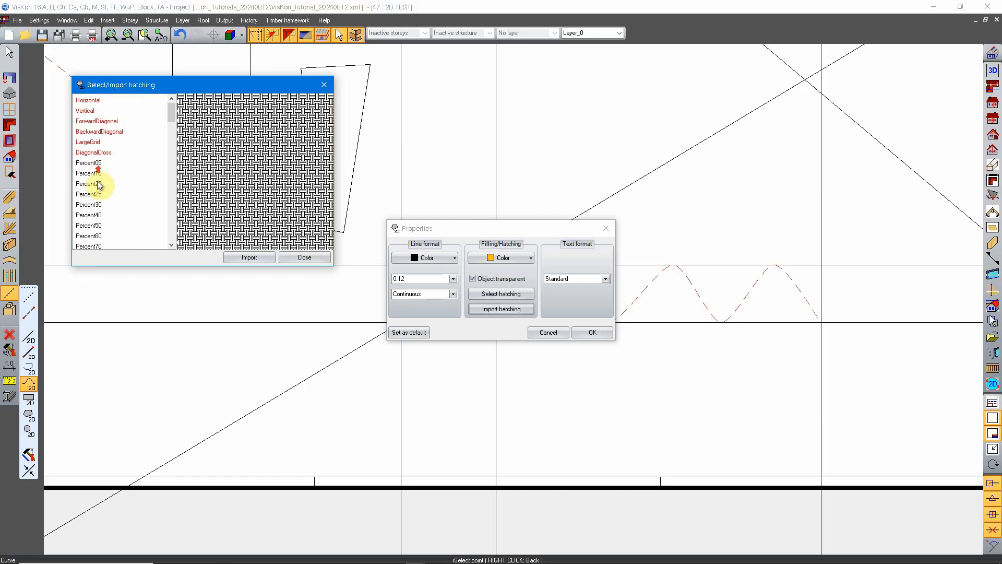
{"action": "left_click", "coordinate": [313, 257]}
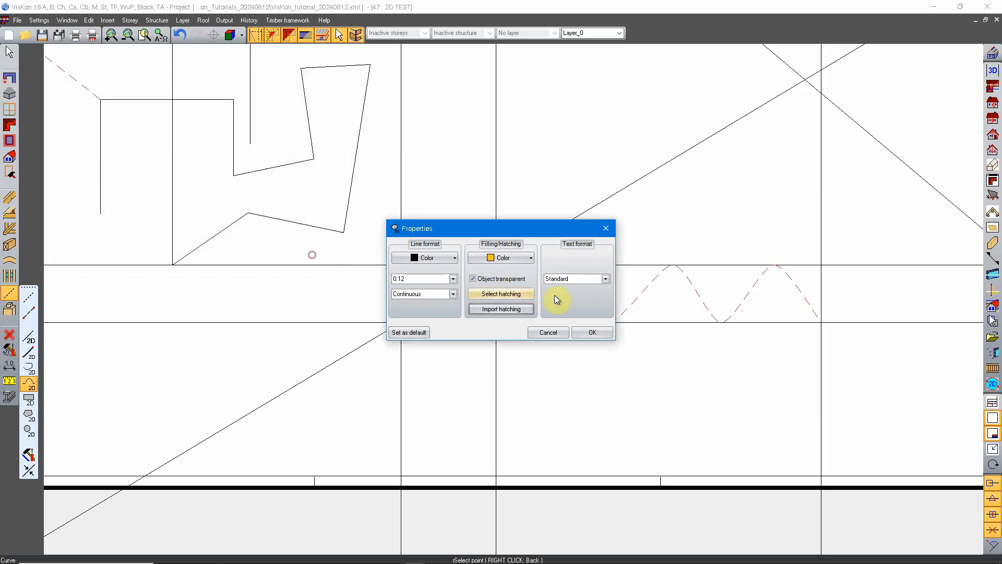
Set the rectangle's line width to 0.50 and line type to Semi-colon, turn off object transparency, and apply the properties.
{"action": "left_click", "coordinate": [453, 279]}
{"action": "left_click", "coordinate": [413, 317]}
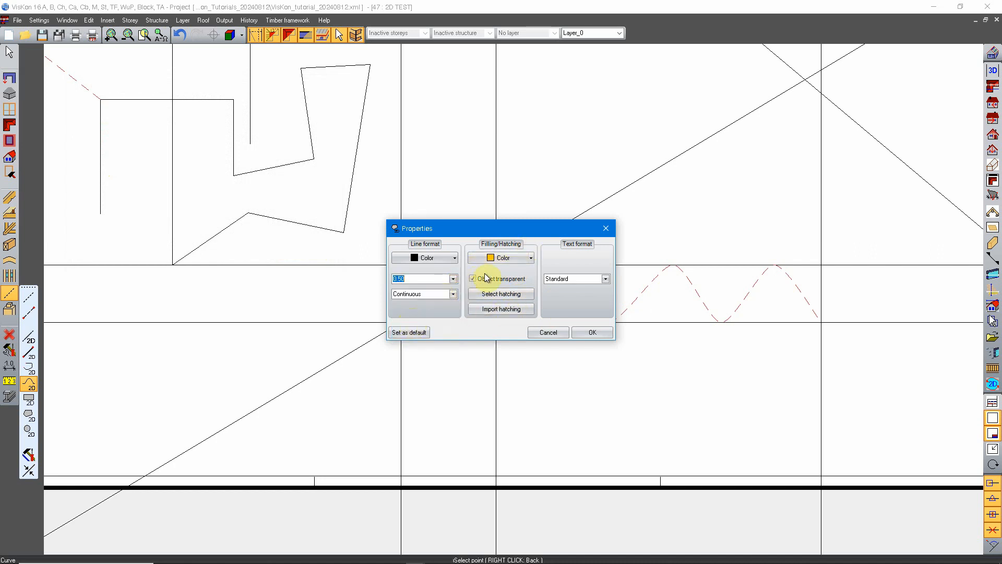
{"action": "left_click", "coordinate": [453, 294]}
{"action": "left_click", "coordinate": [430, 308]}
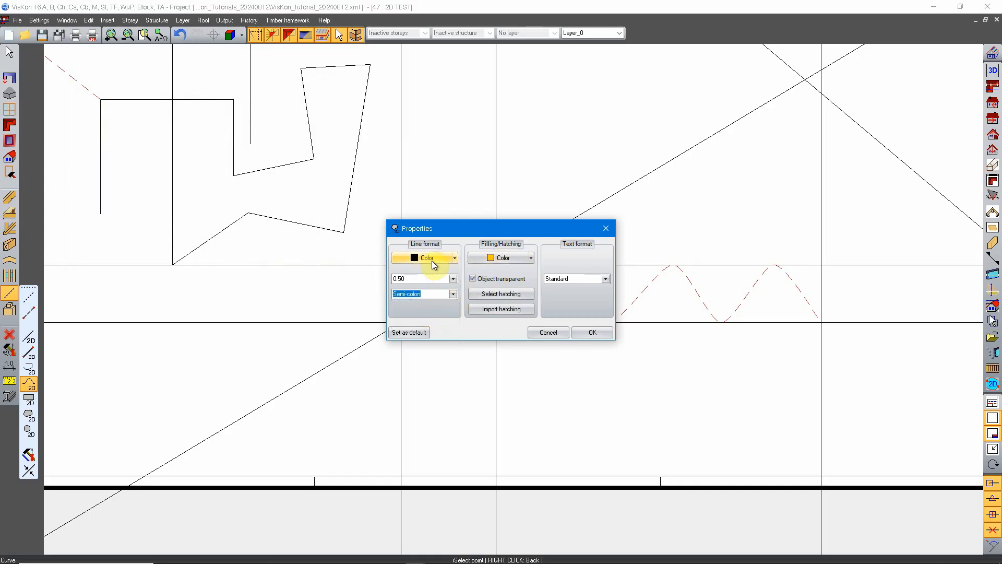
{"action": "left_click", "coordinate": [482, 281]}
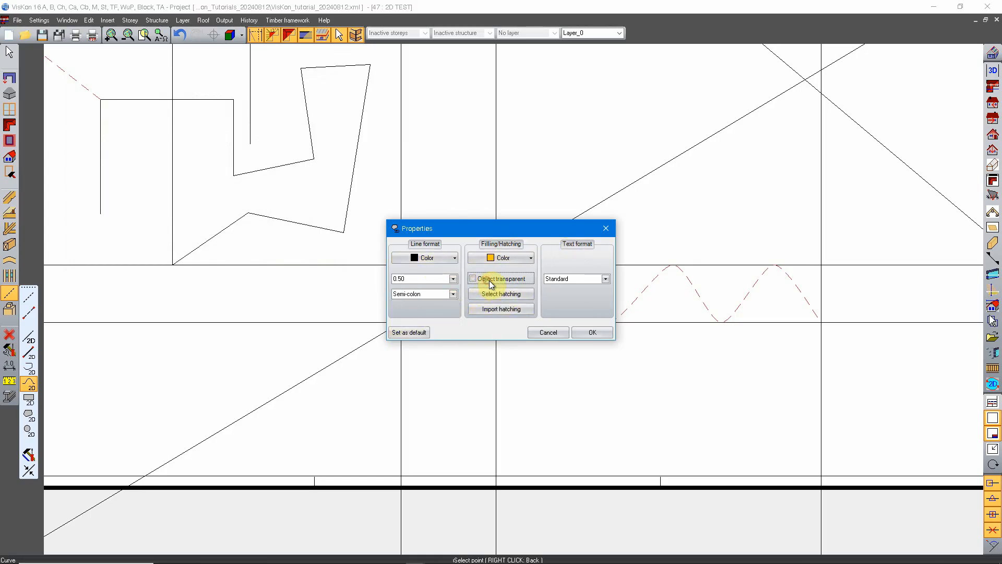
{"action": "left_click", "coordinate": [593, 333]}
Draw a hatched rectangle below the dashed curve with a length of 500 cm and a width of 250 cm.
{"action": "left_click", "coordinate": [25, 398]}
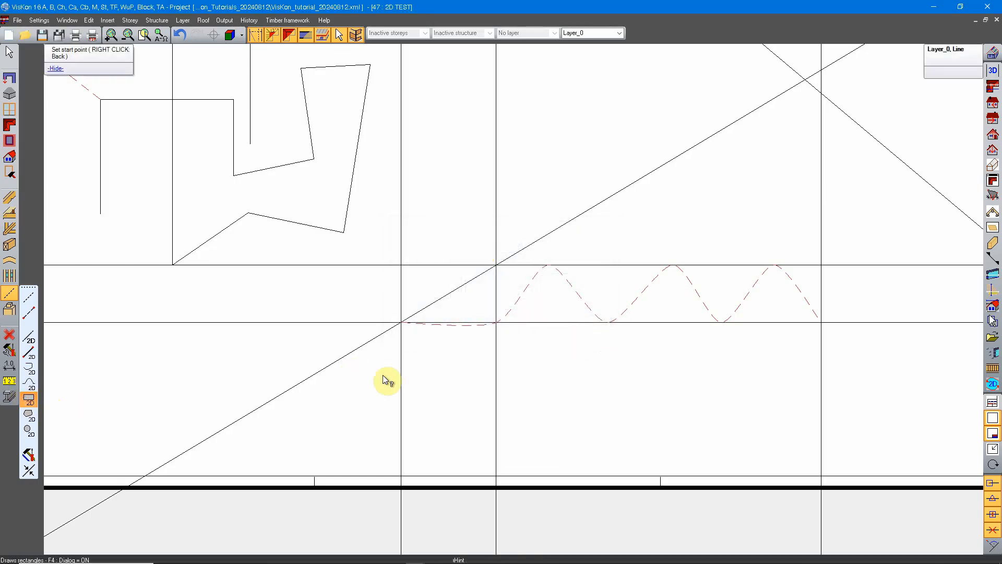
{"action": "middle_click_drag", "start_coordinate": [593, 383], "coordinate": [445, 345]}
{"action": "left_click", "coordinate": [406, 319]}
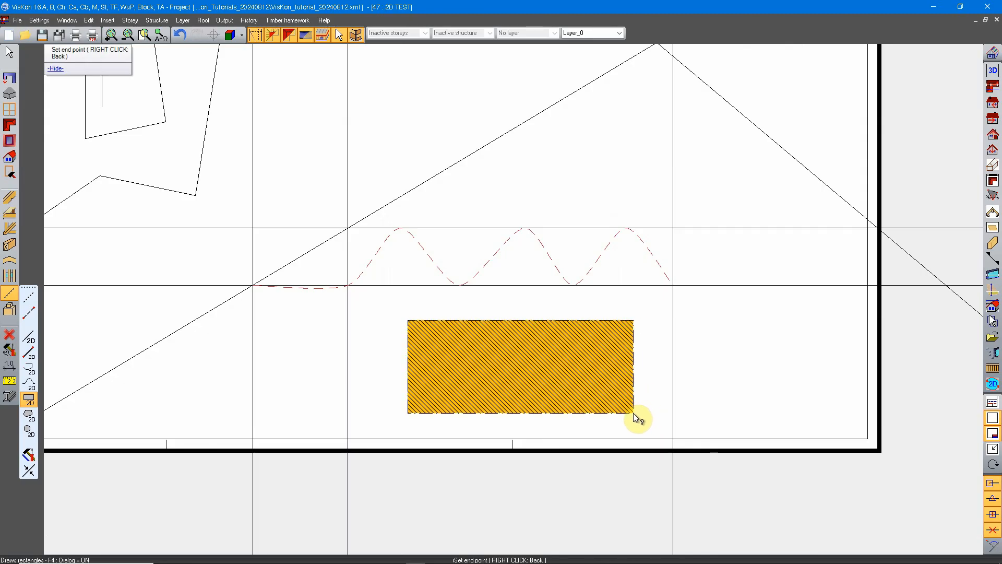
{"action": "left_click", "coordinate": [634, 412]}
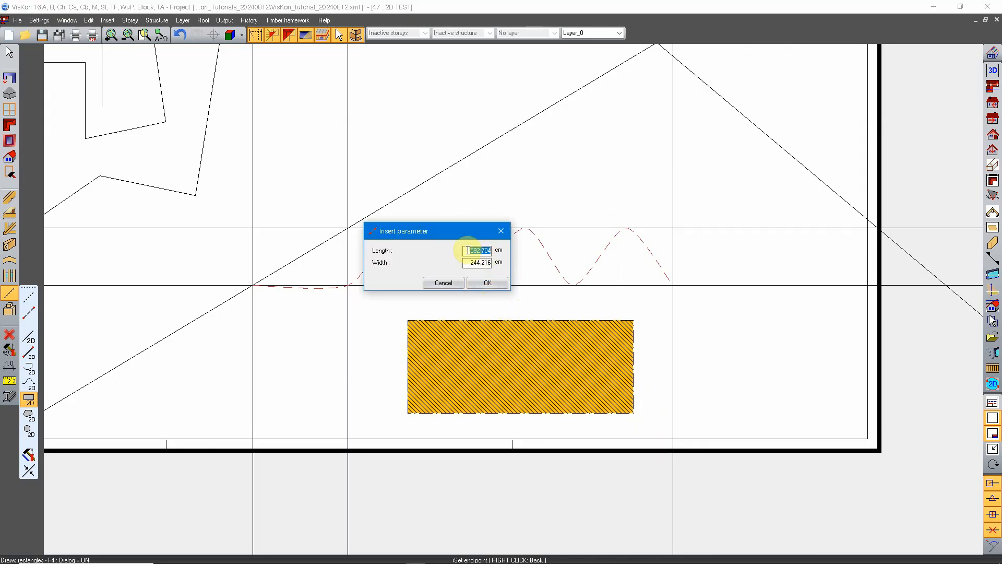
{"action": "type", "text": "500"}
{"action": "key", "text": "Tab"}
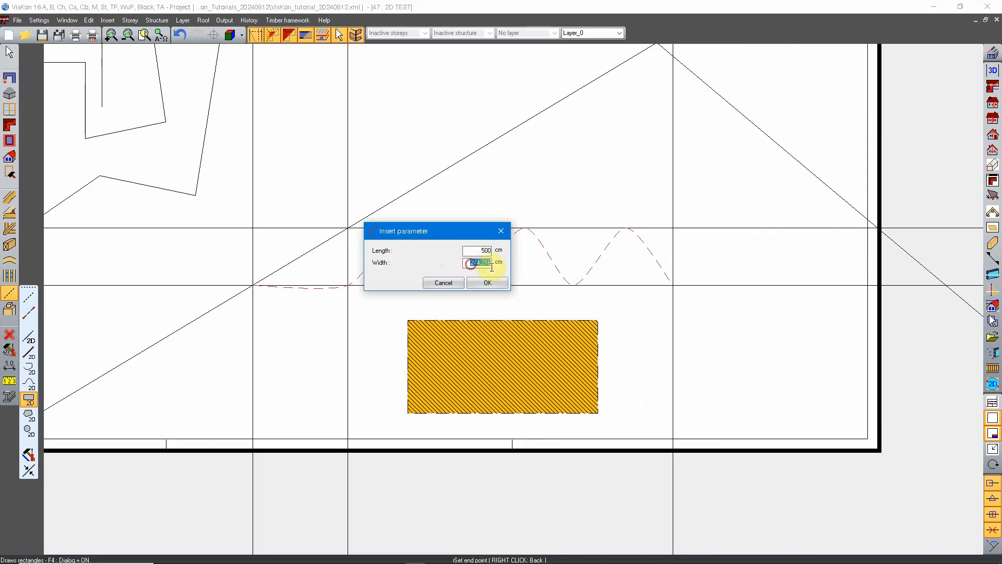
{"action": "type", "text": "250"}
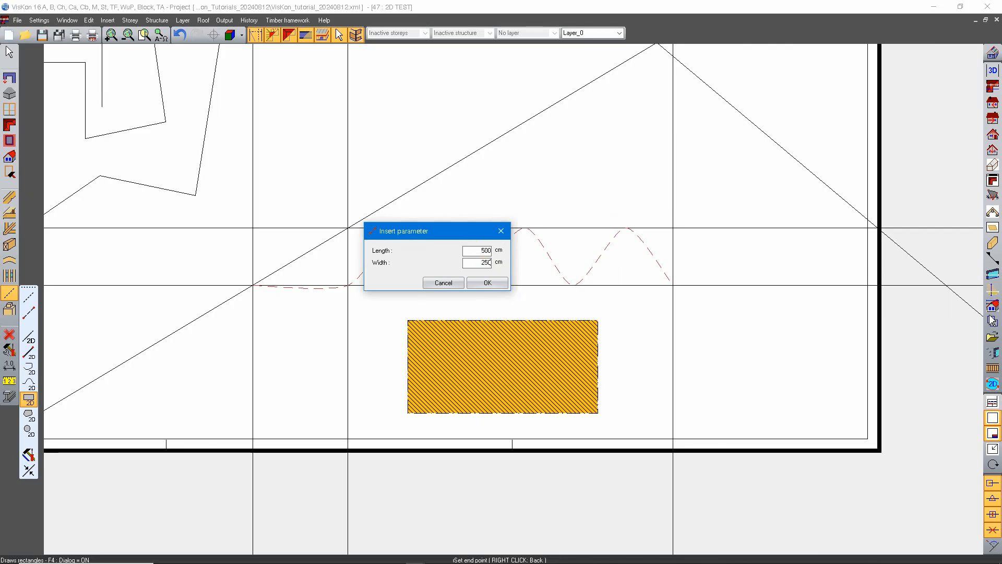
{"action": "left_click", "coordinate": [499, 282]}
{"action": "scroll", "coordinate": [516, 320], "scroll_direction": "down", "scroll_amount": 2}
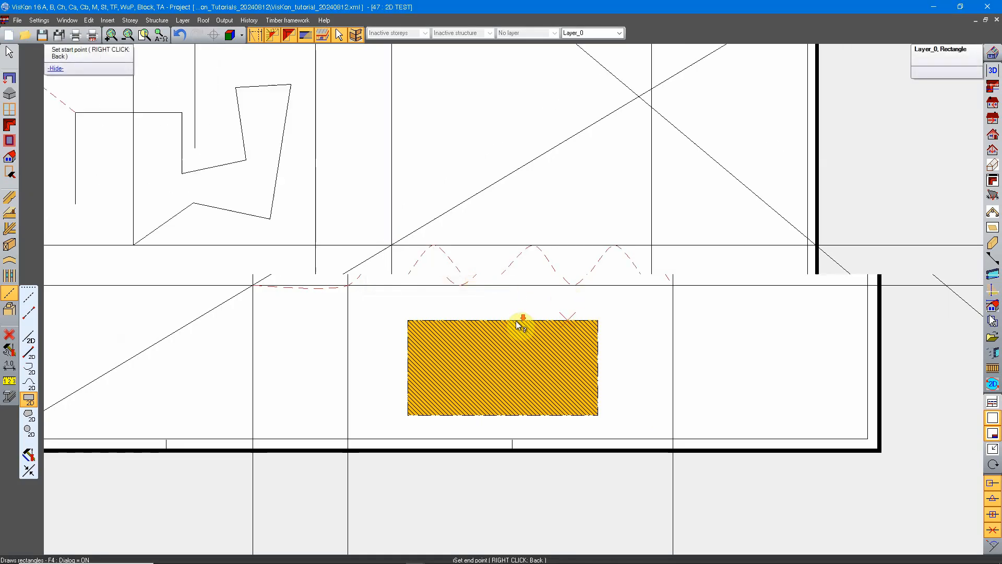
{"action": "scroll", "coordinate": [481, 324], "scroll_direction": "up", "scroll_amount": 3}
Select the hatched rectangle and review its properties, closing them without changes.
{"action": "right_click", "coordinate": [510, 253]}
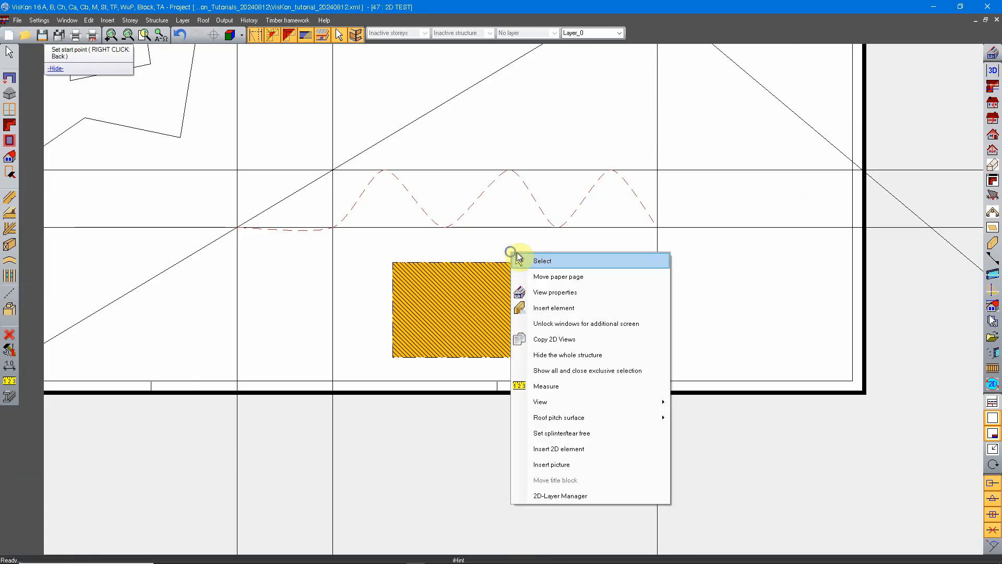
{"action": "left_click", "coordinate": [558, 257]}
{"action": "left_click", "coordinate": [502, 263]}
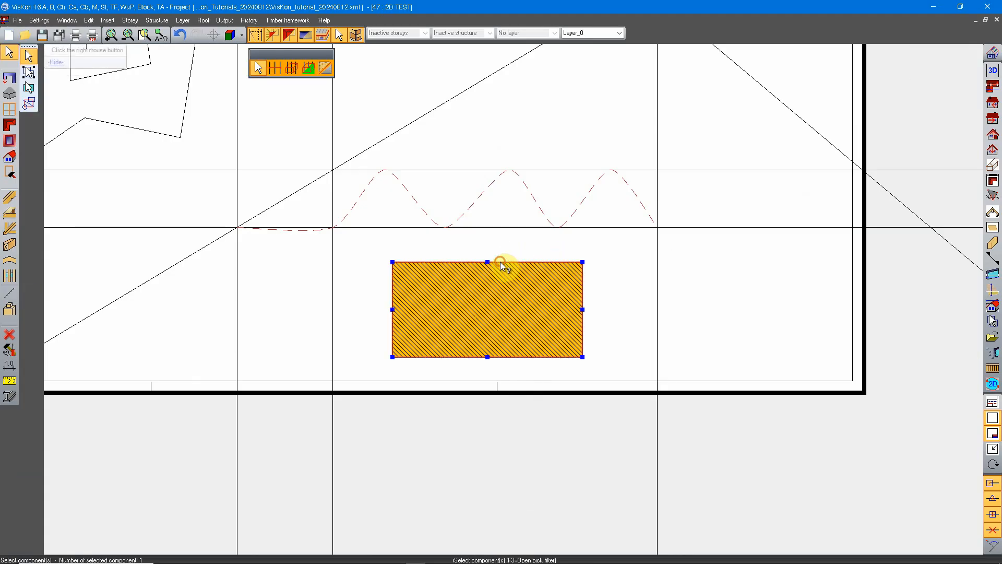
{"action": "right_click", "coordinate": [519, 262]}
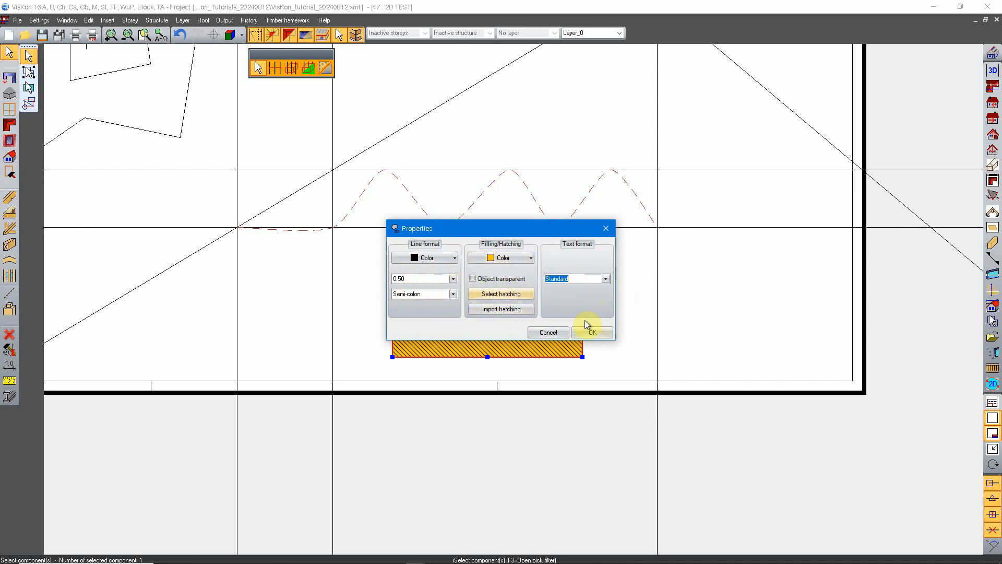
{"action": "left_click", "coordinate": [548, 332]}
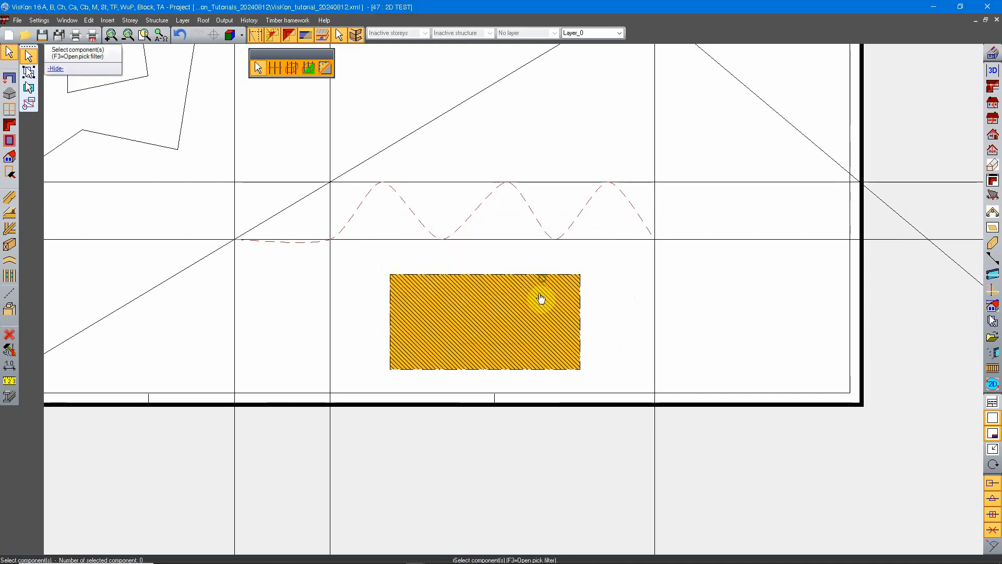
Turn on the display of 2D line widths on the drawing sheet.
{"action": "scroll", "coordinate": [457, 320], "scroll_direction": "up", "scroll_amount": 3}
{"action": "middle_click_drag", "start_coordinate": [451, 354], "coordinate": [453, 352]}
{"action": "scroll", "coordinate": [476, 331], "scroll_direction": "down", "scroll_amount": 3}
{"action": "middle_click_drag", "start_coordinate": [386, 336], "coordinate": [487, 356]}
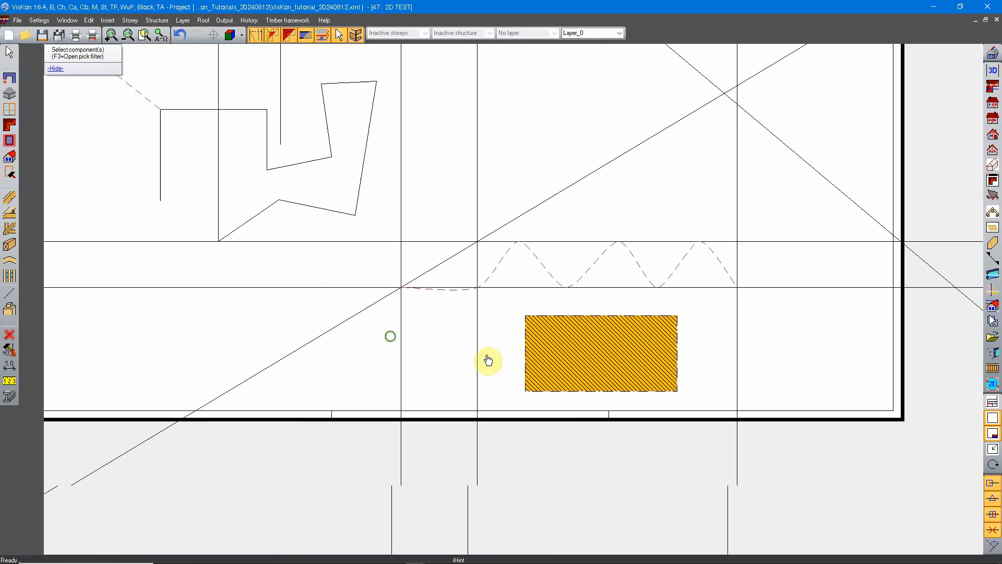
{"action": "middle_click_drag", "start_coordinate": [384, 389], "coordinate": [403, 359]}
{"action": "left_click", "coordinate": [37, 20]}
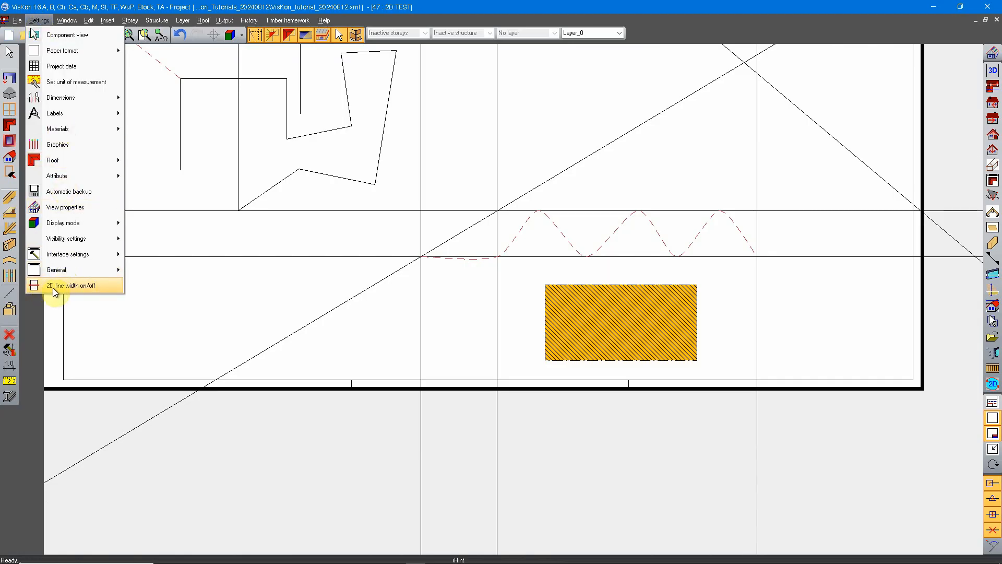
{"action": "left_click", "coordinate": [112, 287]}
Examine the displayed line widths of the rectangle, the curve and the polylines at different zoom levels.
{"action": "scroll", "coordinate": [577, 313], "scroll_direction": "up", "scroll_amount": 4}
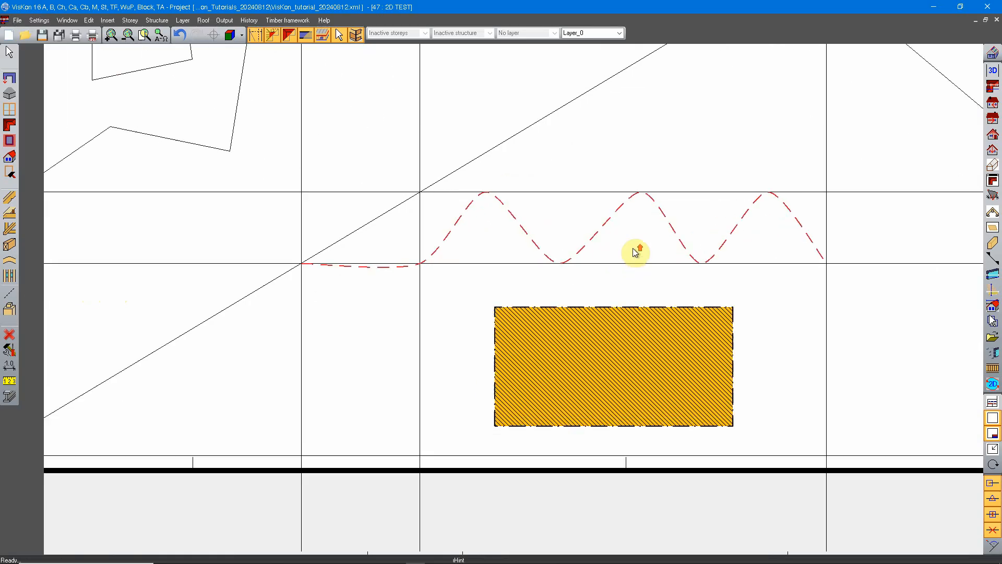
{"action": "scroll", "coordinate": [609, 259], "scroll_direction": "down", "scroll_amount": 3}
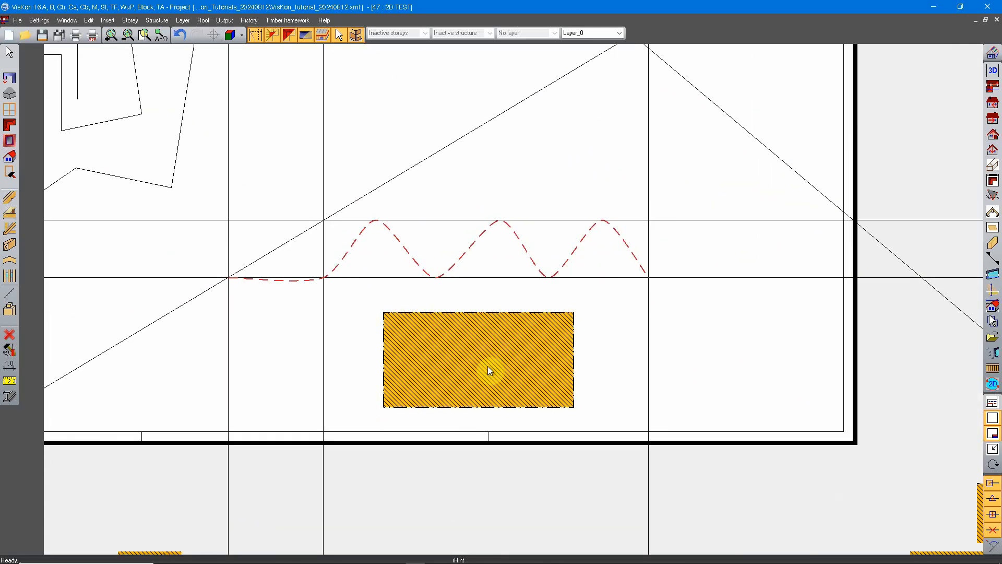
{"action": "scroll", "coordinate": [493, 373], "scroll_direction": "up", "scroll_amount": 4}
{"action": "scroll", "coordinate": [501, 360], "scroll_direction": "down", "scroll_amount": 5}
{"action": "middle_click_drag", "start_coordinate": [521, 276], "coordinate": [541, 314]}
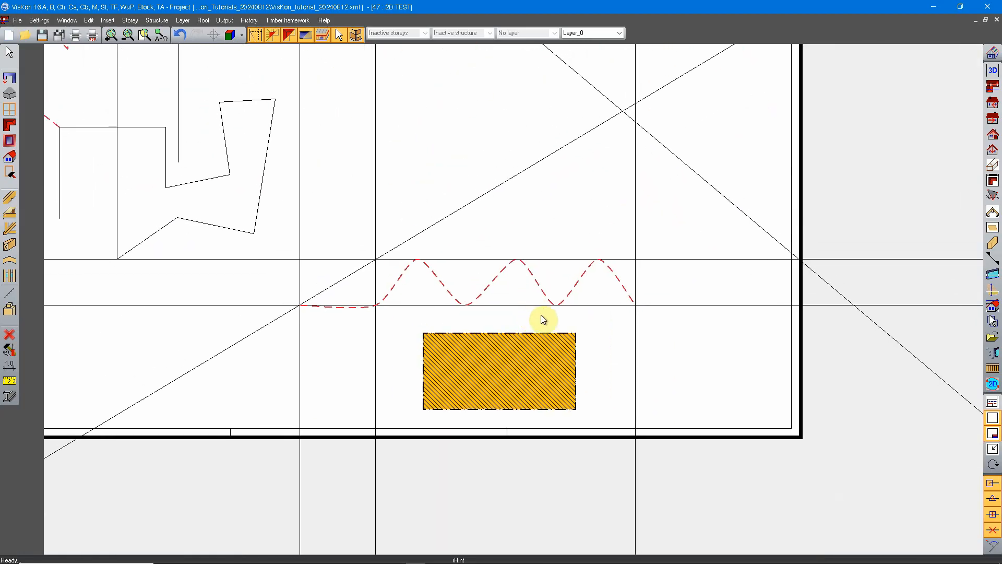
{"action": "middle_click_drag", "start_coordinate": [385, 302], "coordinate": [468, 345]}
{"action": "middle_click_drag", "start_coordinate": [426, 315], "coordinate": [542, 317]}
{"action": "scroll", "coordinate": [540, 322], "scroll_direction": "down", "scroll_amount": 2}
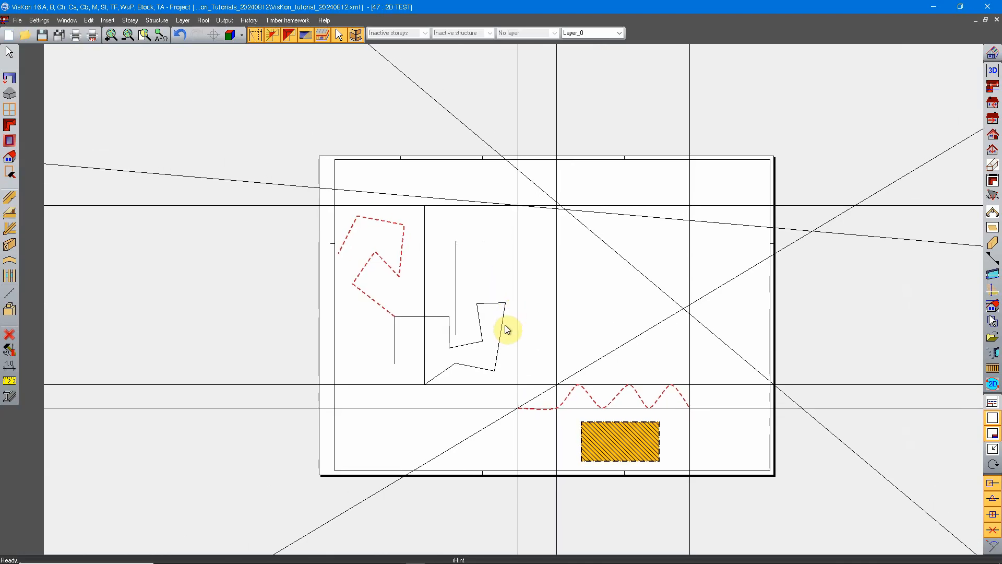
{"action": "scroll", "coordinate": [385, 265], "scroll_direction": "up", "scroll_amount": 5}
{"action": "scroll", "coordinate": [388, 272], "scroll_direction": "down", "scroll_amount": 7}
{"action": "middle_click_drag", "start_coordinate": [526, 396], "coordinate": [494, 311]}
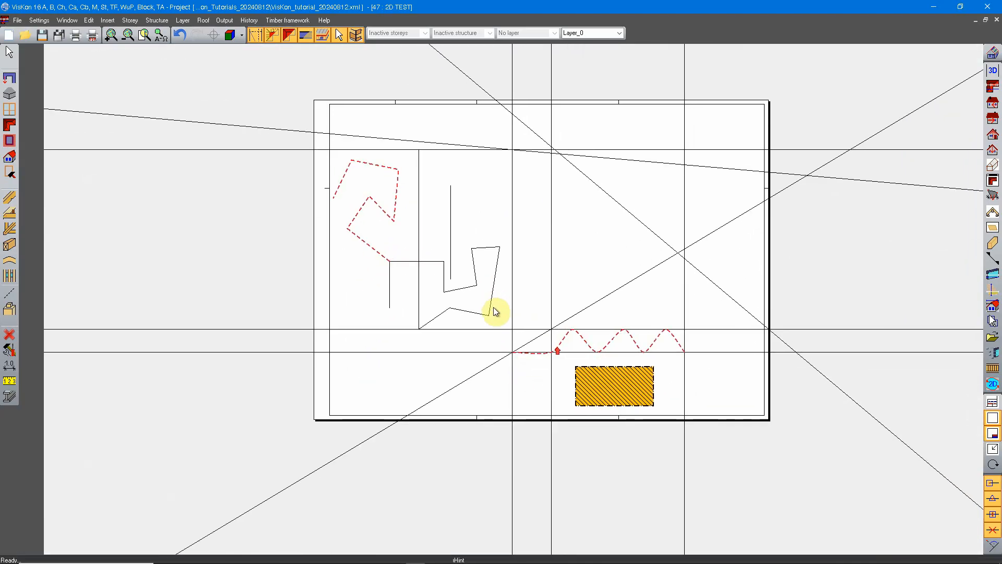
{"action": "scroll", "coordinate": [501, 317], "scroll_direction": "up", "scroll_amount": 2}
Open the 2D tool's line and filling properties and close them without changes.
{"action": "left_click", "coordinate": [17, 296]}
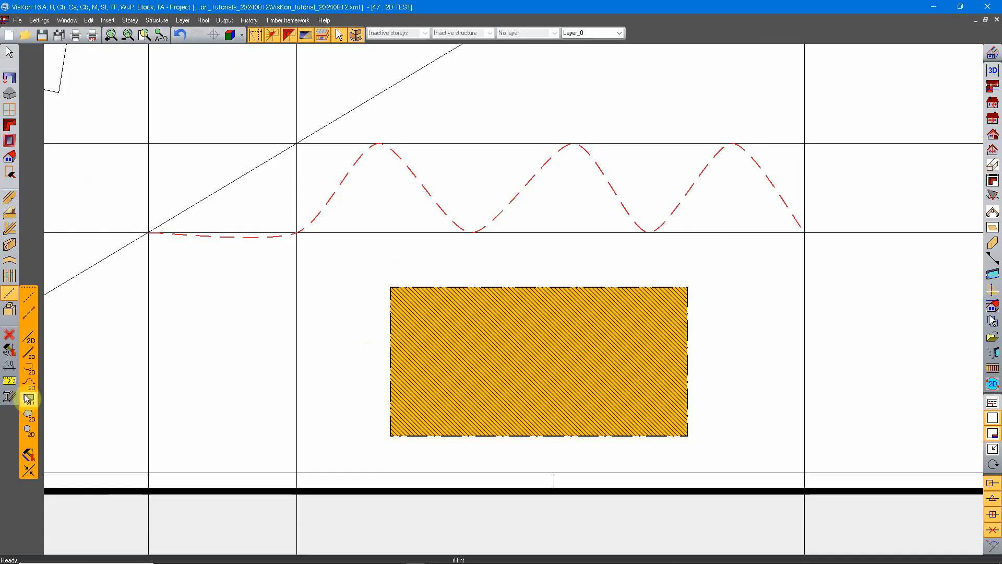
{"action": "left_click", "coordinate": [29, 456]}
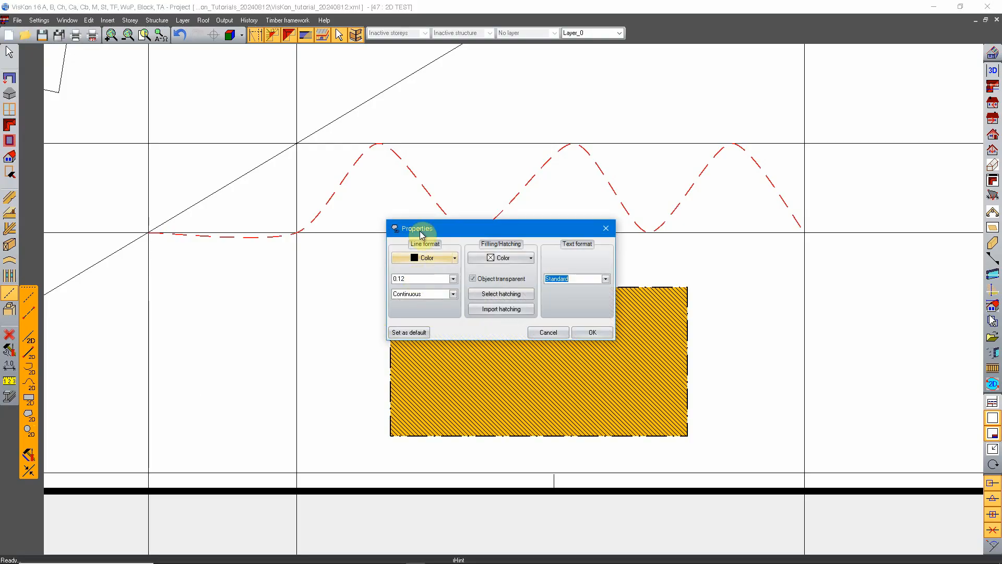
{"action": "left_click", "coordinate": [548, 333]}
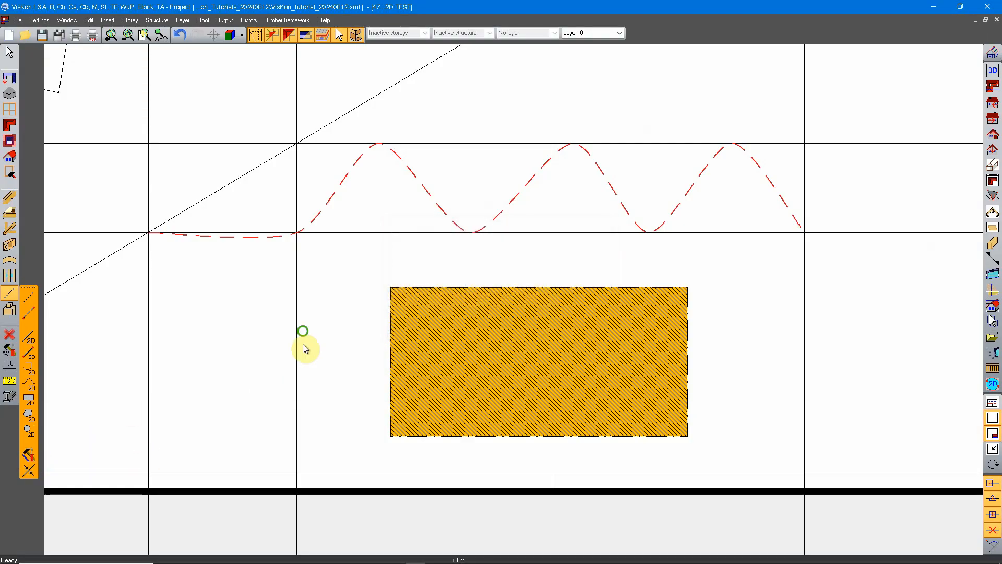
Use Controlled cut to extend the upper end of the free-standing vertical line to the upper horizontal line.
{"action": "scroll", "coordinate": [311, 345], "scroll_direction": "down", "scroll_amount": 2}
{"action": "mouse_move", "coordinate": [313, 343]}
{"action": "middle_mouse_down"}
{"action": "mouse_move", "coordinate": [361, 389]}
{"action": "mouse_move", "coordinate": [585, 355]}
{"action": "middle_mouse_up"}
{"action": "left_click", "coordinate": [29, 456]}
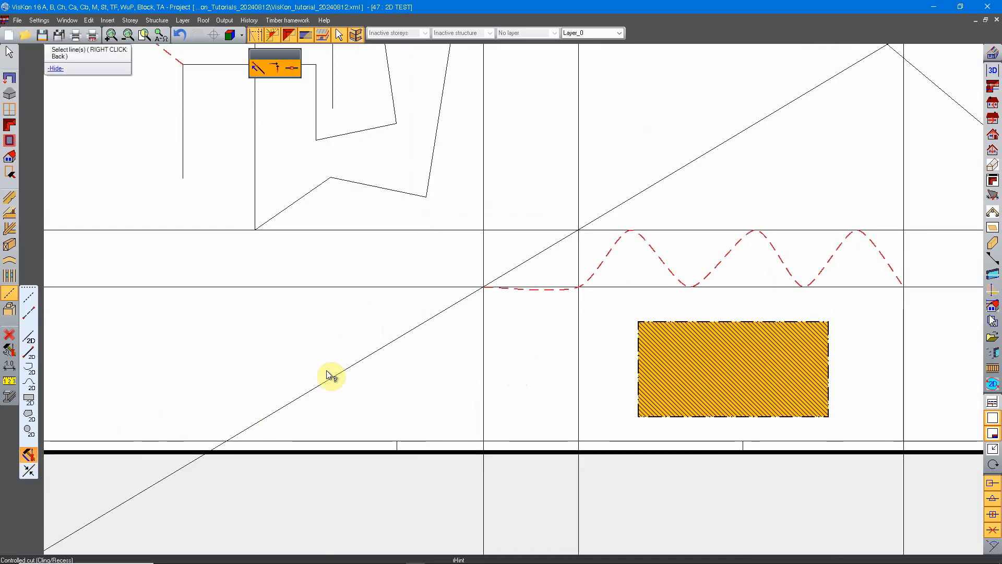
{"action": "scroll", "coordinate": [349, 154], "scroll_direction": "down", "scroll_amount": 2}
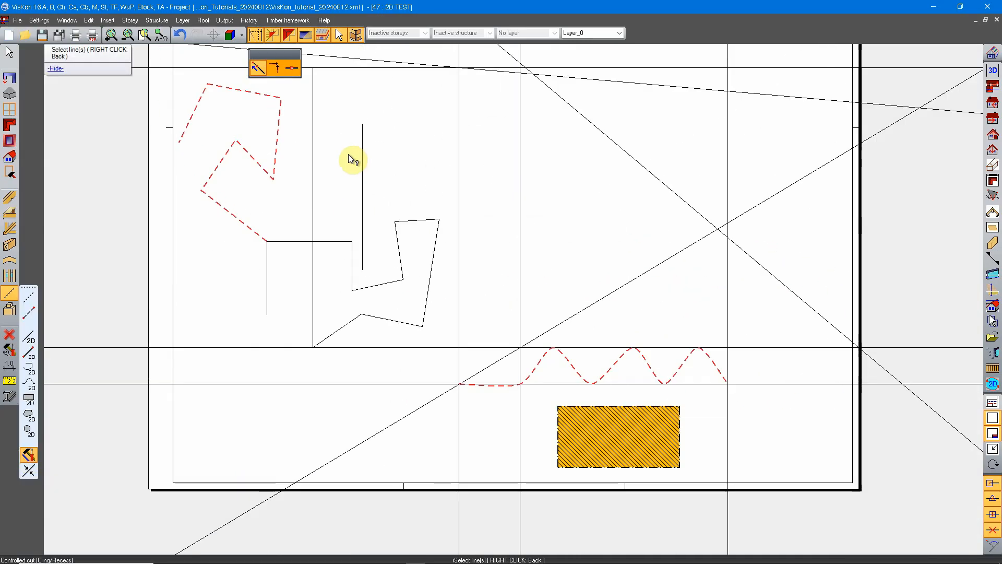
{"action": "middle_click_drag", "start_coordinate": [349, 154], "coordinate": [391, 224]}
{"action": "scroll", "coordinate": [282, 93], "scroll_direction": "up", "scroll_amount": 2}
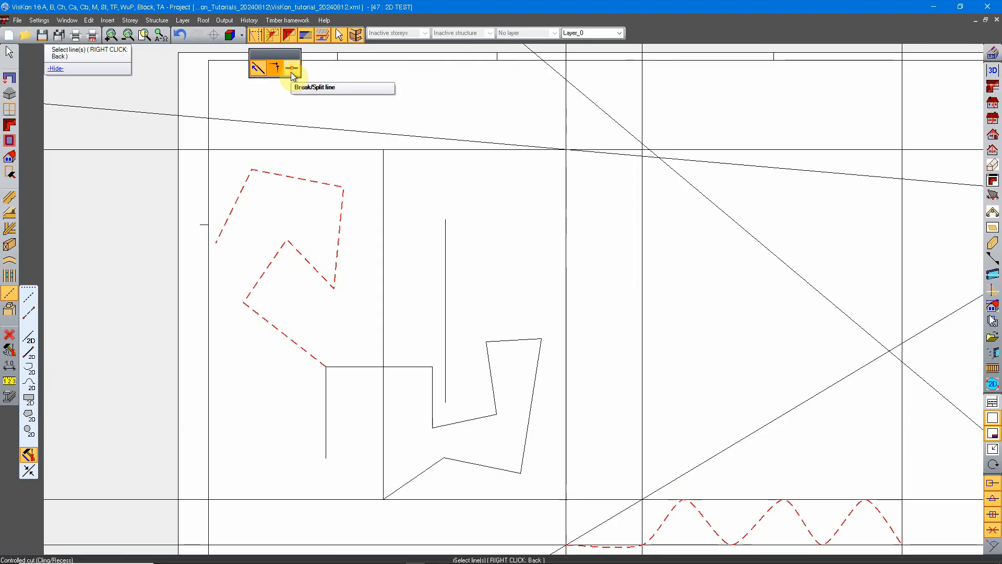
{"action": "middle_click_drag", "start_coordinate": [508, 277], "coordinate": [468, 266]}
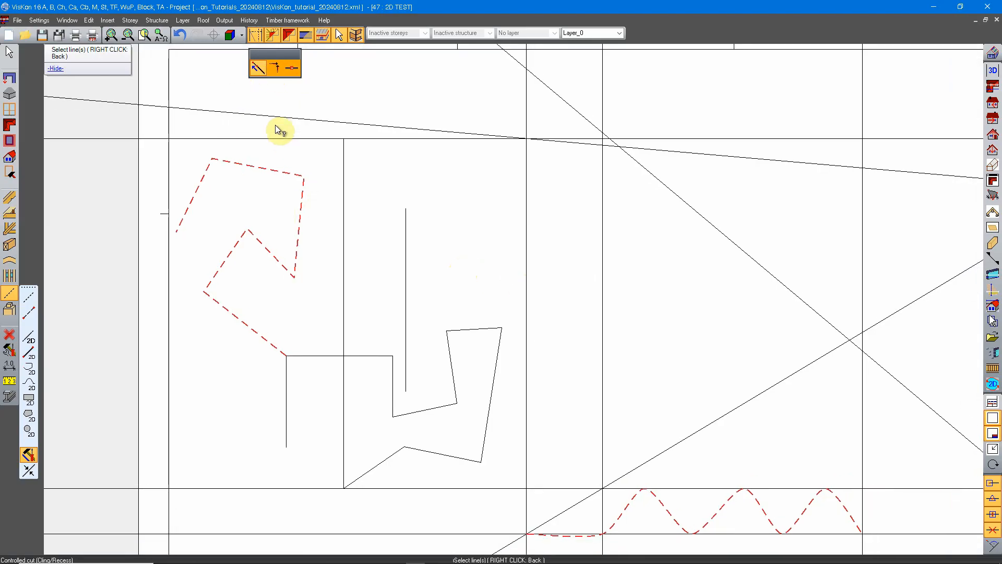
{"action": "middle_click_drag", "start_coordinate": [448, 230], "coordinate": [425, 256]}
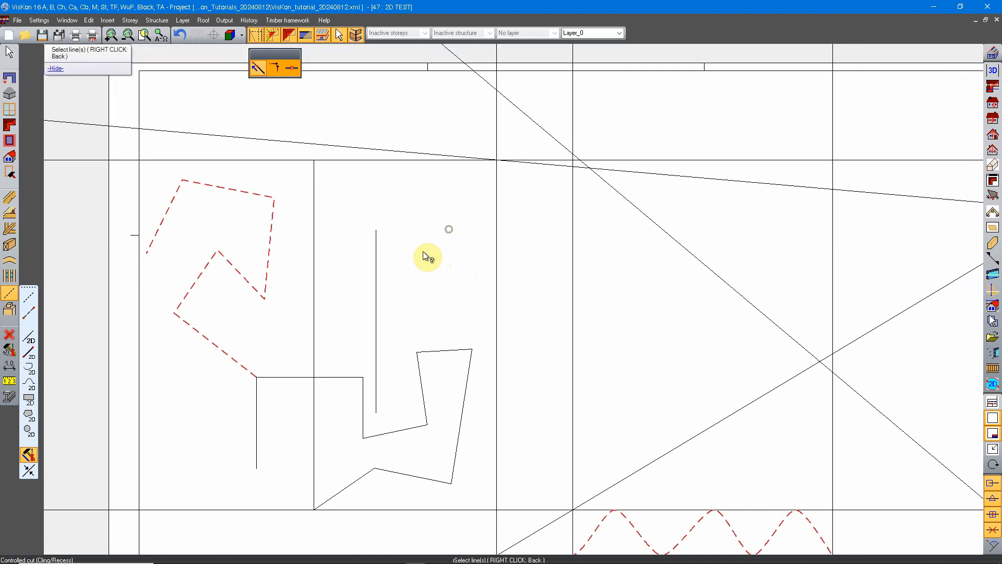
{"action": "left_click", "coordinate": [376, 234]}
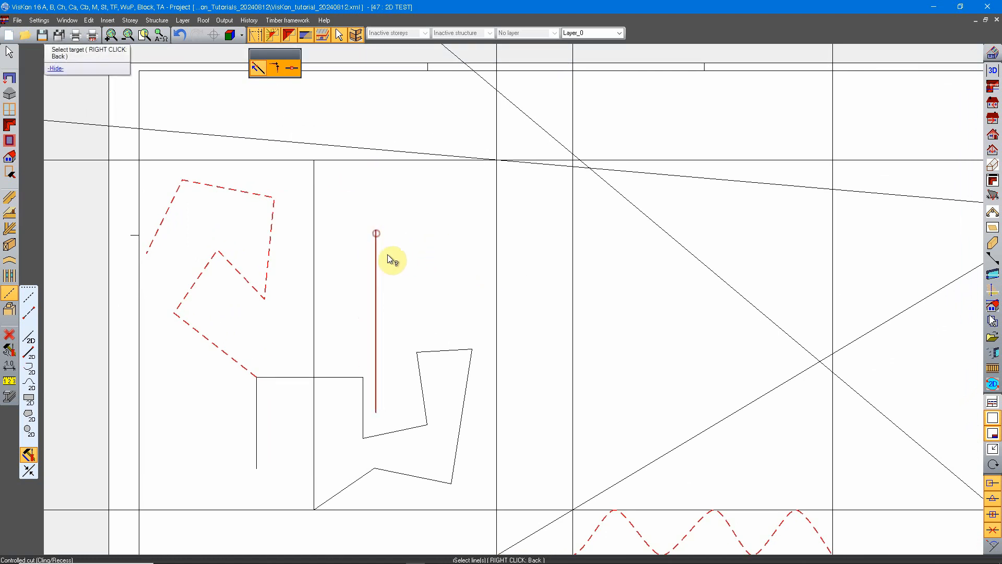
{"action": "left_click", "coordinate": [415, 160]}
Extend the lower end of the same vertical line down to the sloping polyline segment beneath it.
{"action": "scroll", "coordinate": [390, 282], "scroll_direction": "up", "scroll_amount": 1}
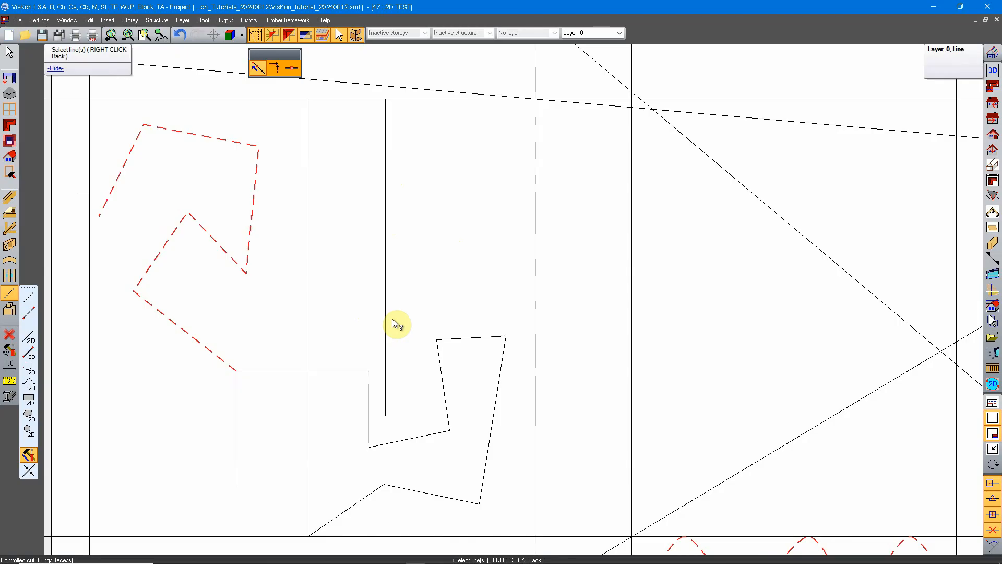
{"action": "left_click", "coordinate": [385, 415]}
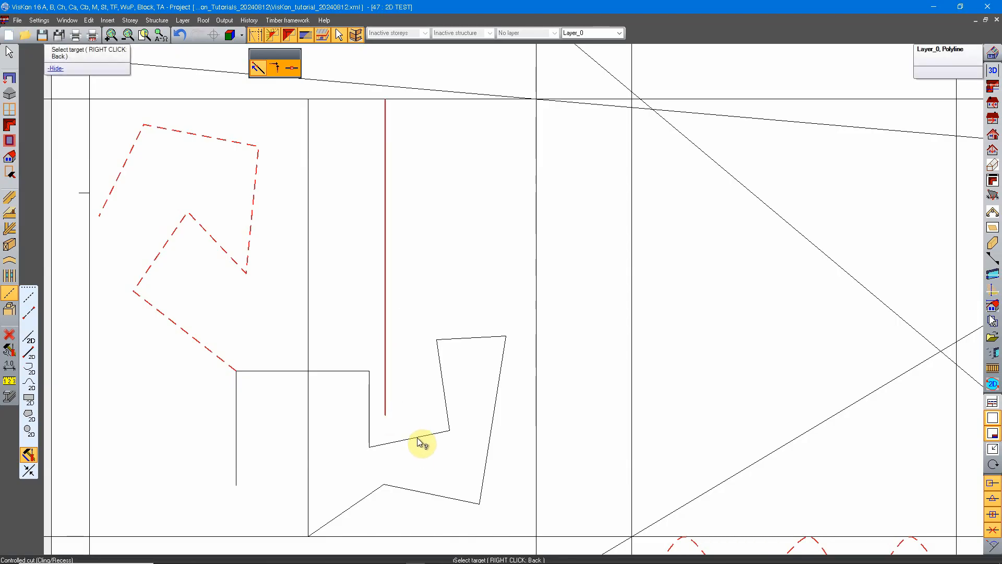
{"action": "scroll", "coordinate": [403, 328], "scroll_direction": "down", "scroll_amount": 2}
{"action": "middle_click_drag", "start_coordinate": [406, 346], "coordinate": [399, 281]}
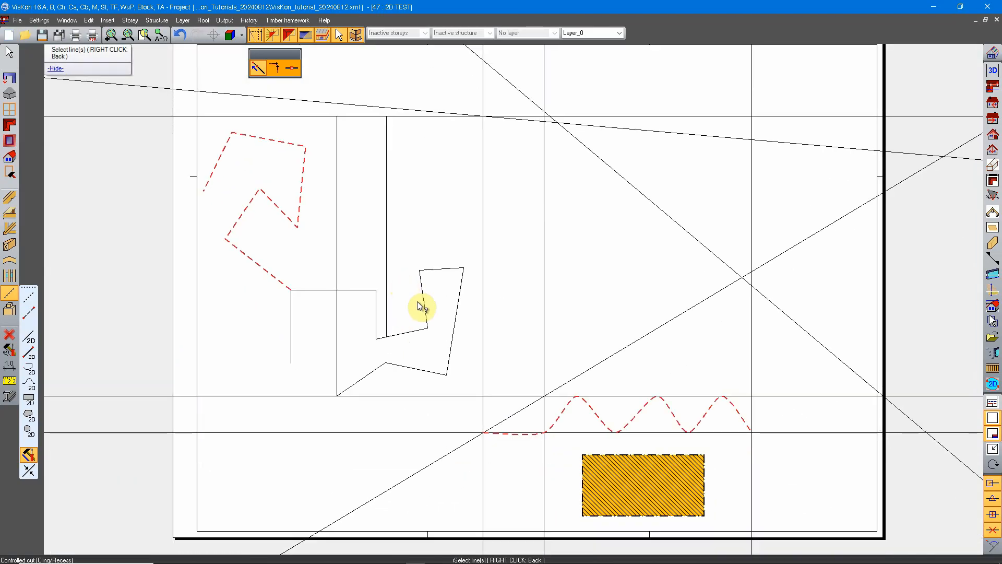
{"action": "scroll", "coordinate": [362, 227], "scroll_direction": "up", "scroll_amount": 2}
Try to form a corner between the long vertical line and the upper horizontal line.
{"action": "left_click", "coordinate": [278, 70]}
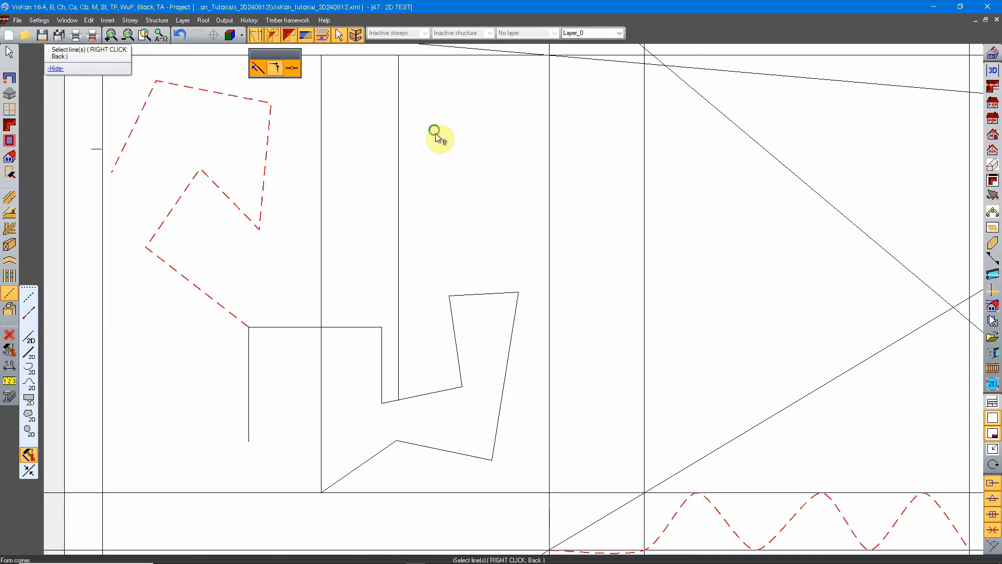
{"action": "middle_click_drag", "start_coordinate": [434, 132], "coordinate": [487, 314]}
{"action": "left_click", "coordinate": [375, 243]}
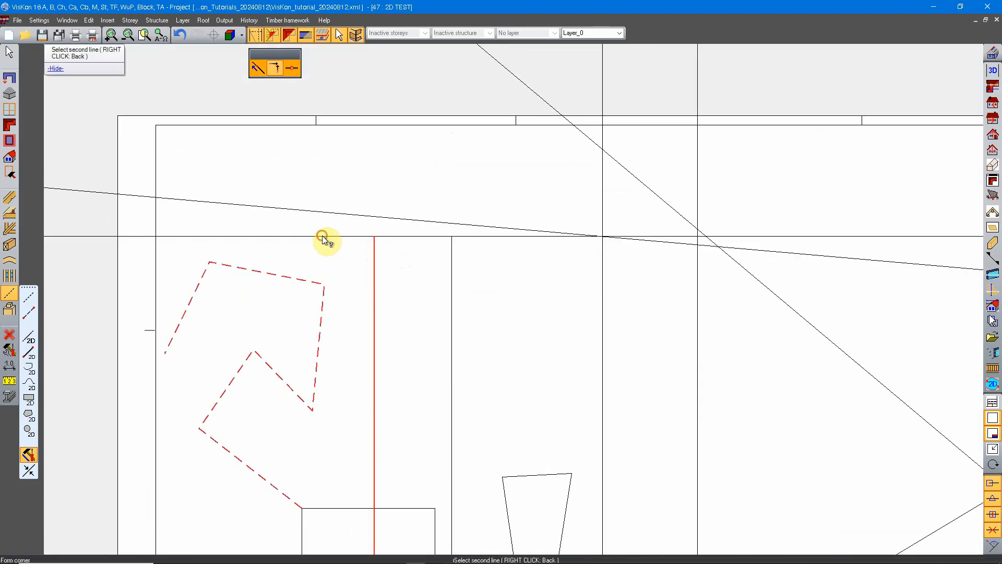
{"action": "left_click", "coordinate": [360, 236]}
{"action": "scroll", "coordinate": [366, 245], "scroll_direction": "down", "scroll_amount": 2}
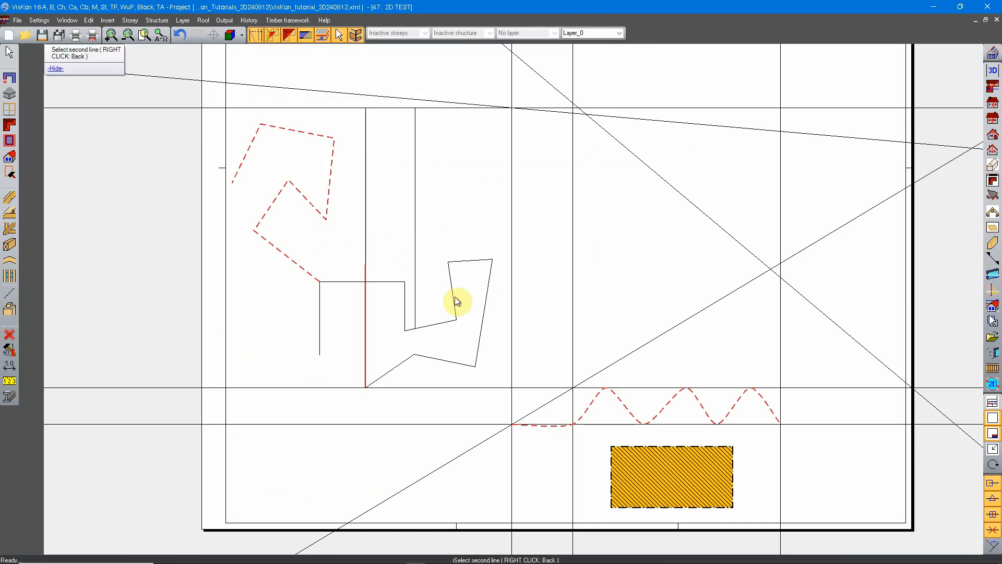
Draw a nearly horizontal two-point 2D line in the empty area near the sheet's upper edge, above the long horizontal line.
{"action": "mouse_move", "coordinate": [527, 220]}
{"action": "middle_mouse_down"}
{"action": "mouse_move", "coordinate": [539, 239]}
{"action": "mouse_move", "coordinate": [427, 302]}
{"action": "middle_mouse_up"}
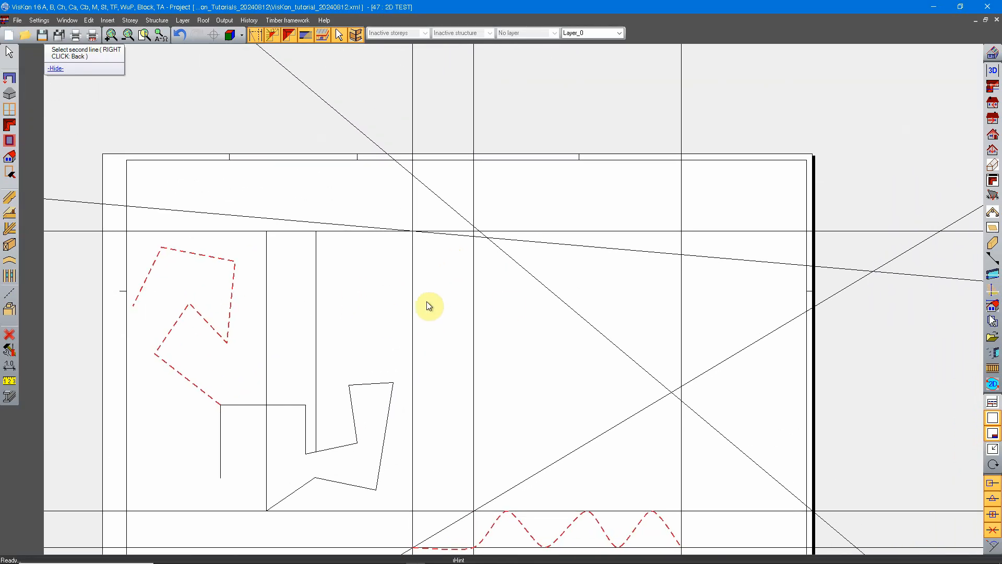
{"action": "middle_click_drag", "start_coordinate": [616, 303], "coordinate": [476, 383]}
{"action": "scroll", "coordinate": [473, 297], "scroll_direction": "up", "scroll_amount": 2}
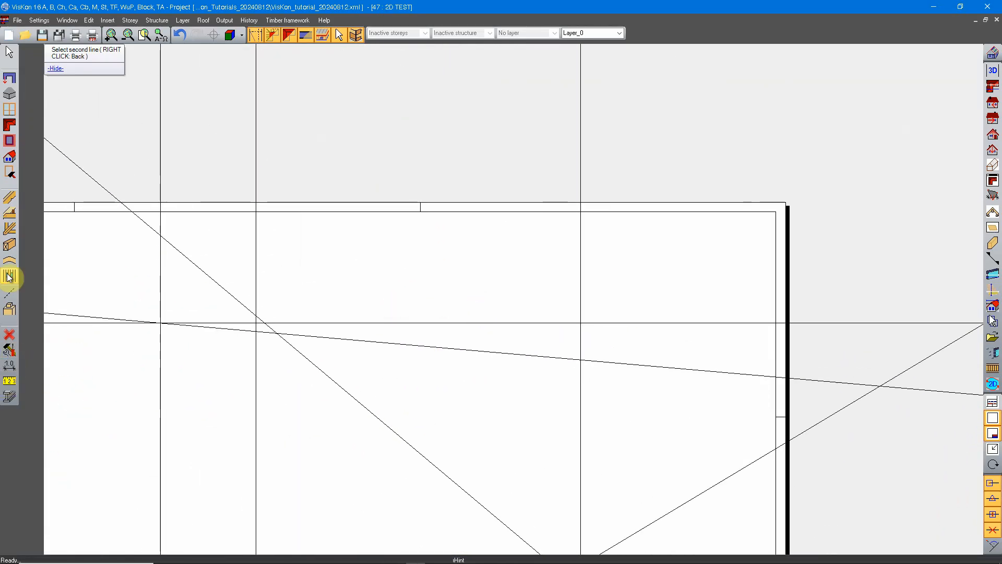
{"action": "left_click", "coordinate": [9, 293]}
{"action": "left_click", "coordinate": [31, 353]}
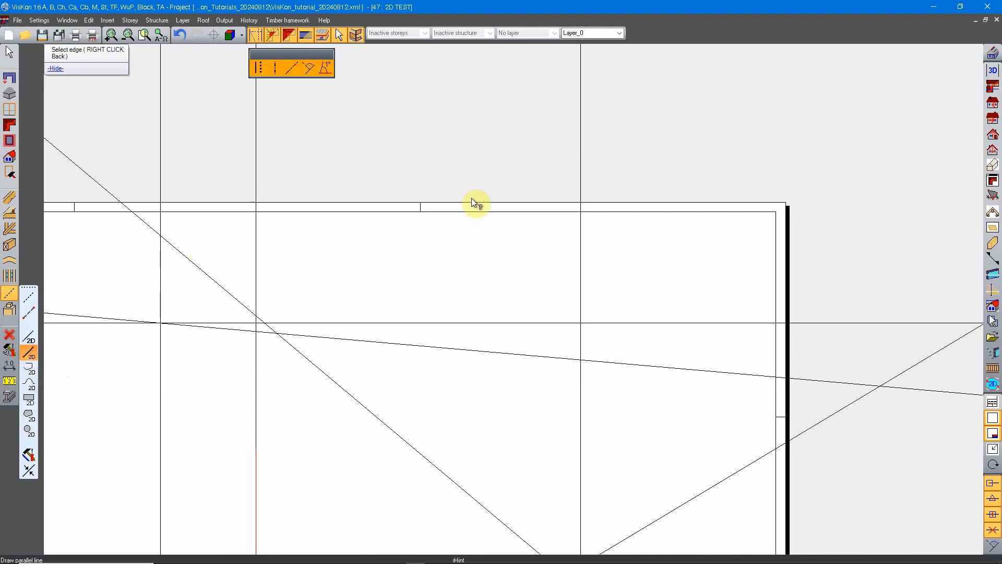
{"action": "left_click", "coordinate": [396, 235]}
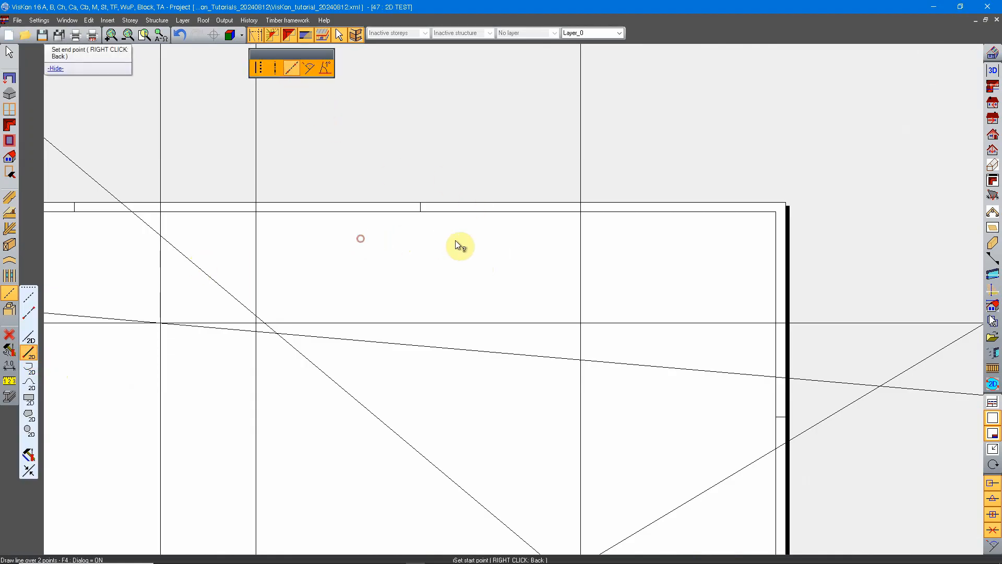
{"action": "left_click", "coordinate": [516, 243]}
Draw a steep two-point 2D line downward from just beneath the left end of the new horizontal dashed line.
{"action": "left_click", "coordinate": [453, 280]}
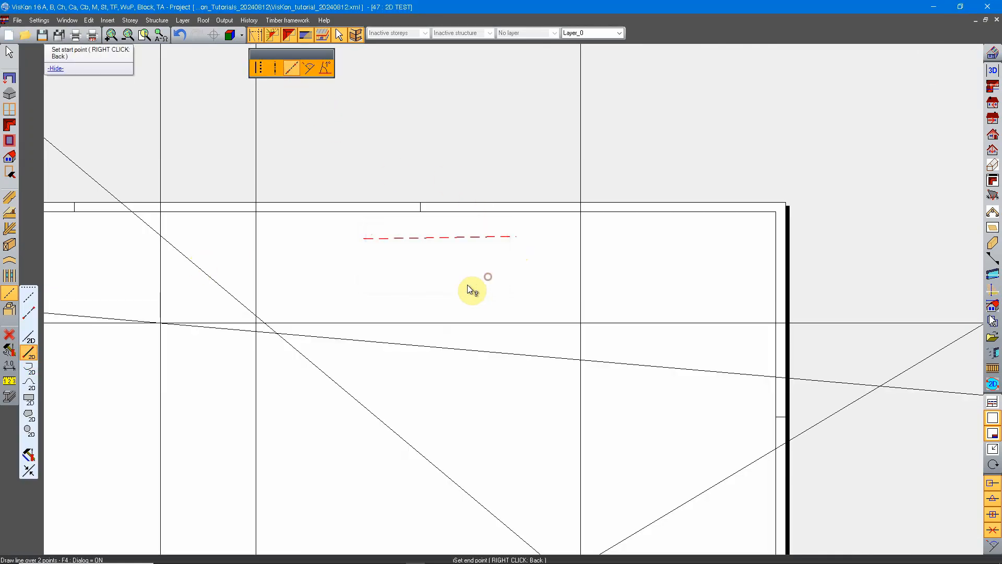
{"action": "left_click", "coordinate": [365, 255]}
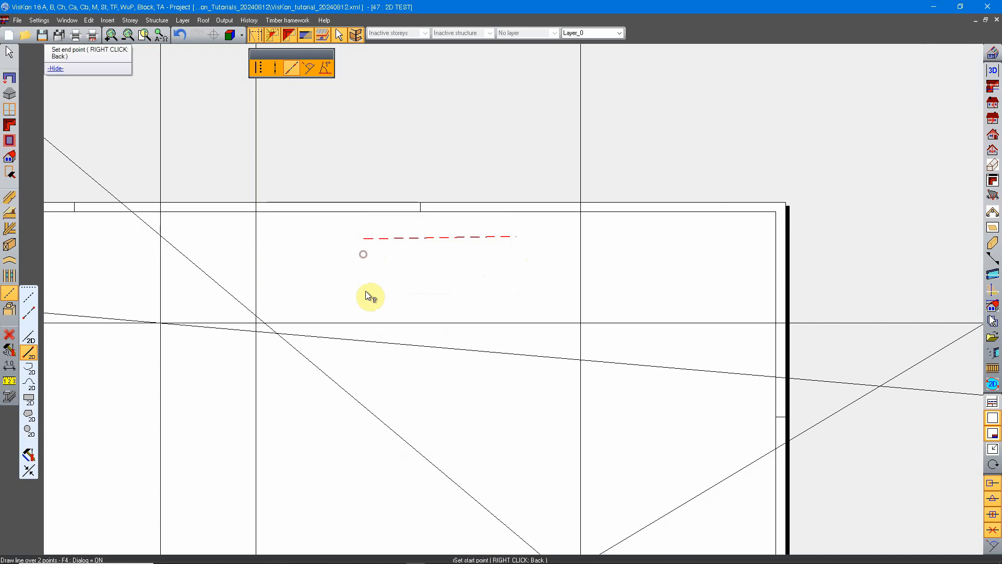
{"action": "left_click", "coordinate": [385, 384]}
{"action": "left_click", "coordinate": [488, 281]}
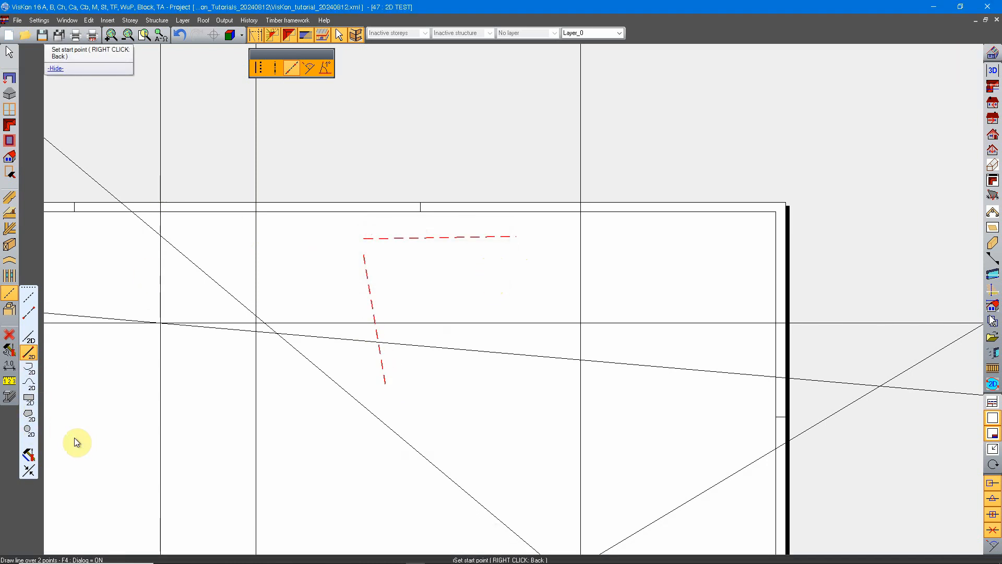
Form a corner between the steep dashed line and the nearly horizontal dashed line near the sheet's upper edge.
{"action": "left_click", "coordinate": [29, 455]}
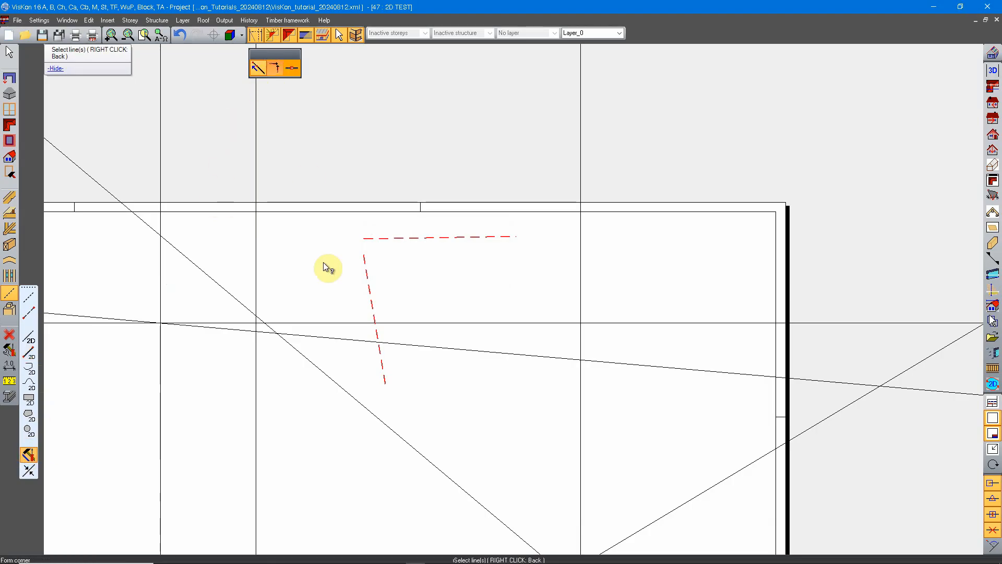
{"action": "left_click", "coordinate": [364, 262]}
{"action": "left_click", "coordinate": [378, 238]}
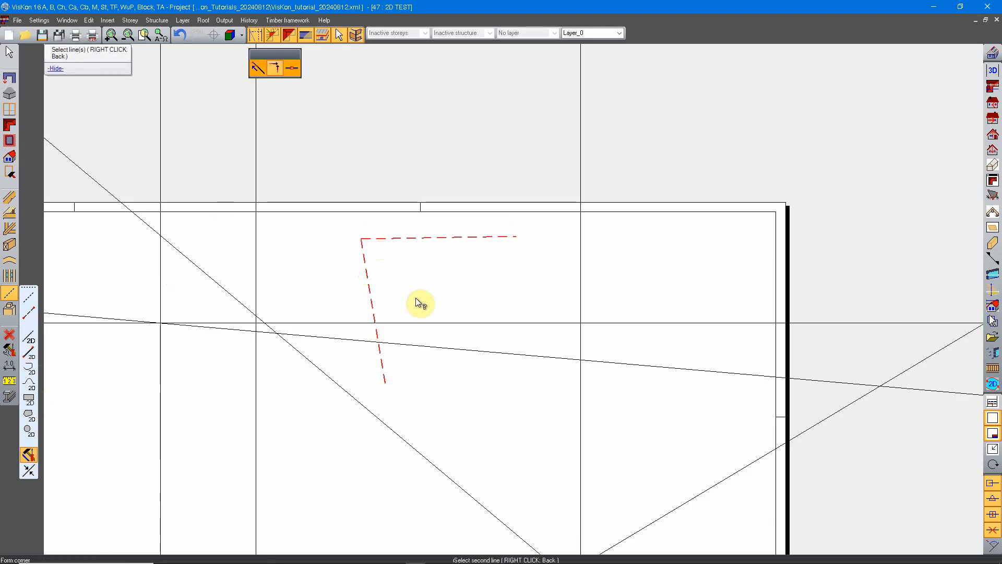
{"action": "scroll", "coordinate": [360, 240], "scroll_direction": "up", "scroll_amount": 5}
{"action": "scroll", "coordinate": [376, 285], "scroll_direction": "down", "scroll_amount": 6}
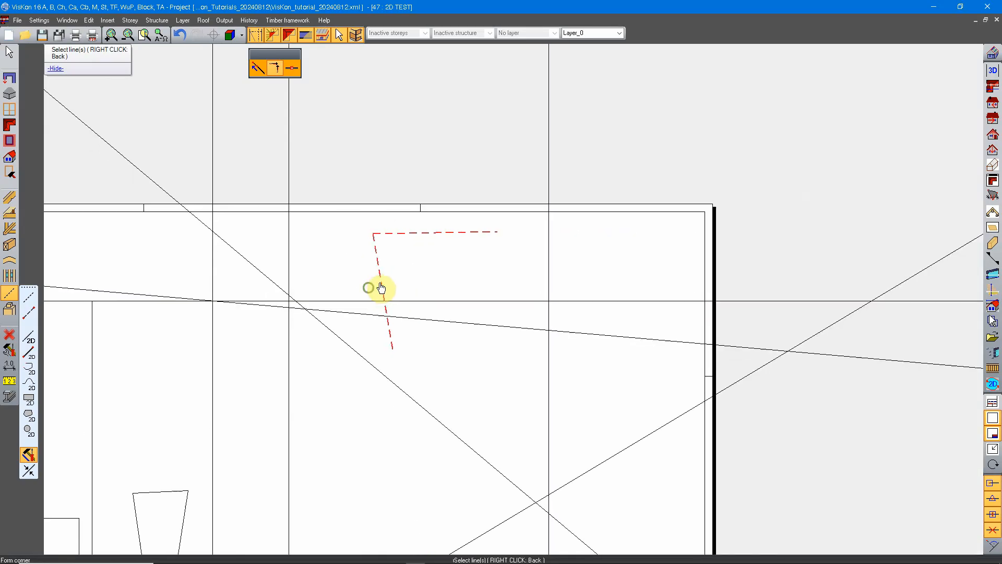
{"action": "scroll", "coordinate": [418, 201], "scroll_direction": "up", "scroll_amount": 6}
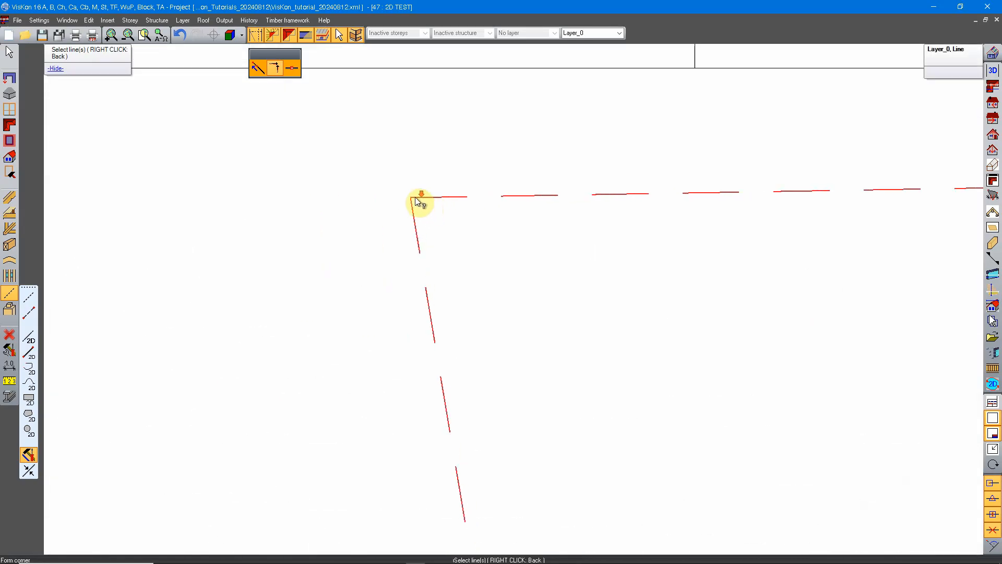
{"action": "scroll", "coordinate": [418, 202], "scroll_direction": "down", "scroll_amount": 8}
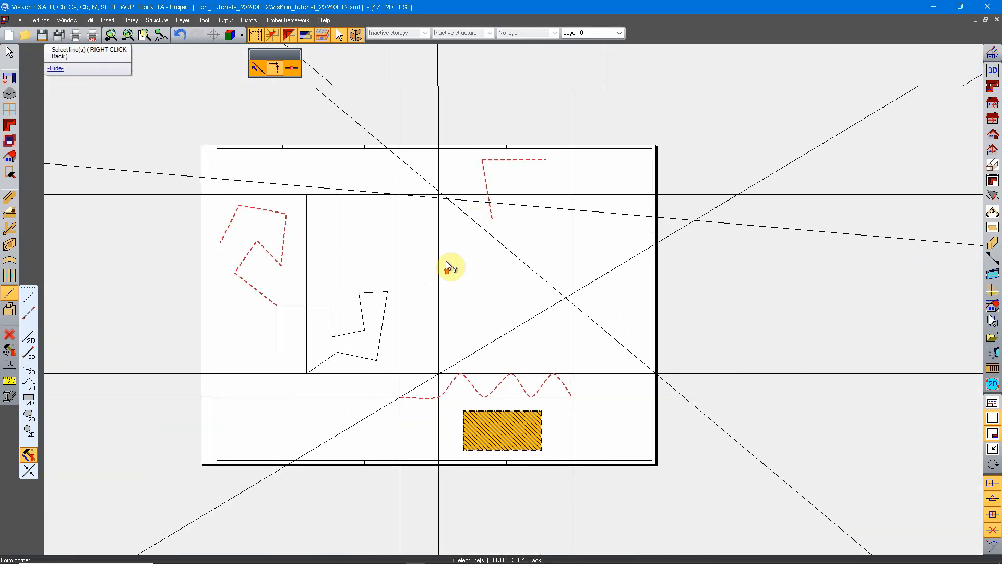
Break the vertical line that ends on the sloping polyline segment, using two range points to leave a small gap near mid-height.
{"action": "scroll", "coordinate": [446, 261], "scroll_direction": "up", "scroll_amount": 2}
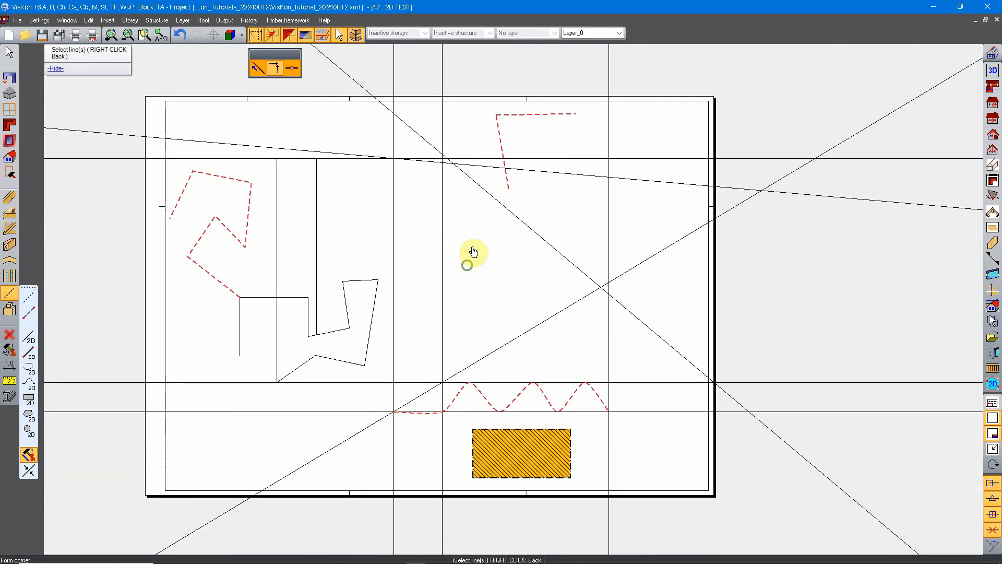
{"action": "left_click", "coordinate": [291, 70]}
{"action": "scroll", "coordinate": [361, 261], "scroll_direction": "up", "scroll_amount": 4}
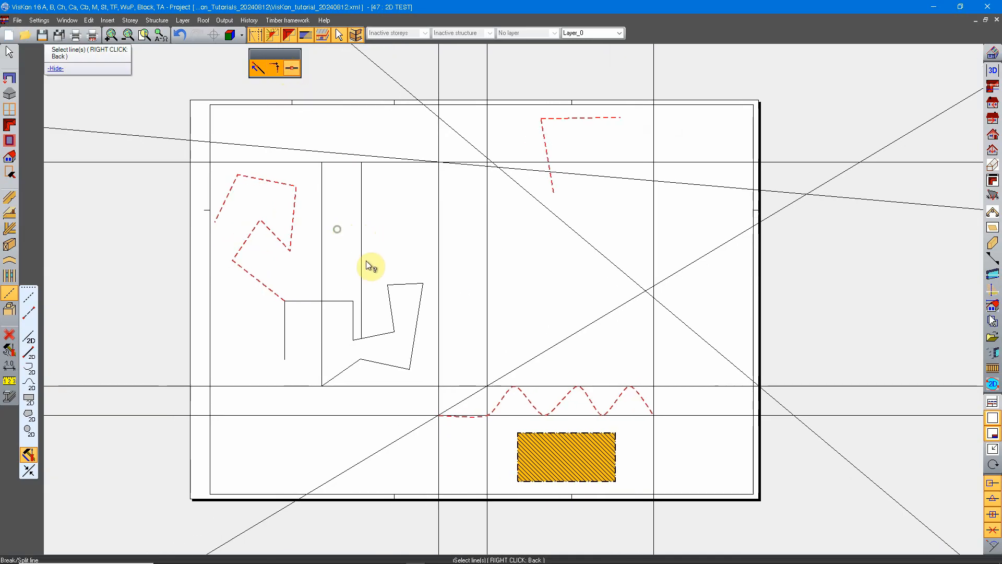
{"action": "left_click", "coordinate": [399, 240]}
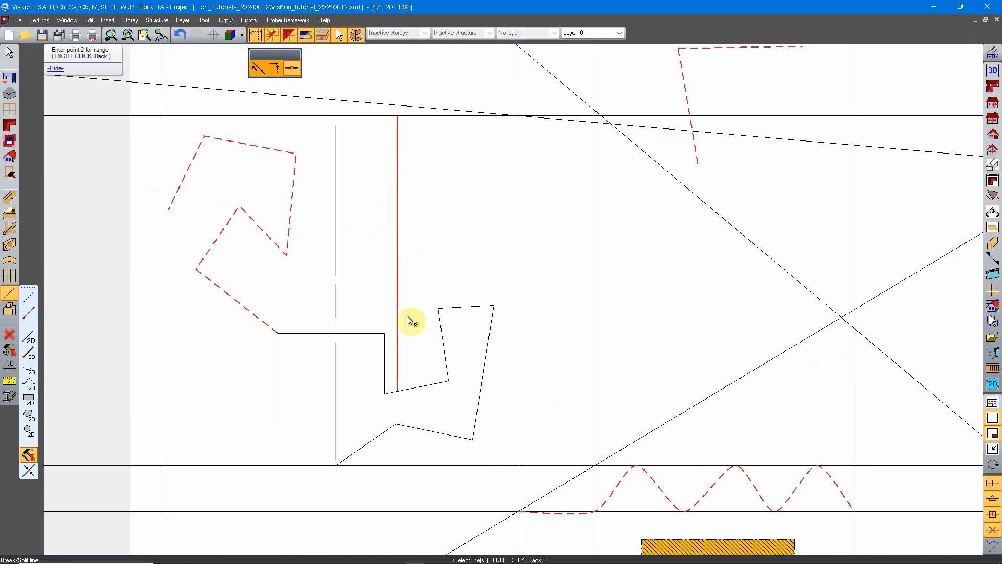
{"action": "left_click", "coordinate": [411, 262]}
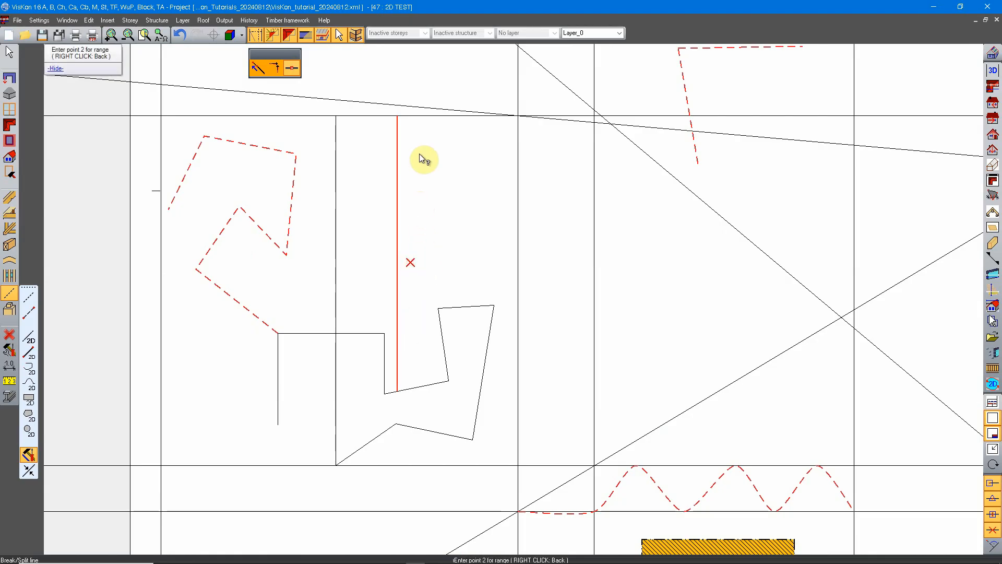
{"action": "scroll", "coordinate": [418, 264], "scroll_direction": "up", "scroll_amount": 3}
{"action": "left_click", "coordinate": [361, 256]}
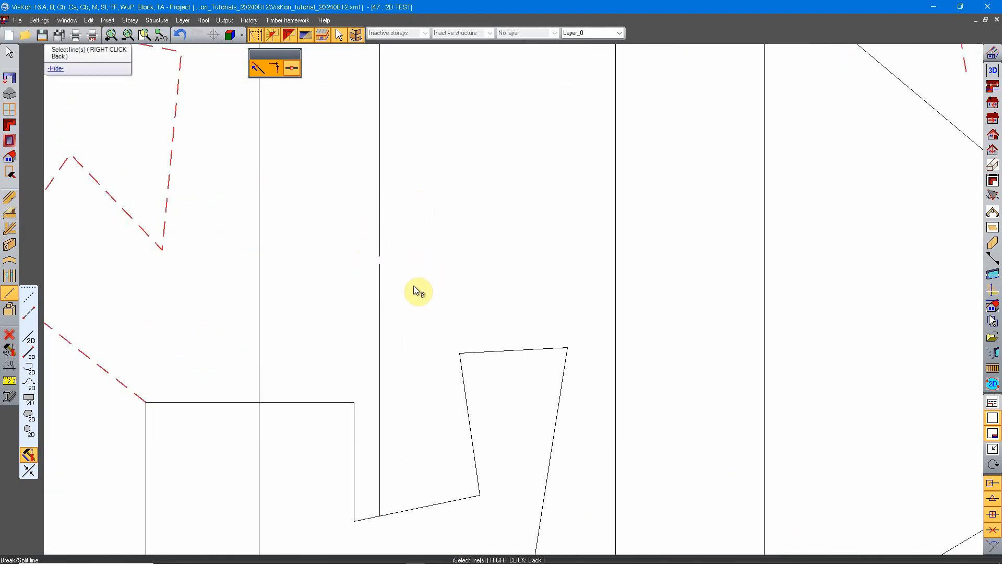
{"action": "scroll", "coordinate": [418, 291], "scroll_direction": "up", "scroll_amount": 5}
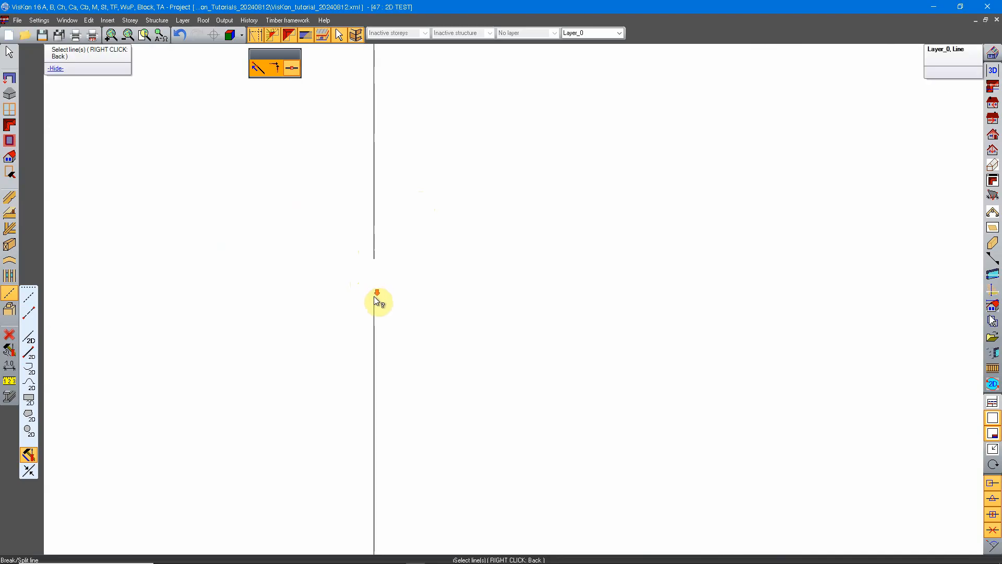
{"action": "scroll", "coordinate": [376, 298], "scroll_direction": "down", "scroll_amount": 6}
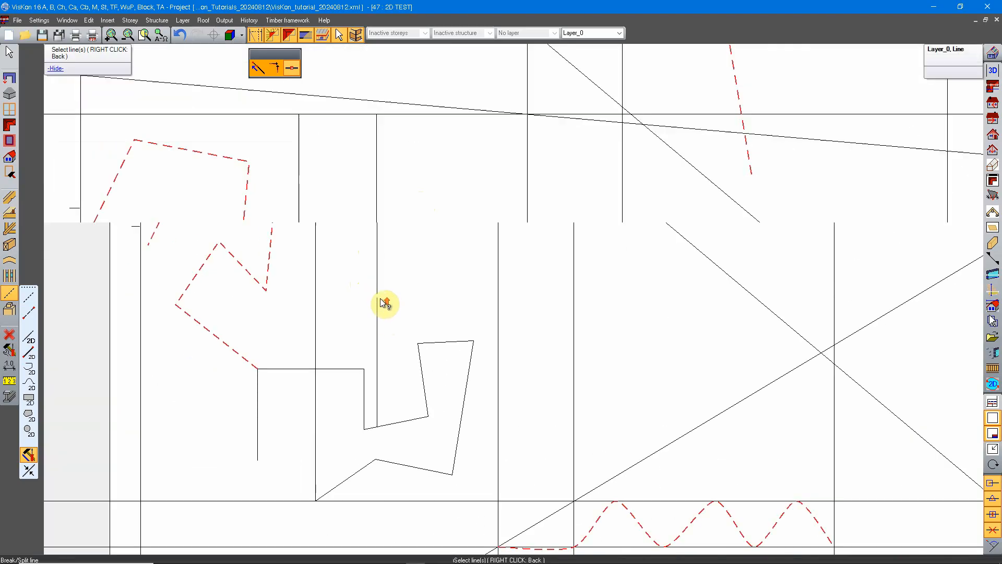
{"action": "scroll", "coordinate": [381, 298], "scroll_direction": "up", "scroll_amount": 4}
{"action": "scroll", "coordinate": [384, 274], "scroll_direction": "down", "scroll_amount": 2}
Break the upper piece of the same vertical line between two range points, leaving a second, wider gap.
{"action": "middle_click_drag", "start_coordinate": [405, 271], "coordinate": [395, 260]}
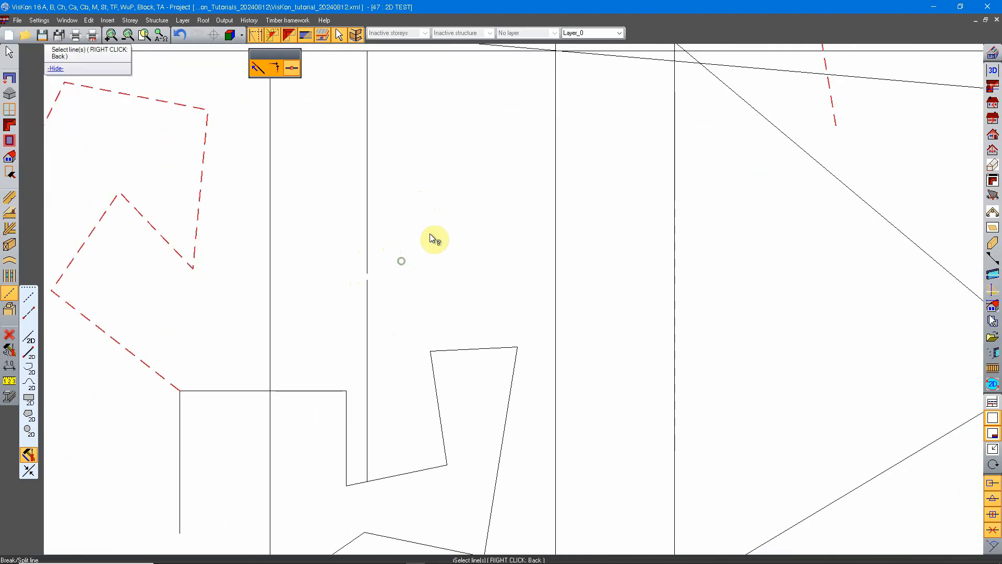
{"action": "left_click", "coordinate": [367, 180]}
{"action": "middle_click_drag", "start_coordinate": [425, 162], "coordinate": [434, 226]}
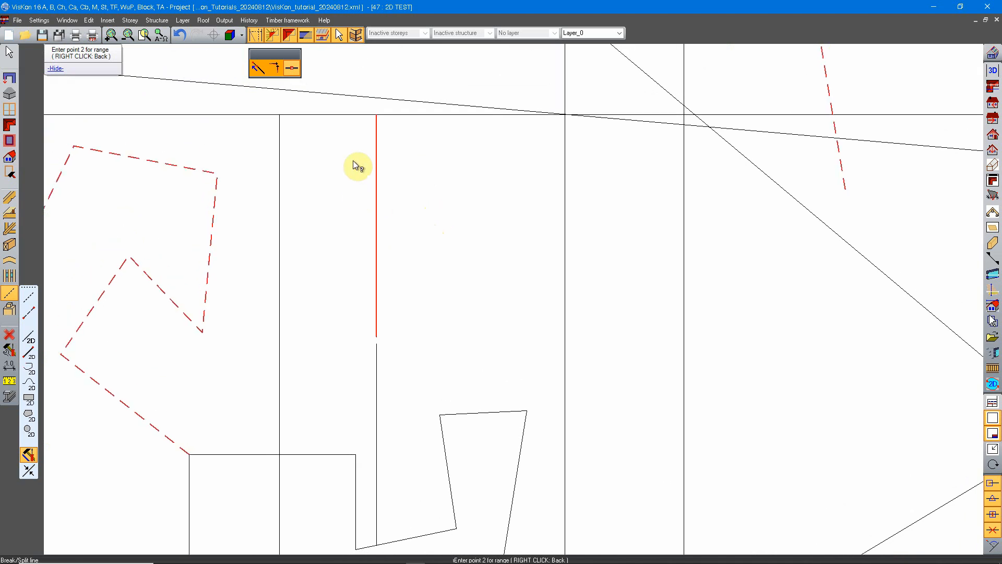
{"action": "scroll", "coordinate": [368, 180], "scroll_direction": "up", "scroll_amount": 1}
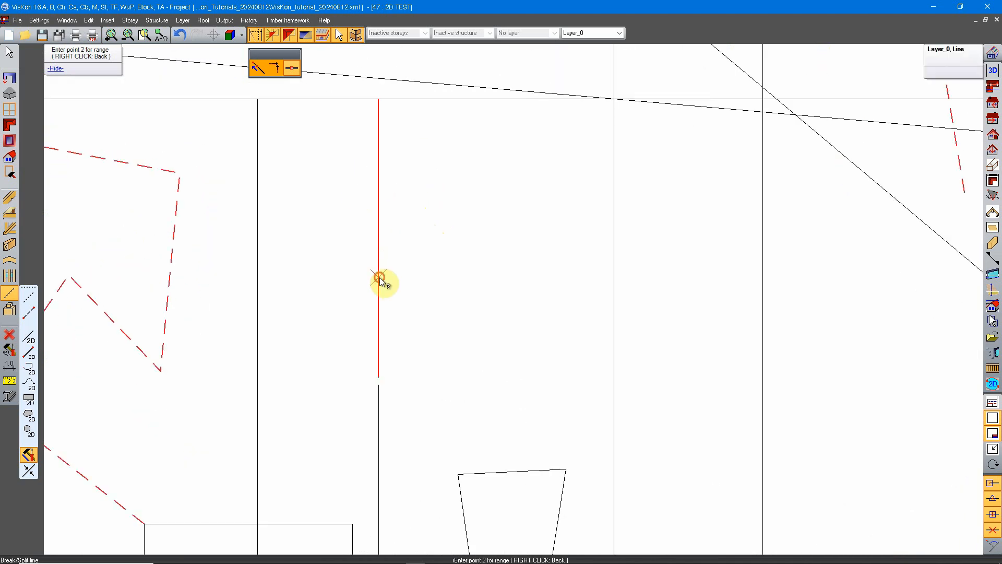
{"action": "left_click", "coordinate": [384, 241]}
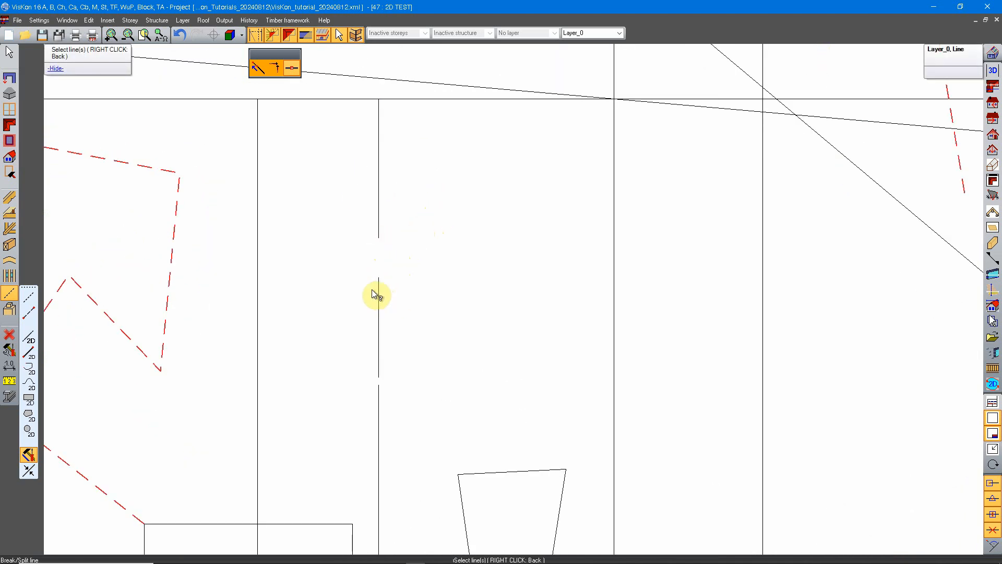
{"action": "scroll", "coordinate": [395, 263], "scroll_direction": "up", "scroll_amount": 7}
{"action": "scroll", "coordinate": [393, 312], "scroll_direction": "down", "scroll_amount": 6}
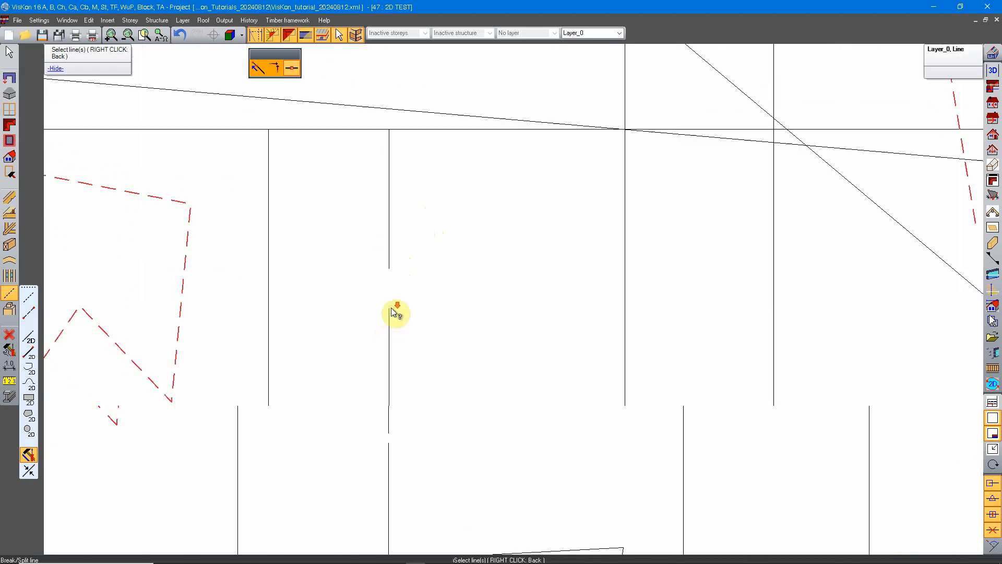
Turn off the 2D line width display for the drawing sheet.
{"action": "mouse_move", "coordinate": [386, 263]}
{"action": "middle_mouse_down"}
{"action": "mouse_move", "coordinate": [562, 250]}
{"action": "mouse_move", "coordinate": [409, 260]}
{"action": "middle_mouse_up"}
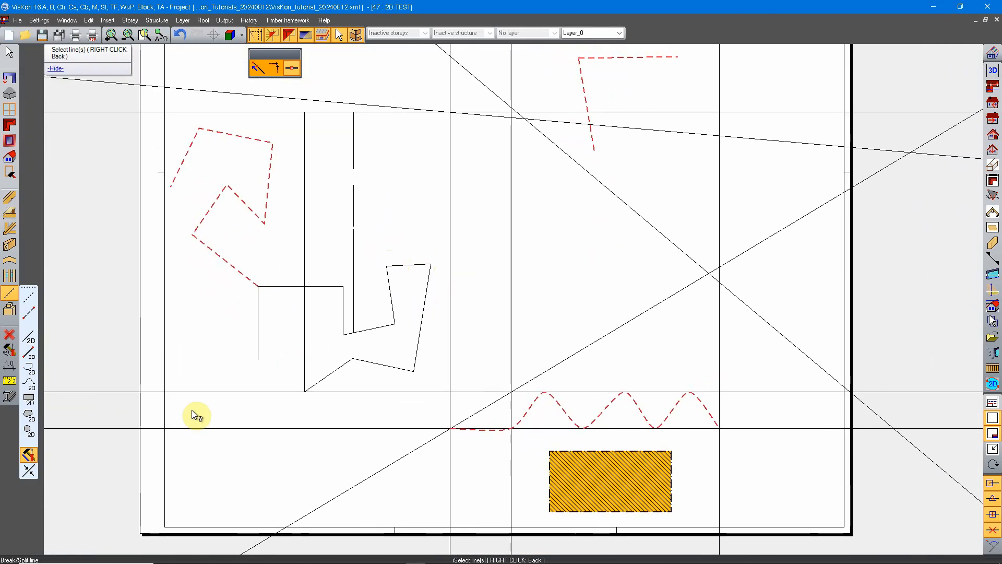
{"action": "left_click", "coordinate": [28, 473]}
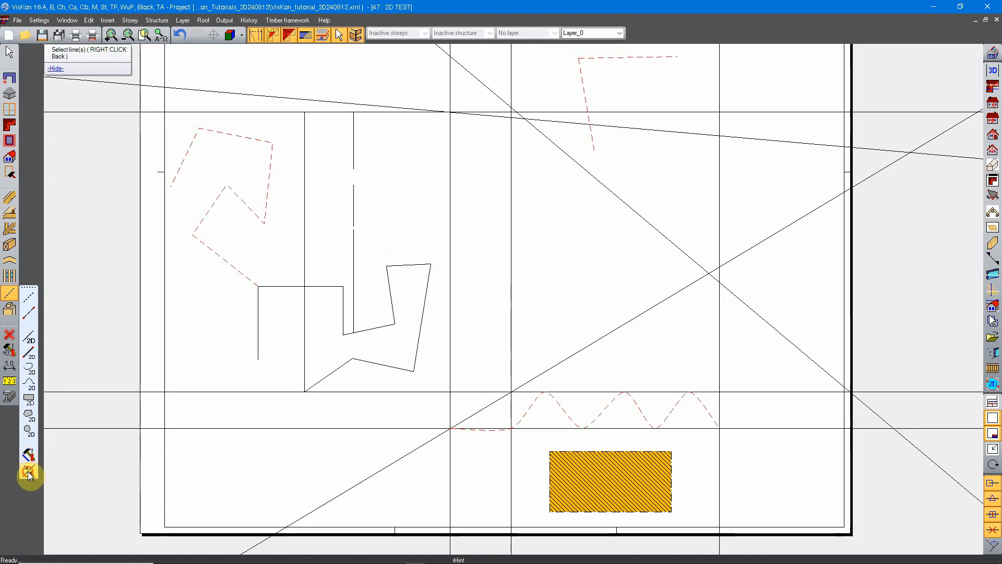
{"action": "left_click", "coordinate": [29, 472]}
{"action": "left_click", "coordinate": [40, 20]}
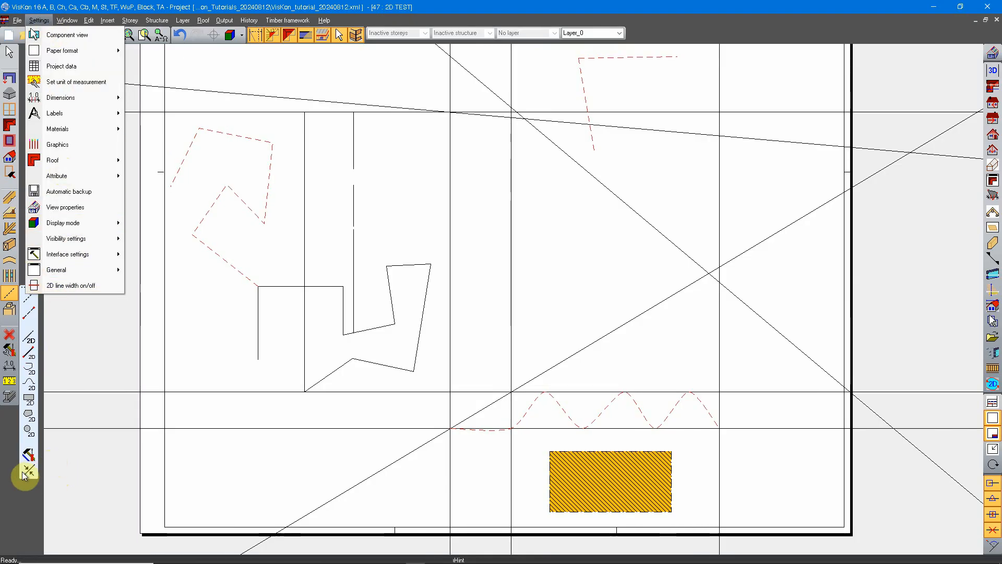
{"action": "left_click", "coordinate": [17, 448]}
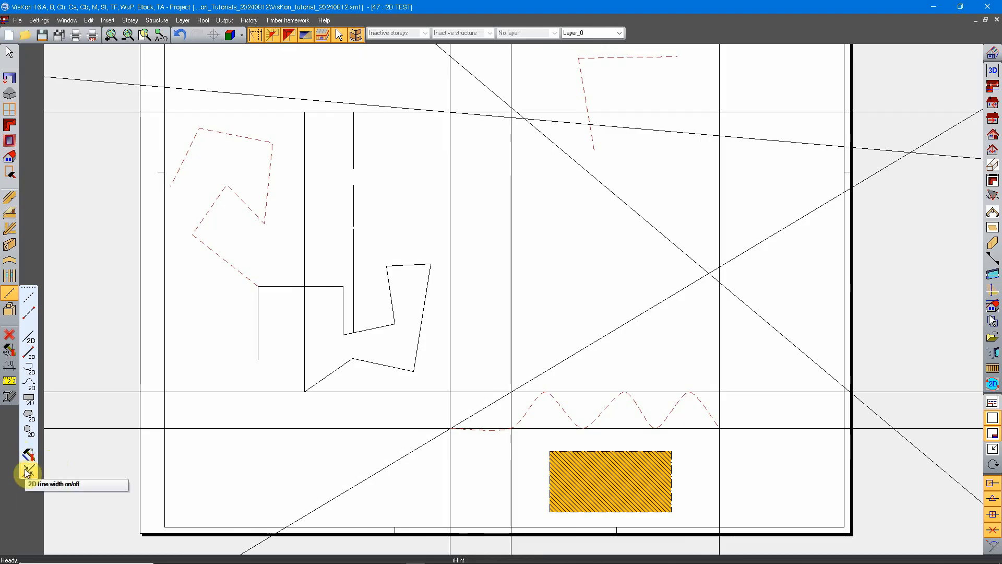